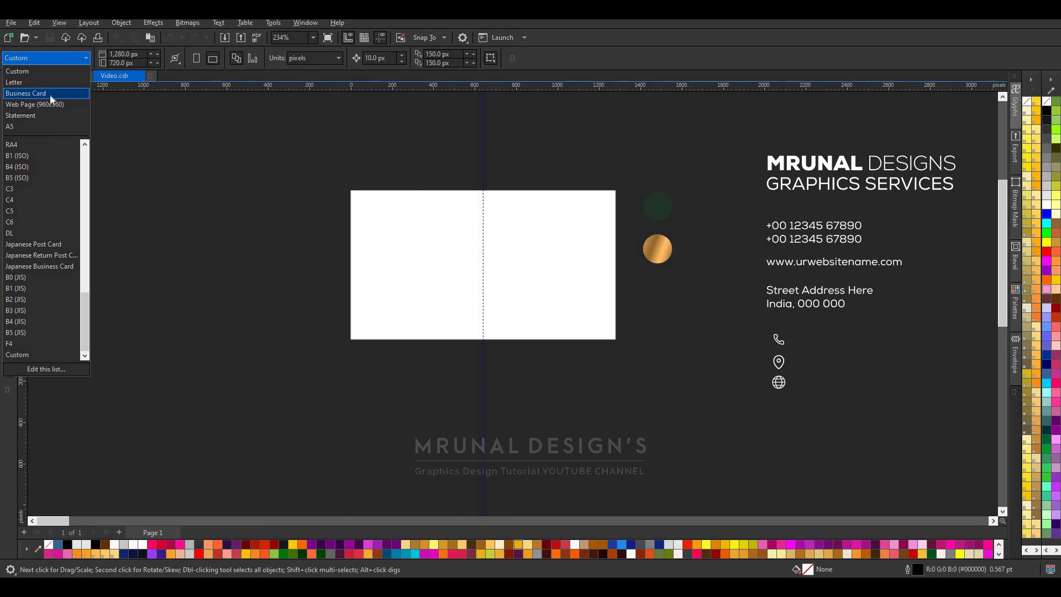
Set the page size to the Business Card preset and move the swatch circles, text and icons off the page to its right.
click(41, 92)
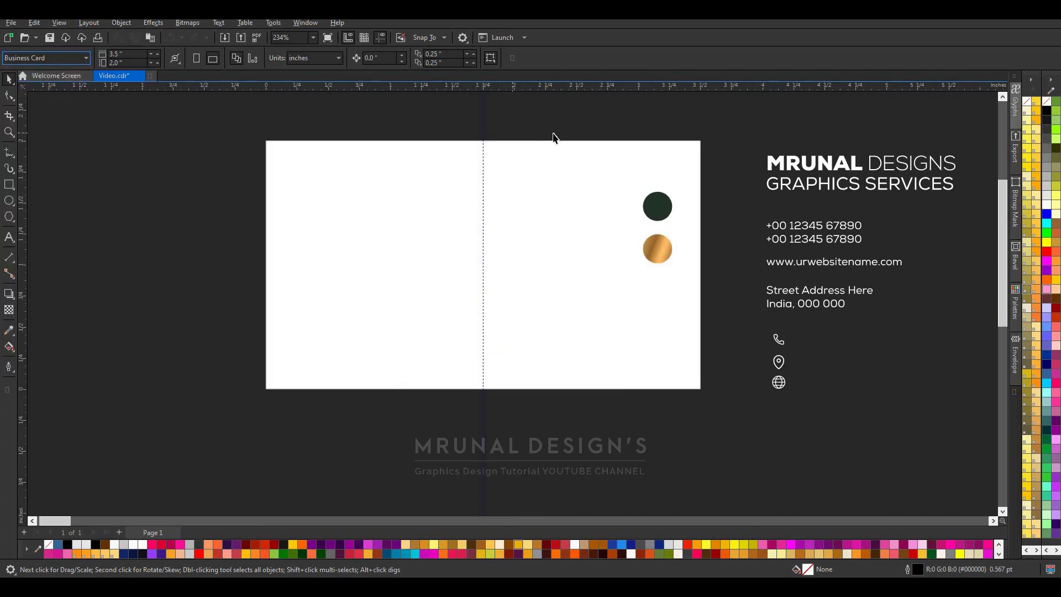
scroll(500, 166, down, 1)
drag(573, 118, 879, 389)
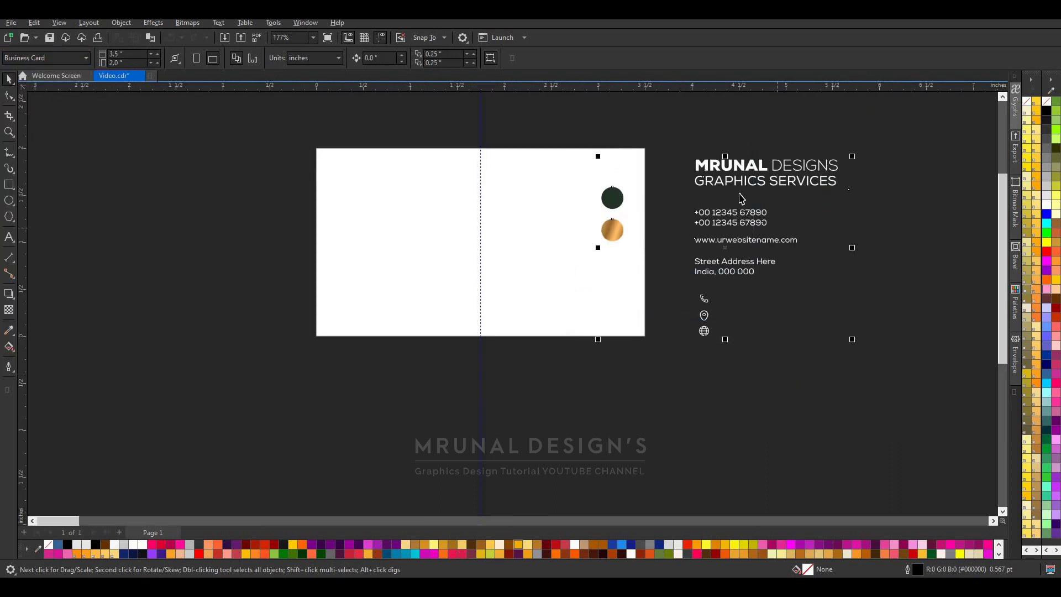
drag(784, 185, 839, 190)
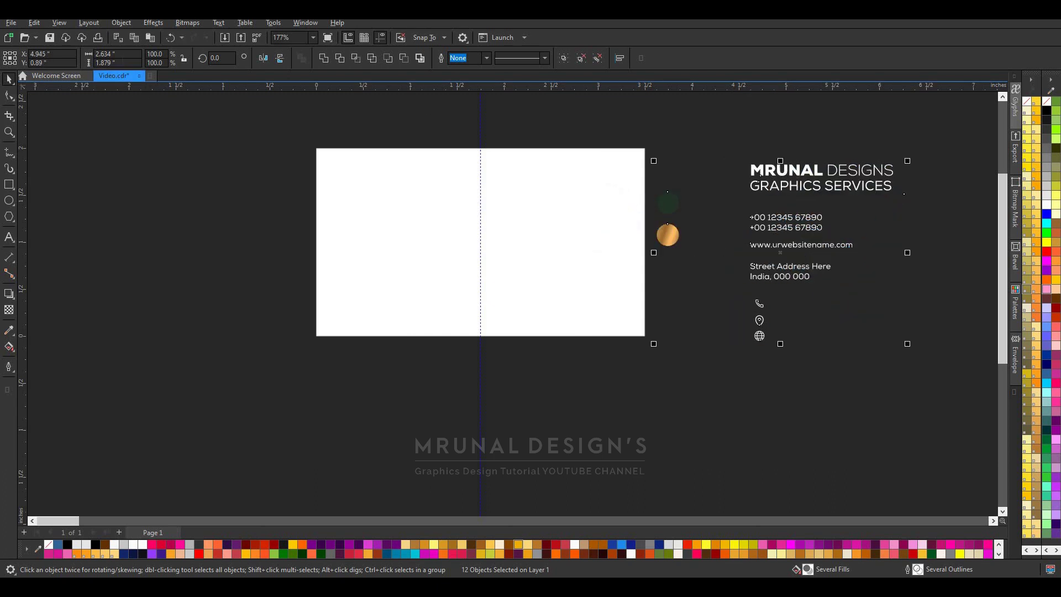
click(351, 182)
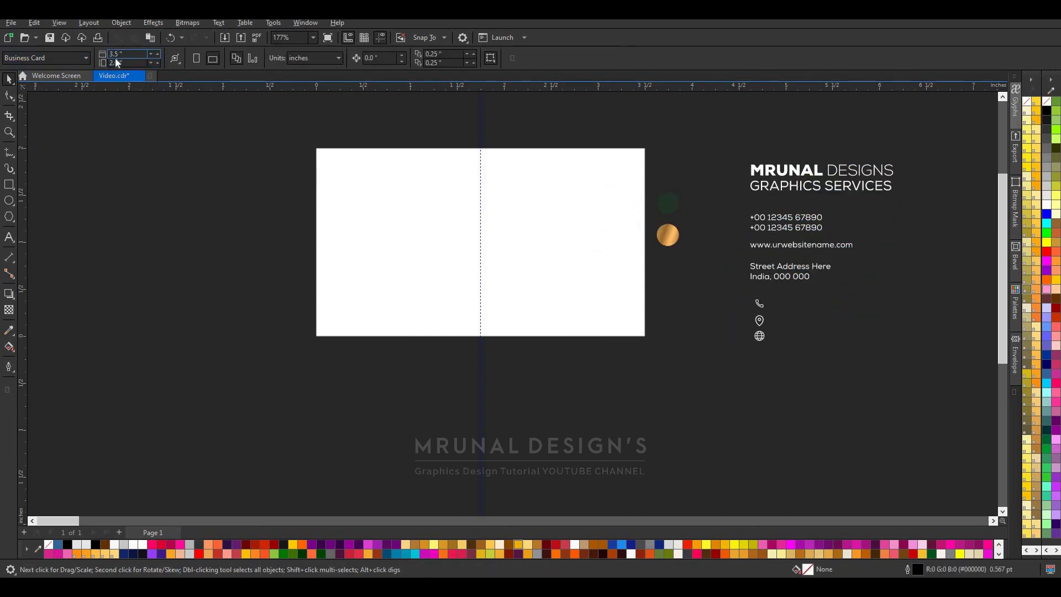
Draw a 3.5 x 2.0 inch rectangle covering the whole card page.
click(7, 187)
mouse_move(318, 148)
mouse_down()
mouse_move(639, 313)
mouse_move(647, 339)
mouse_up()
key(space)
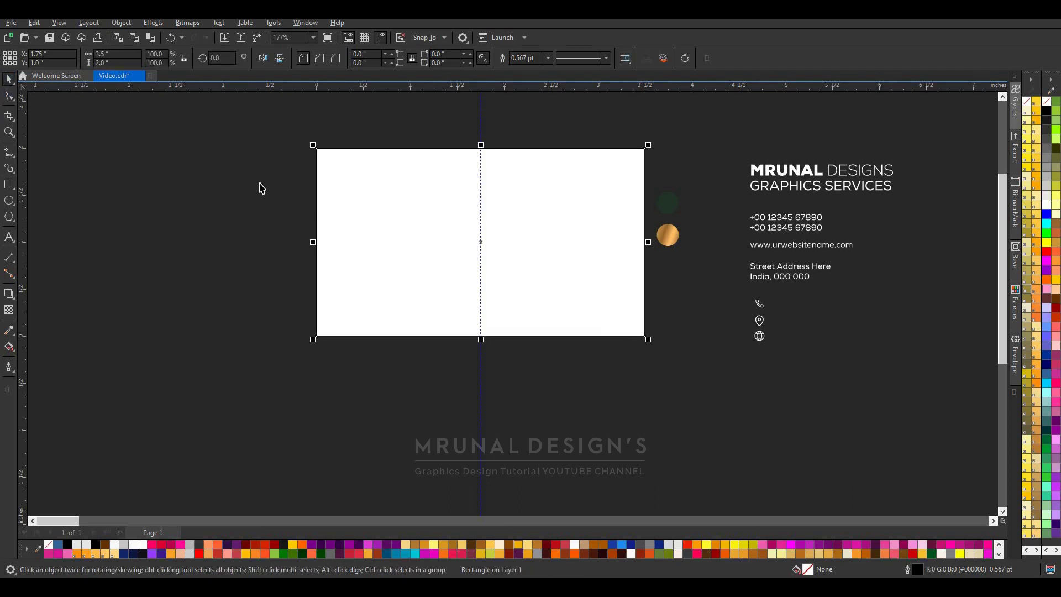
click(231, 189)
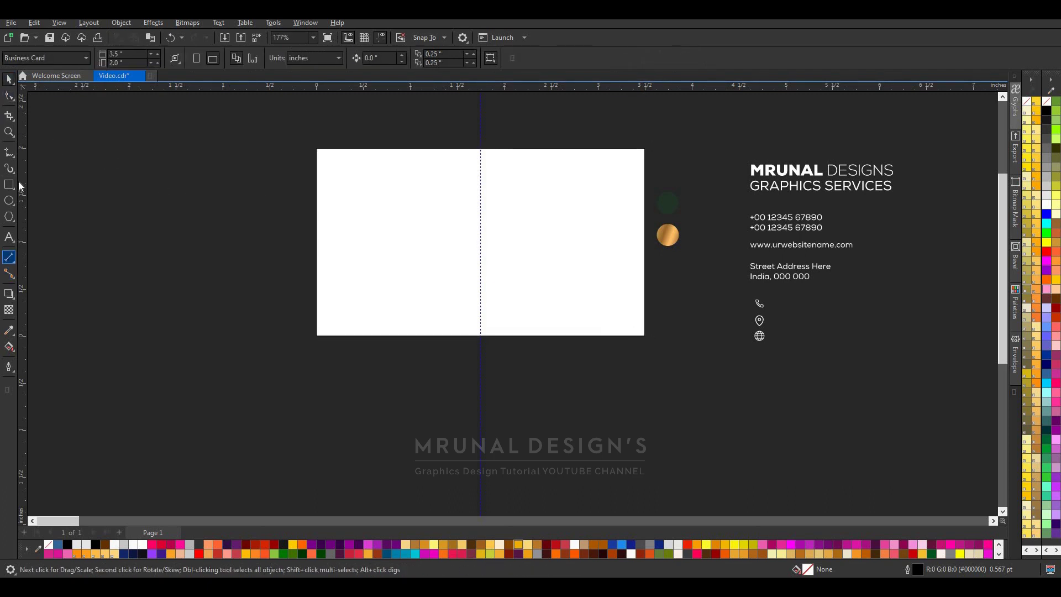
Draw a vertical 2-point line about 2.18 inches long on the card's centre guideline, from the top edge past the bottom edge.
click(10, 153)
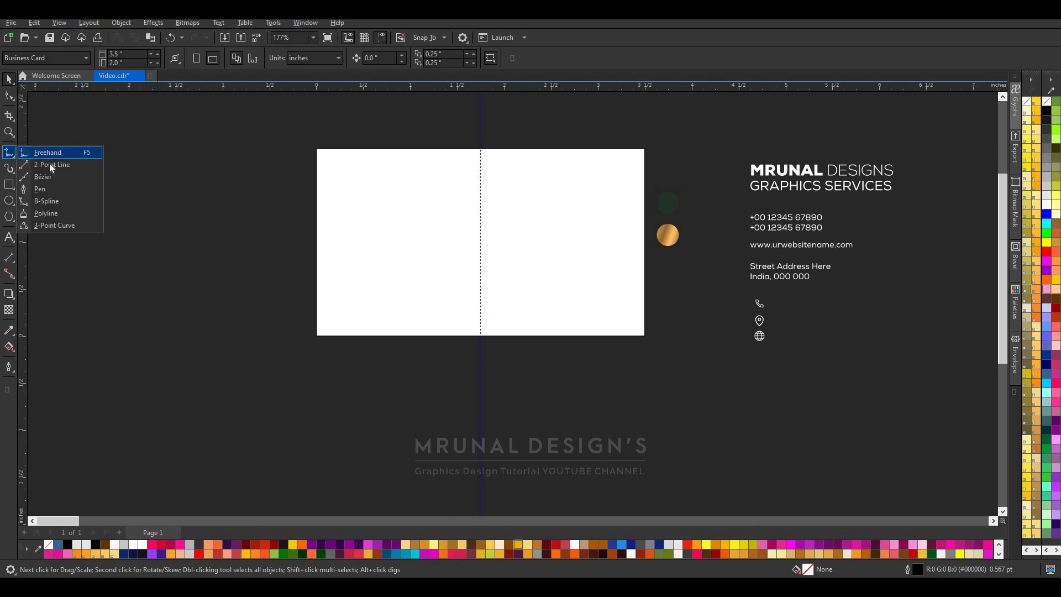
click(51, 165)
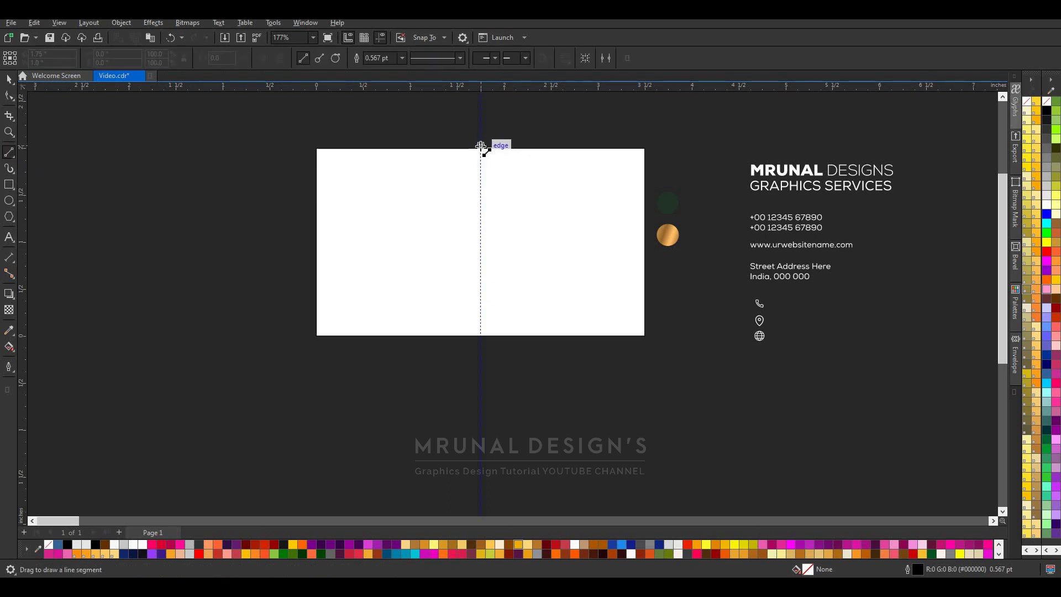
drag(481, 145, 481, 352)
key(F10)
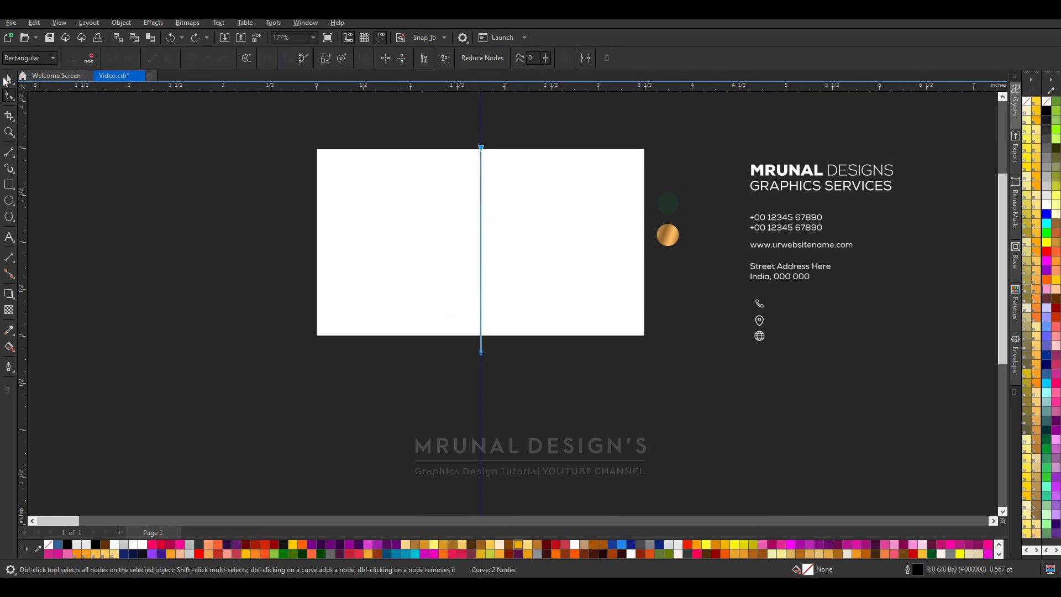
click(5, 81)
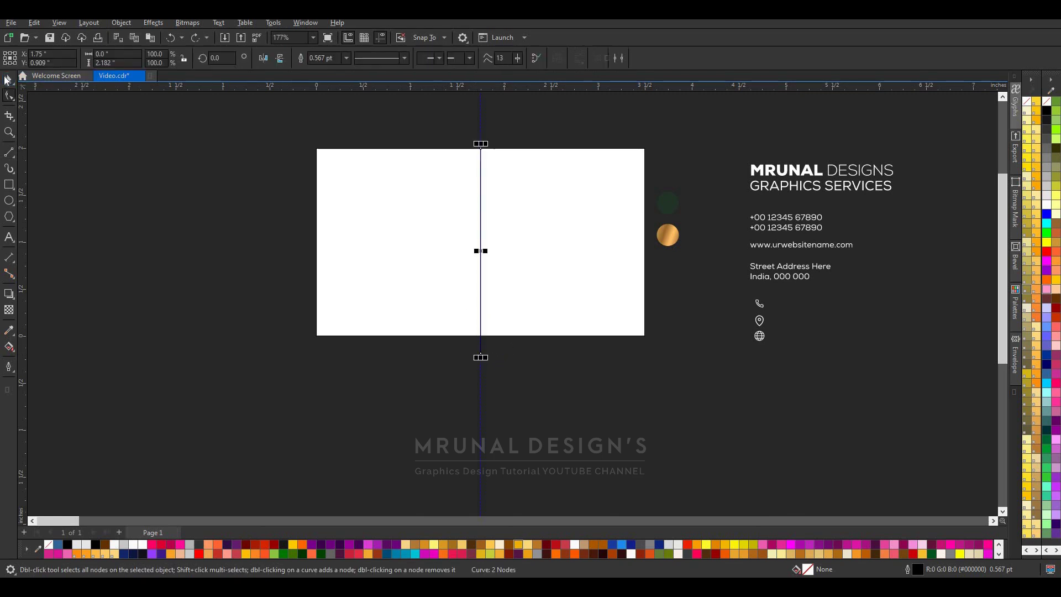
Skew the centre line into a diagonal about 1 inch wide, its top shifted right and its bottom shifted left.
click(481, 200)
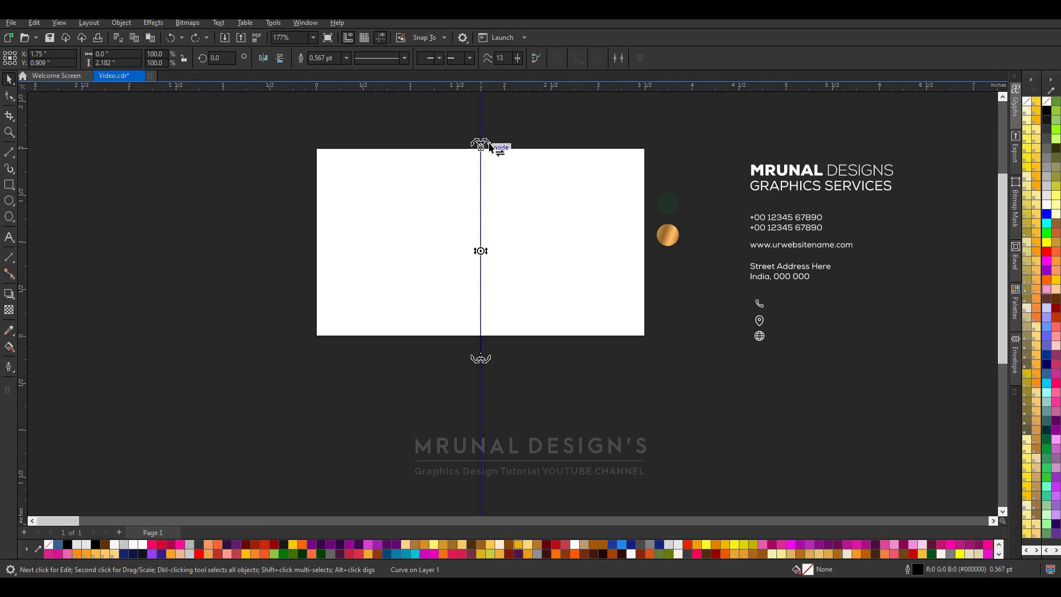
drag(490, 145, 522, 155)
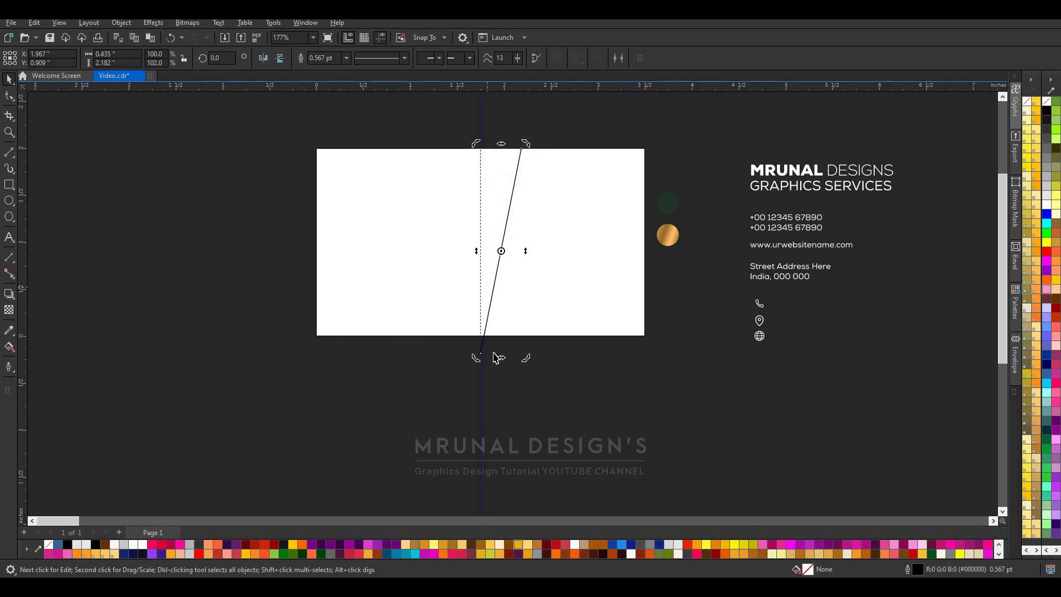
drag(497, 356, 447, 341)
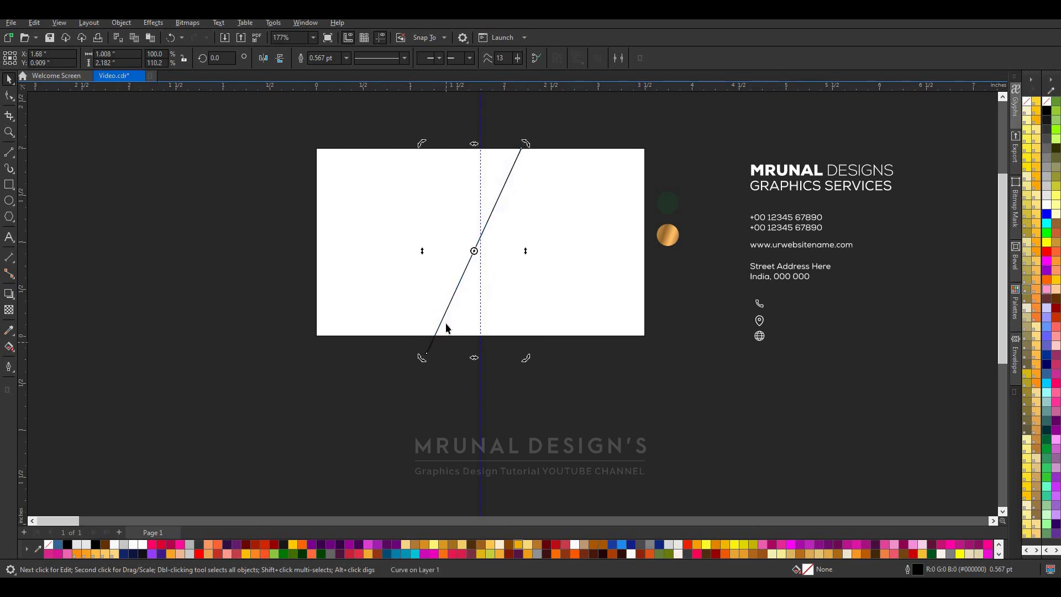
Use Smart Fill to create blue shapes from the card areas on both sides of the diagonal line.
click(16, 353)
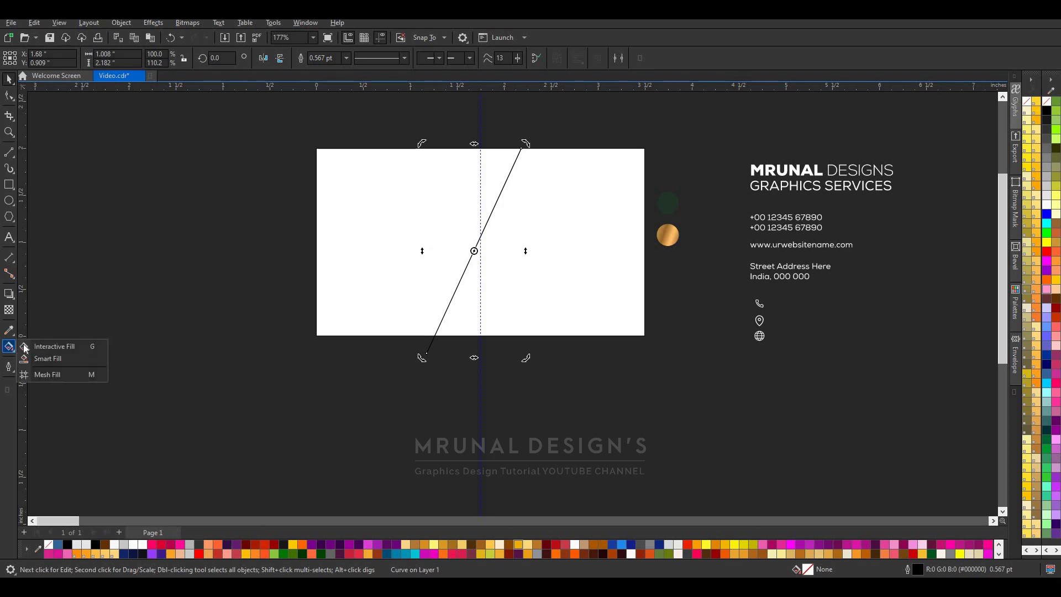
click(41, 358)
click(398, 247)
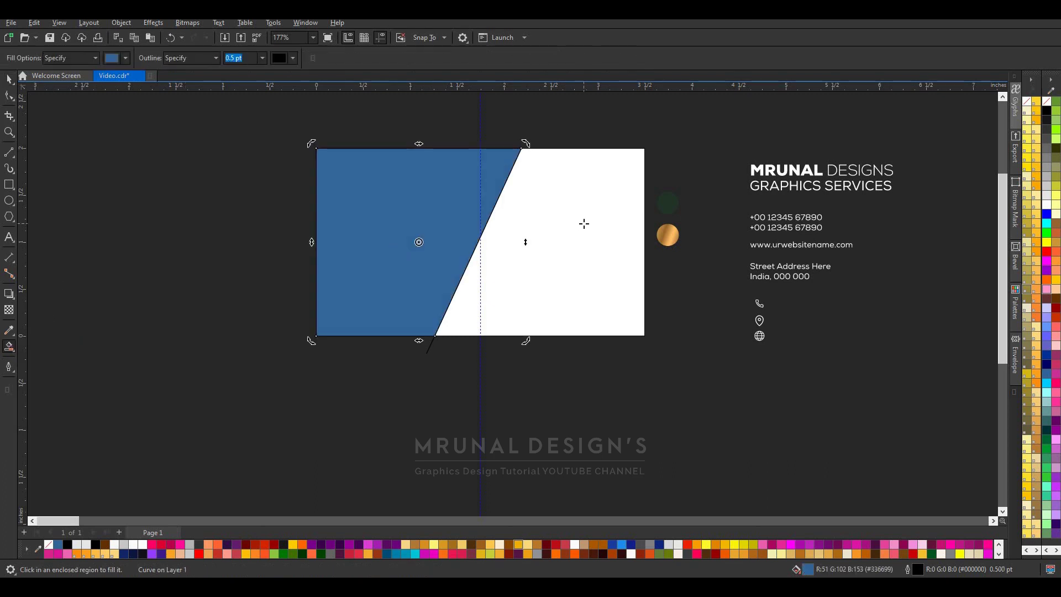
click(582, 223)
click(9, 80)
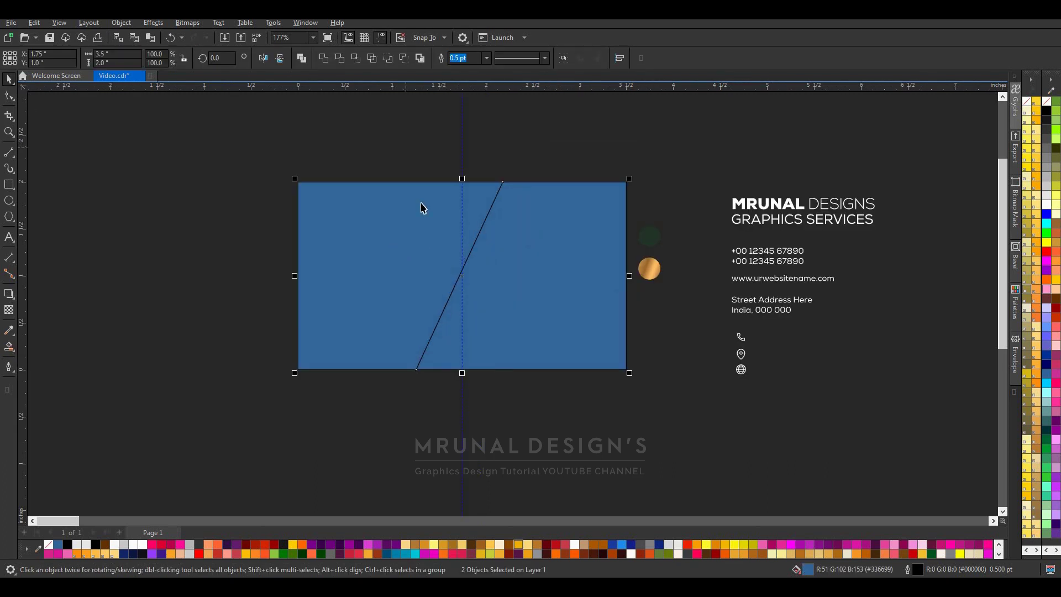
click(402, 224)
key(F10)
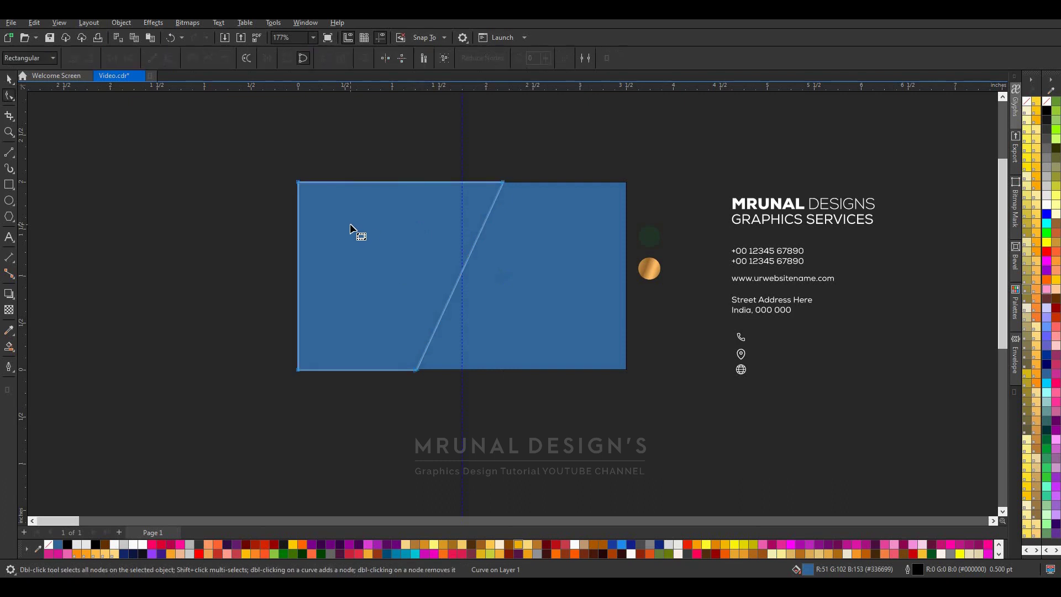
click(9, 79)
drag(376, 226, 263, 210)
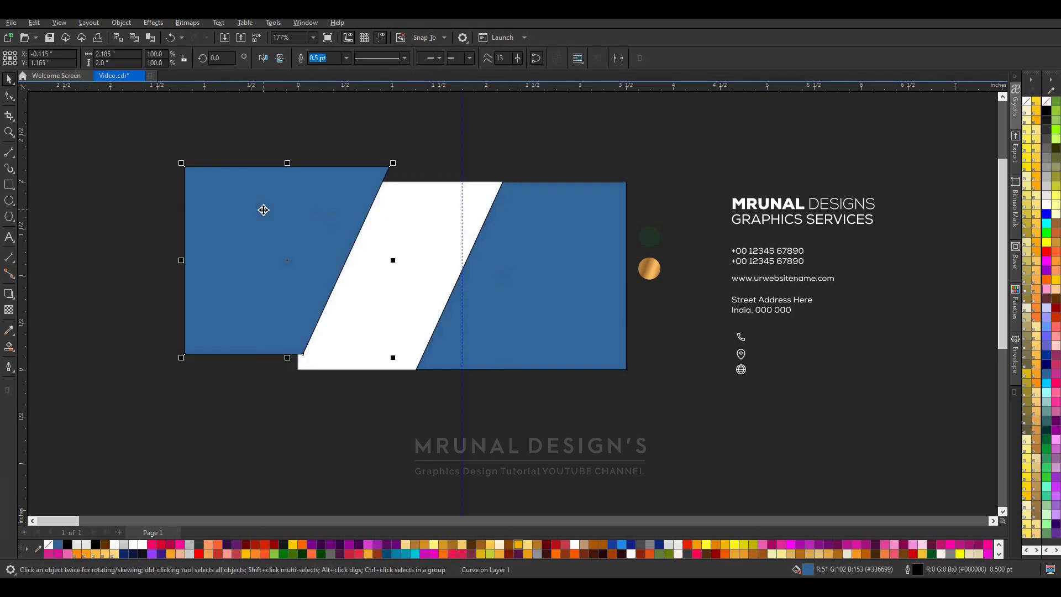
key(ctrl+z)
key(ctrl+z)
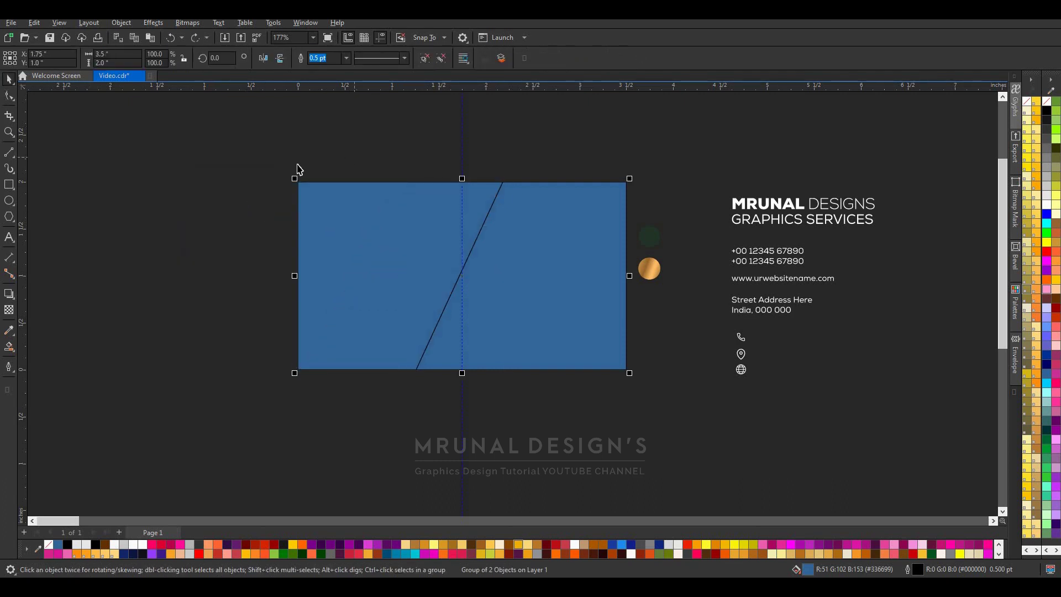
Remove the outlines of both card panels, then fill the left panel with the swatch circle's dark green and the right panel with white.
drag(283, 146, 631, 423)
right_click(49, 546)
click(641, 237)
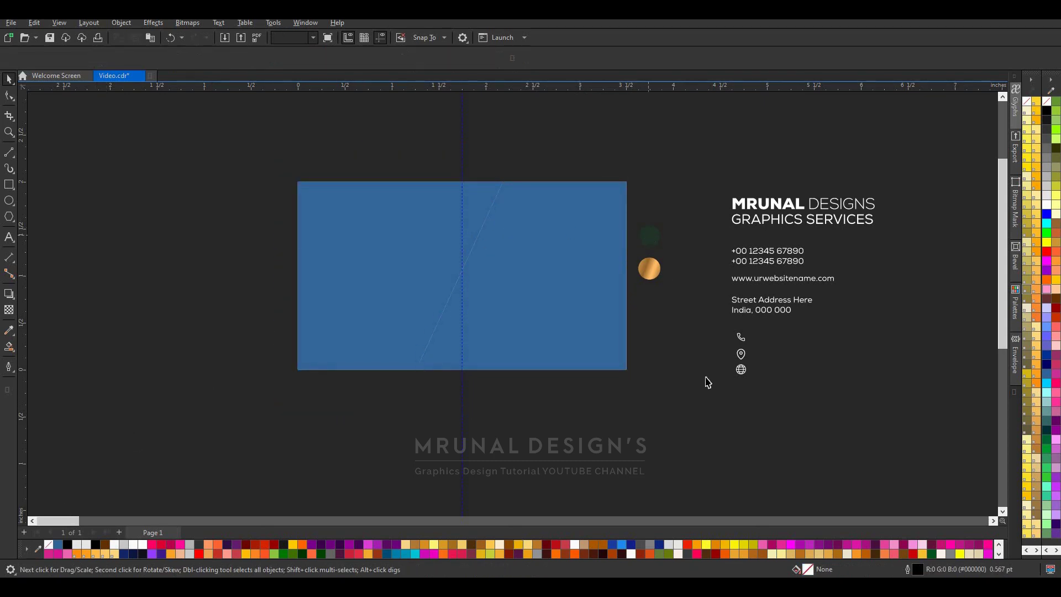
drag(501, 321, 424, 273)
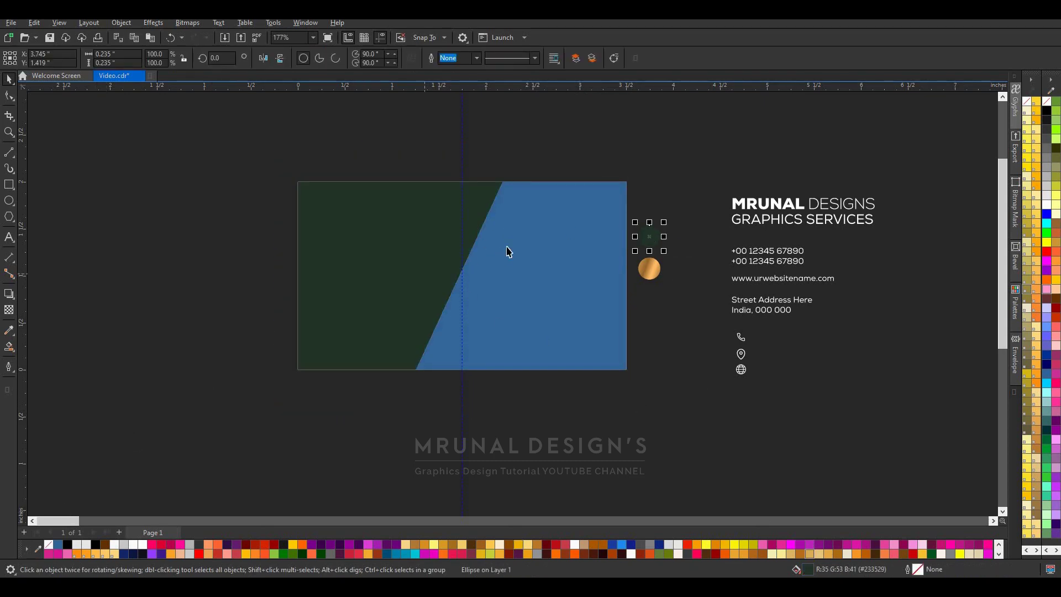
drag(1052, 209, 507, 245)
click(507, 246)
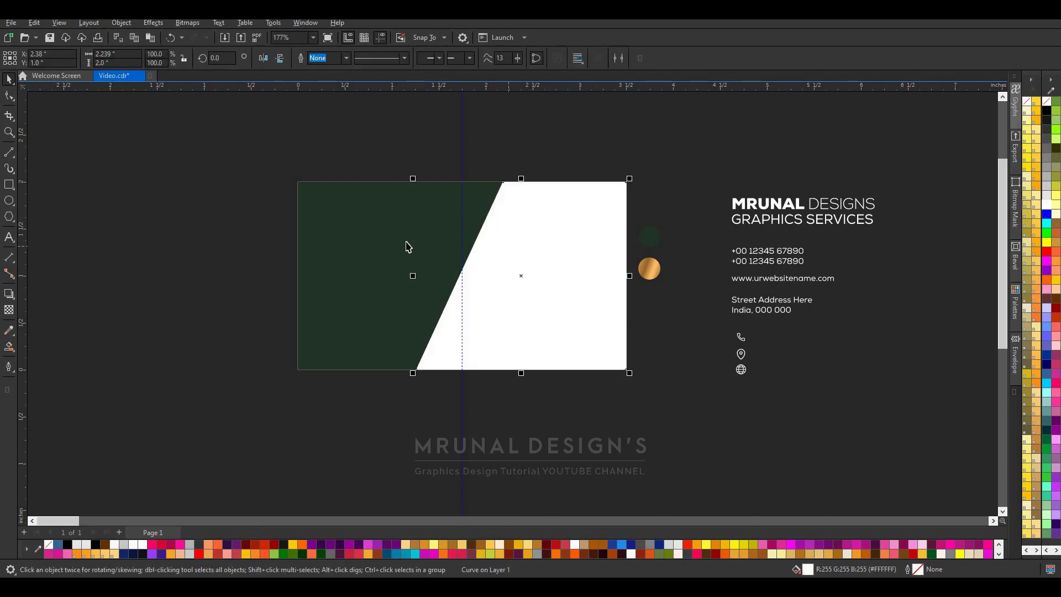
drag(381, 234, 279, 237)
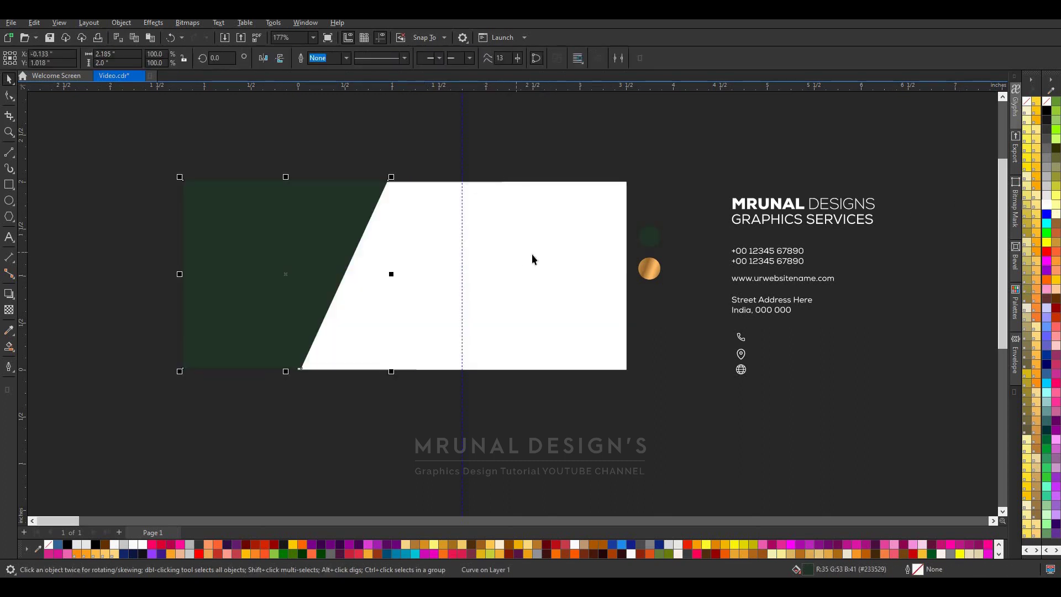
click(526, 253)
key(ctrl+z)
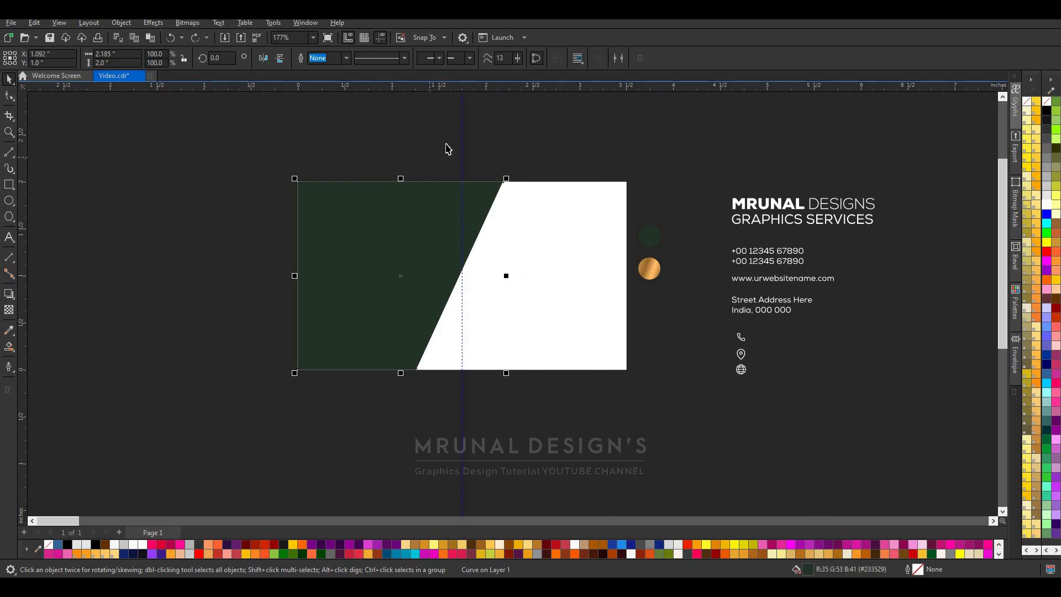
click(445, 158)
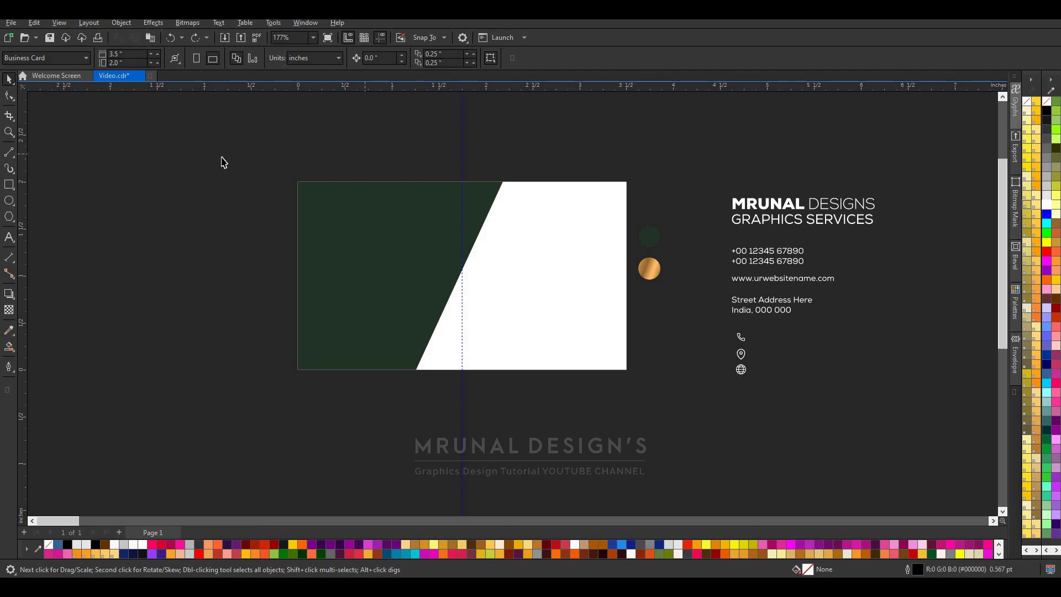
Draw a horizontal rectangle about 2.2 x 0.4 inches from the card's left edge across the upper green panel and convert it to curves.
click(8, 185)
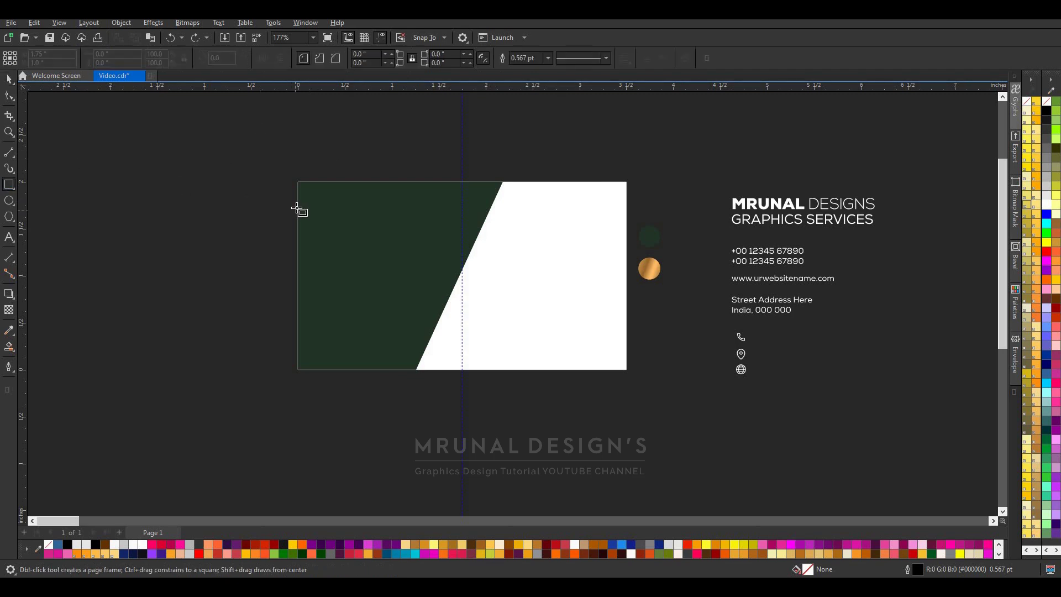
drag(298, 205, 507, 242)
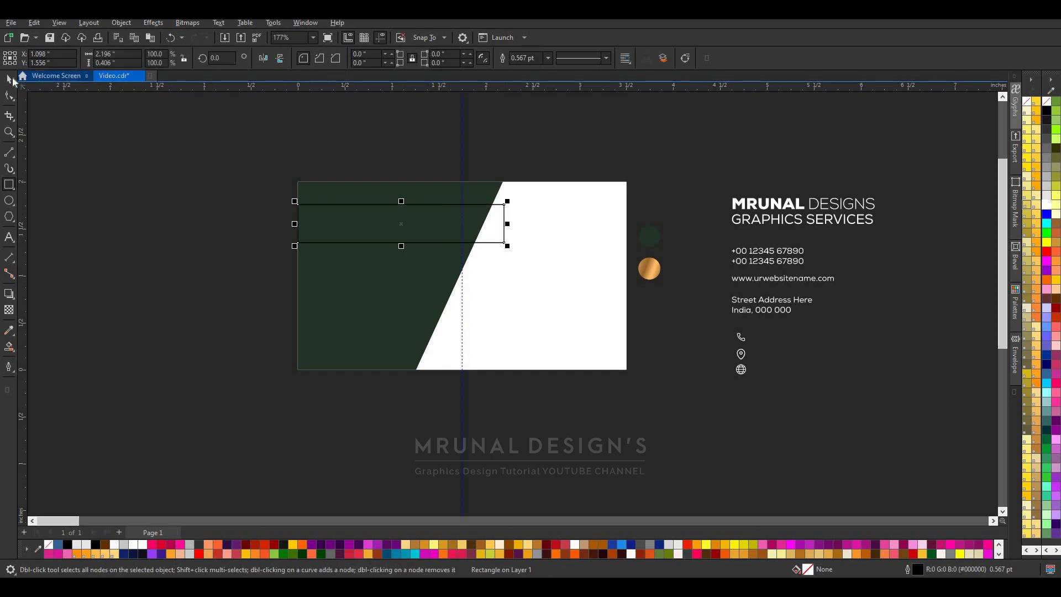
click(9, 79)
click(122, 22)
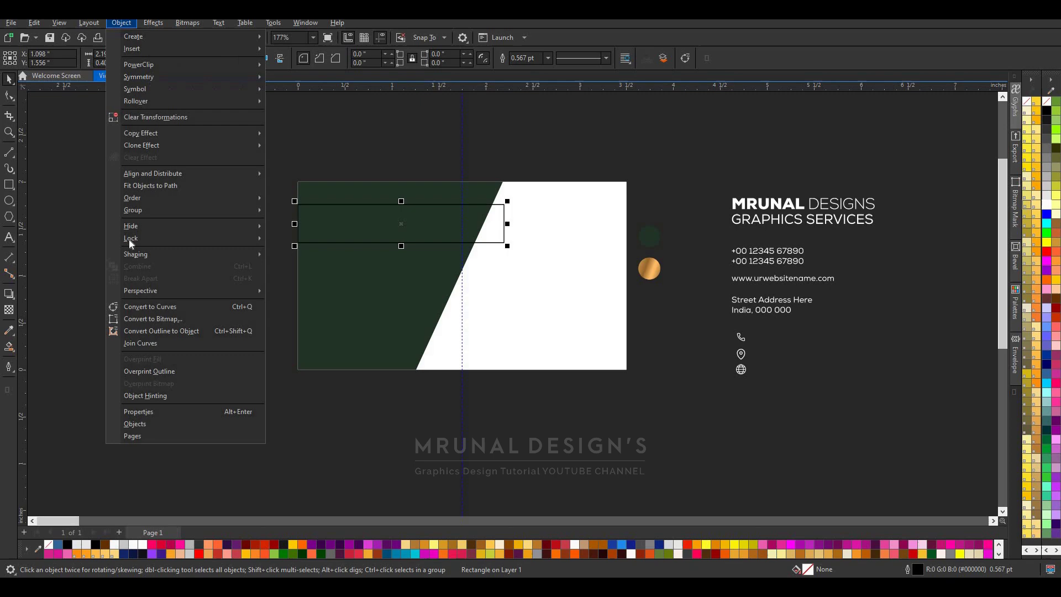
click(147, 307)
Move the band's two right corner nodes inward so its right end slants parallel to the green panel's diagonal edge.
scroll(511, 221, up, 2)
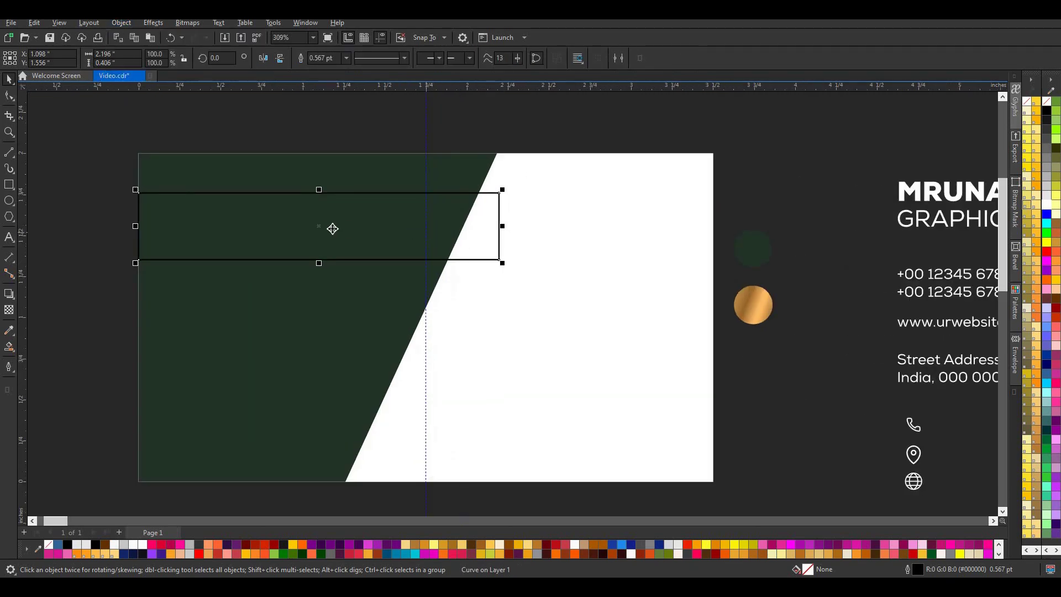
key(F10)
drag(499, 259, 462, 260)
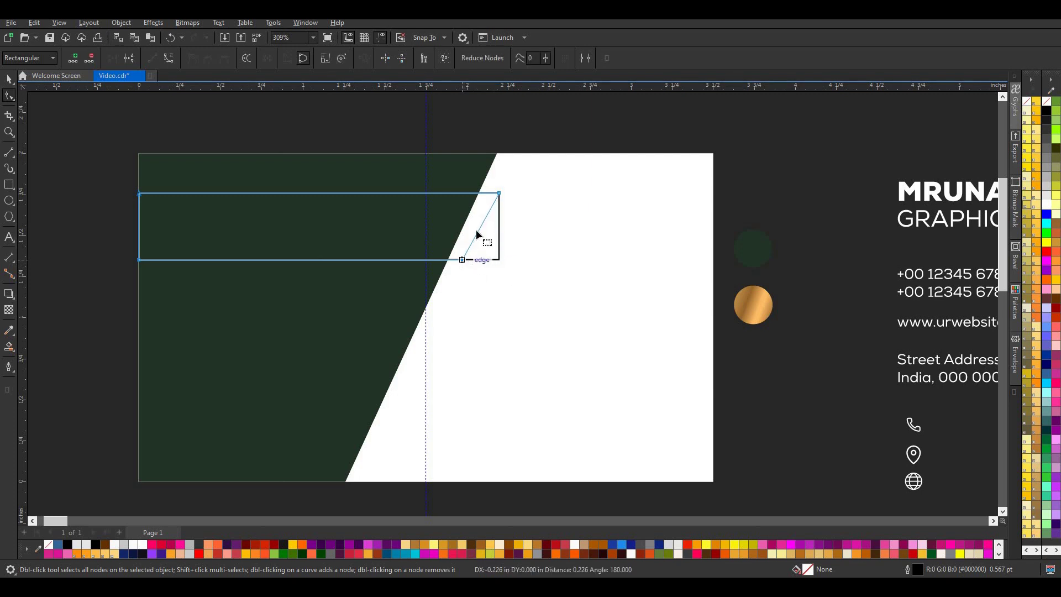
drag(499, 193, 494, 193)
click(9, 79)
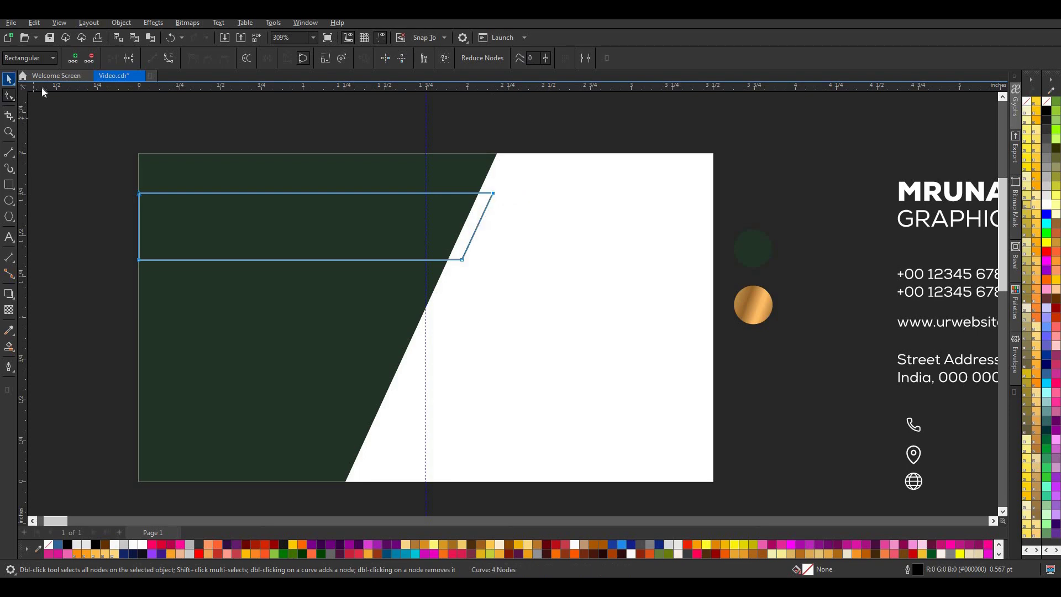
Fill the slanted band with the gold gradient from the swatch circle and remove its outline.
scroll(486, 185, down, 2)
click(636, 252)
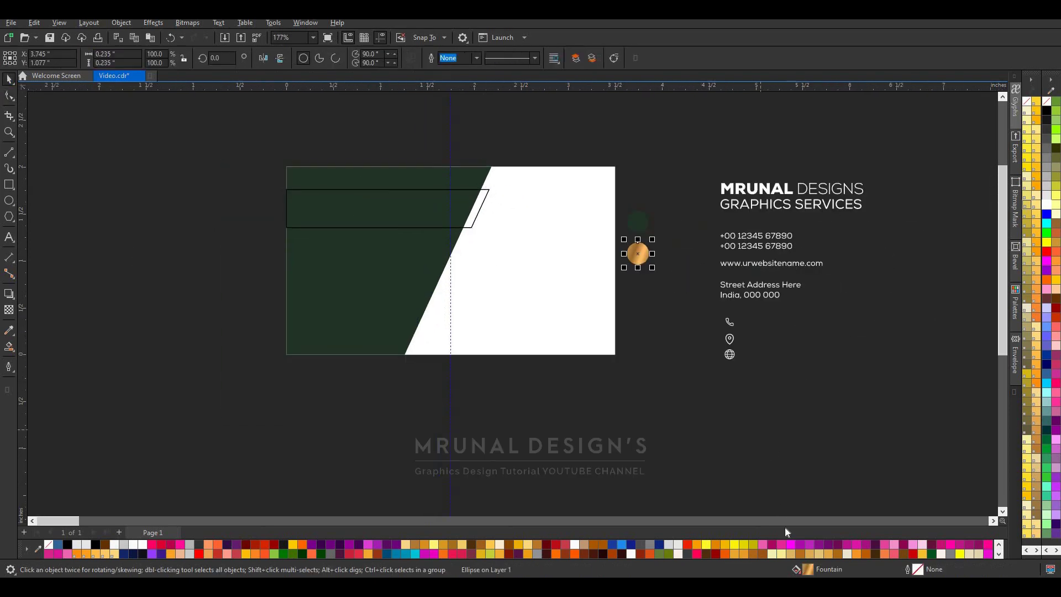
click(452, 232)
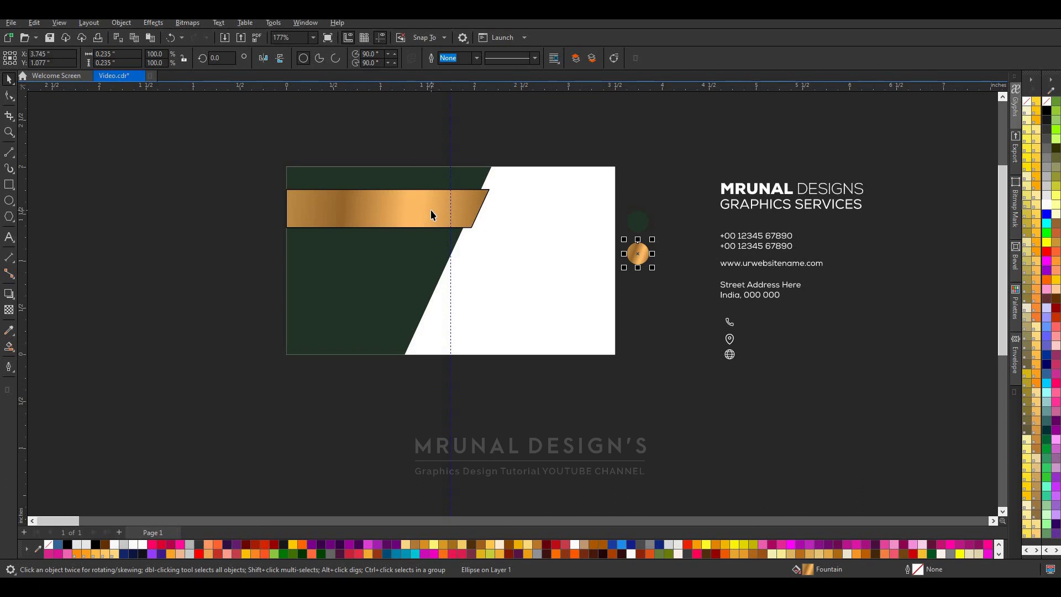
click(432, 215)
right_click(49, 547)
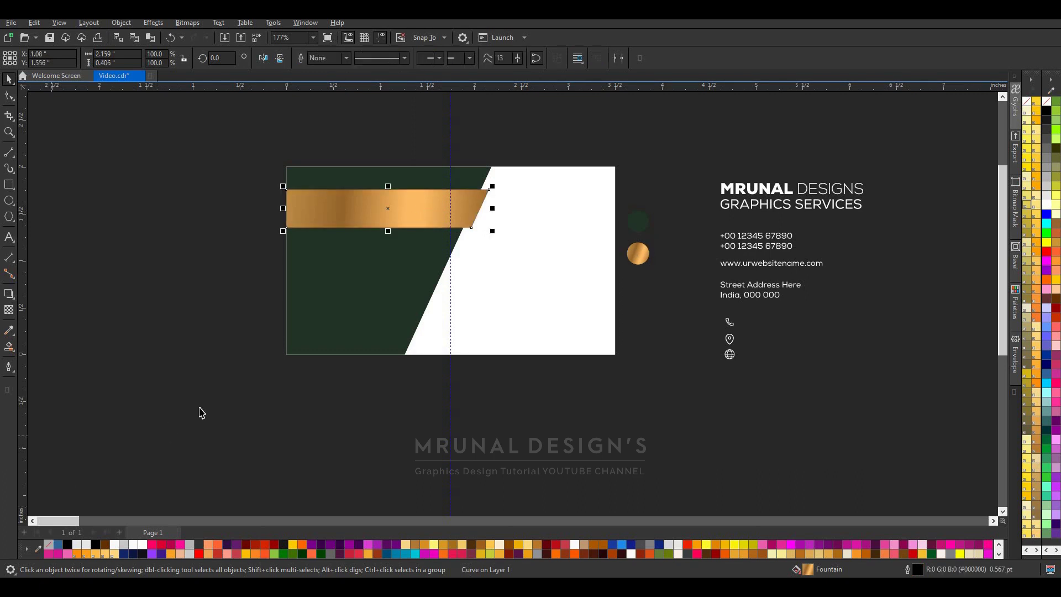
click(247, 203)
scroll(454, 197, up, 2)
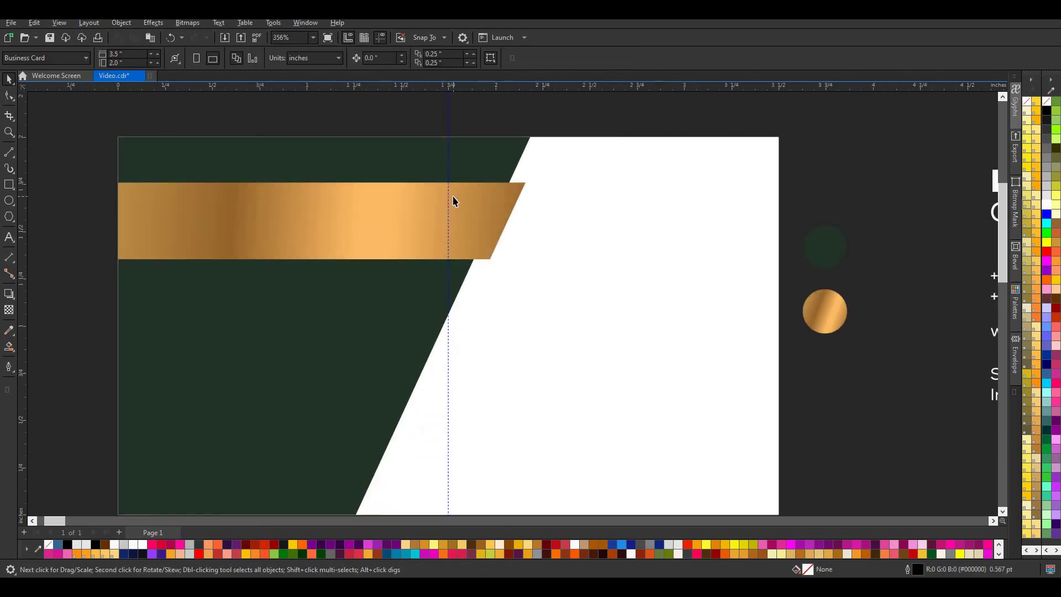
scroll(479, 207, up, 1)
click(350, 222)
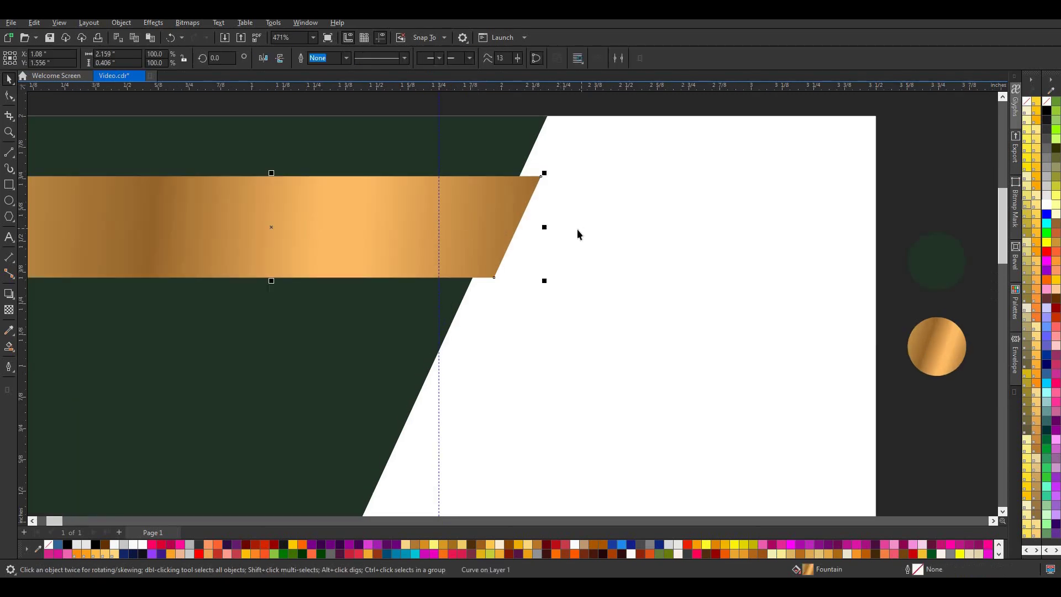
scroll(578, 229, down, 1)
click(13, 348)
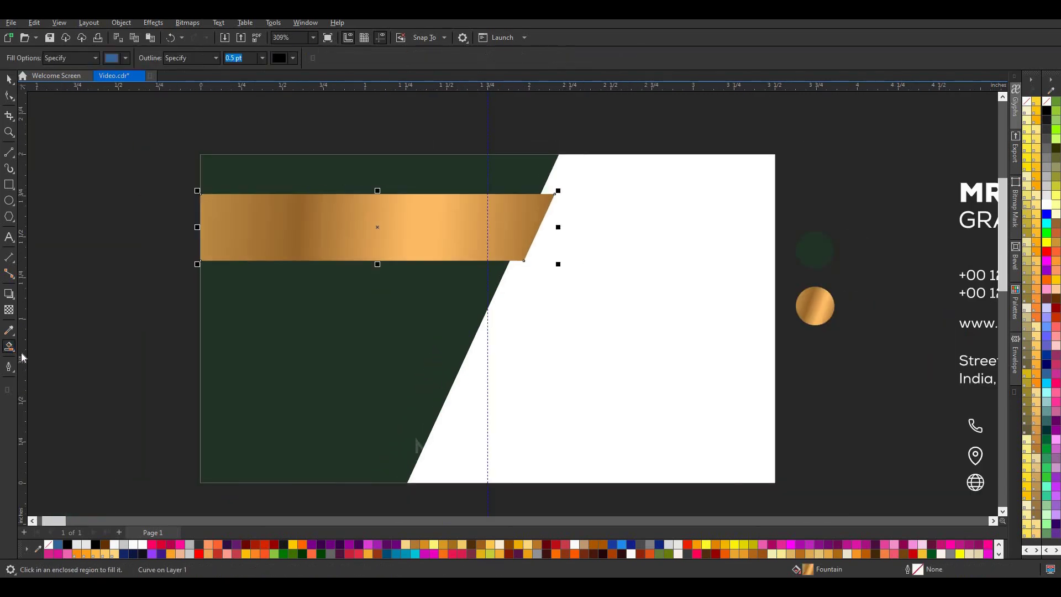
click(16, 357)
click(50, 347)
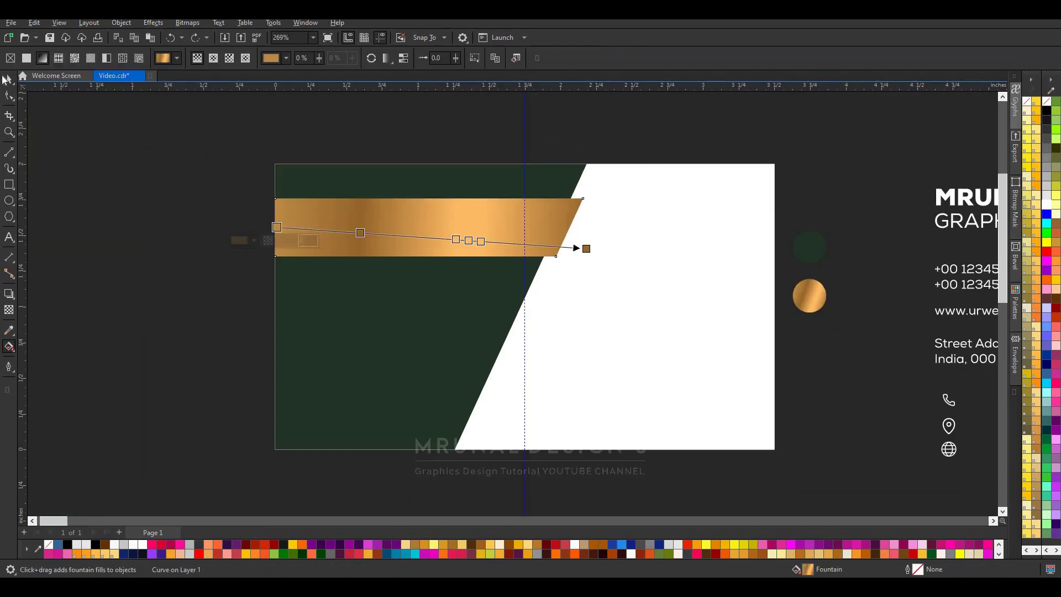
click(70, 135)
key(space)
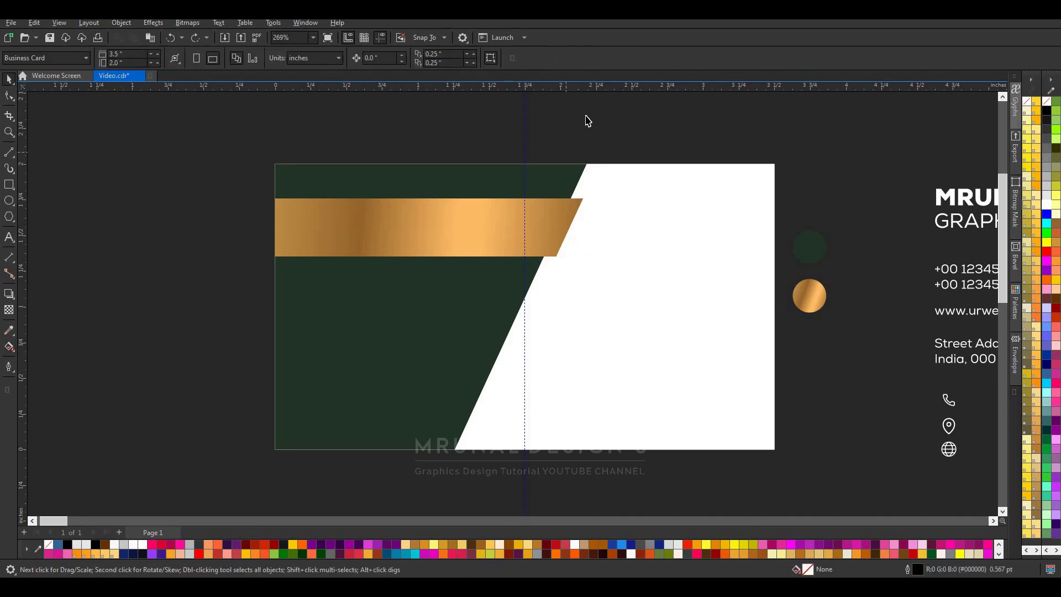
Draw a small closed triangle about 0.09 x 0.07 inches above the gold band's right end, joining its tip to the green panel's edge.
scroll(577, 211, up, 2)
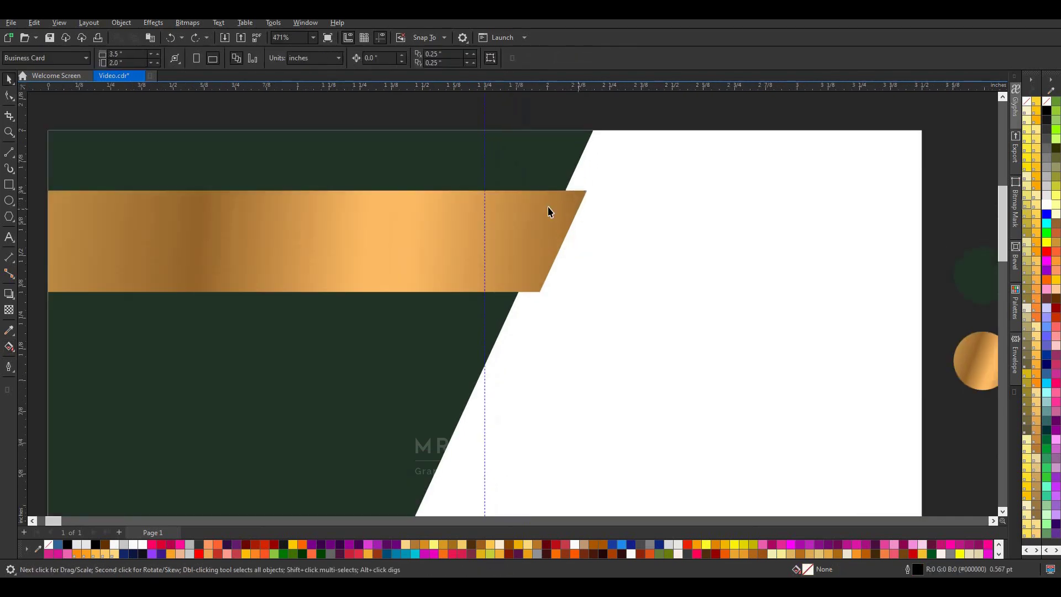
click(10, 153)
drag(586, 190, 563, 192)
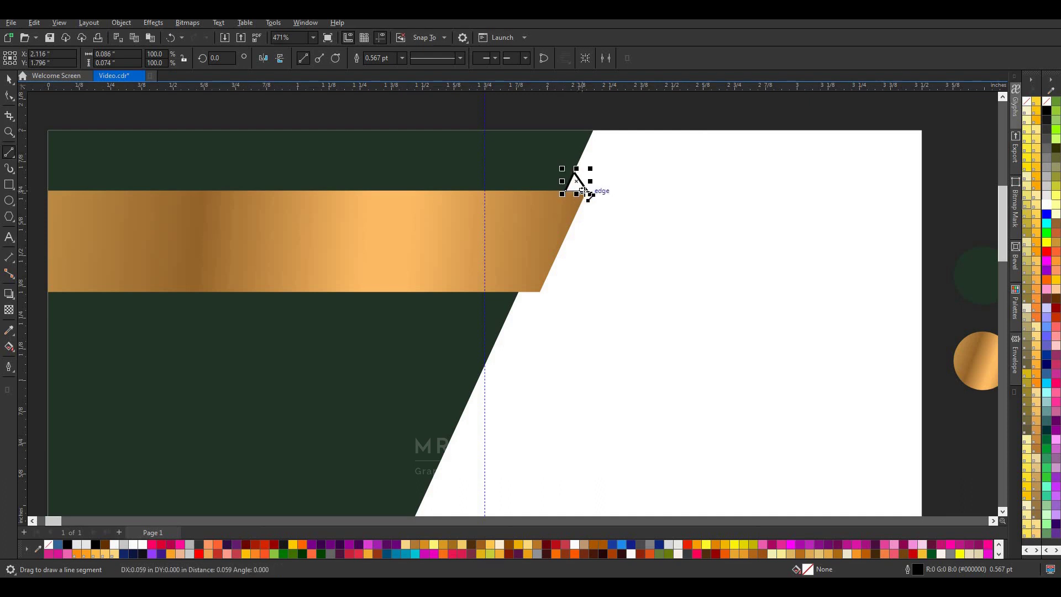
key(space)
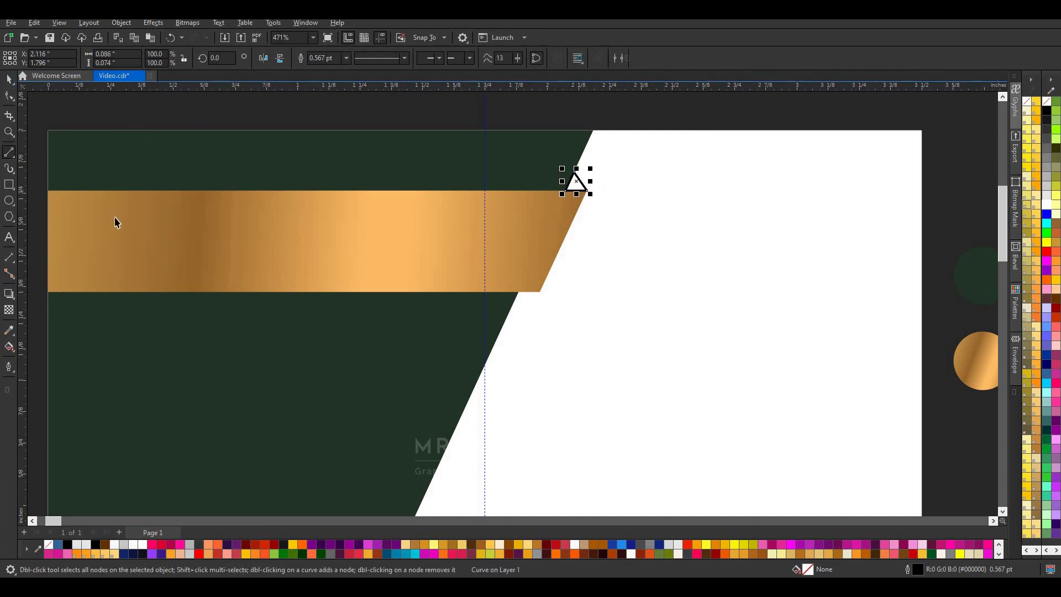
Fill the small fold triangle with dark brown #65441F and remove its outline.
click(1000, 555)
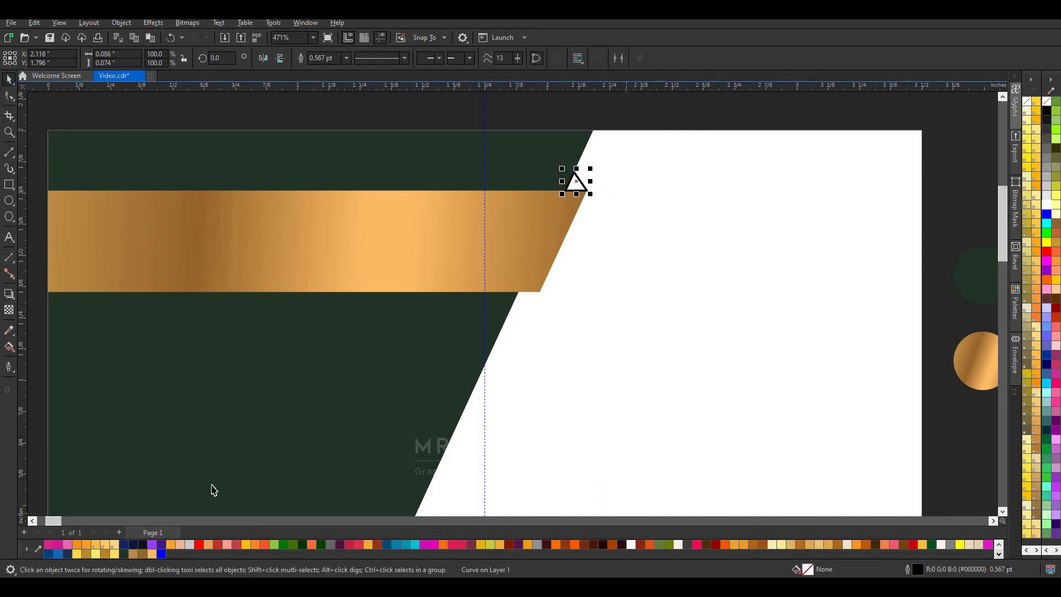
click(143, 552)
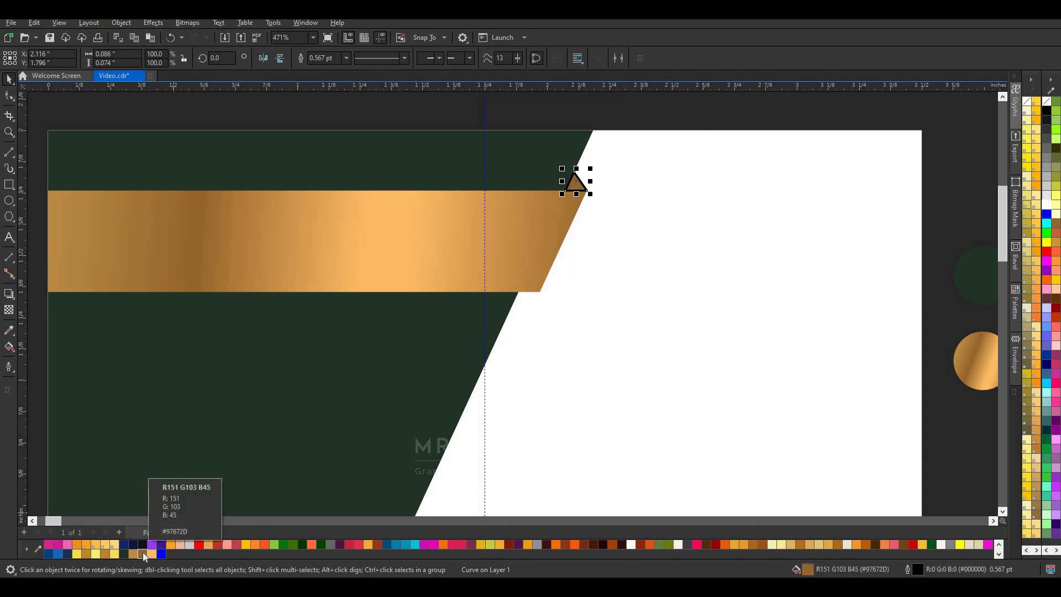
drag(142, 552, 188, 554)
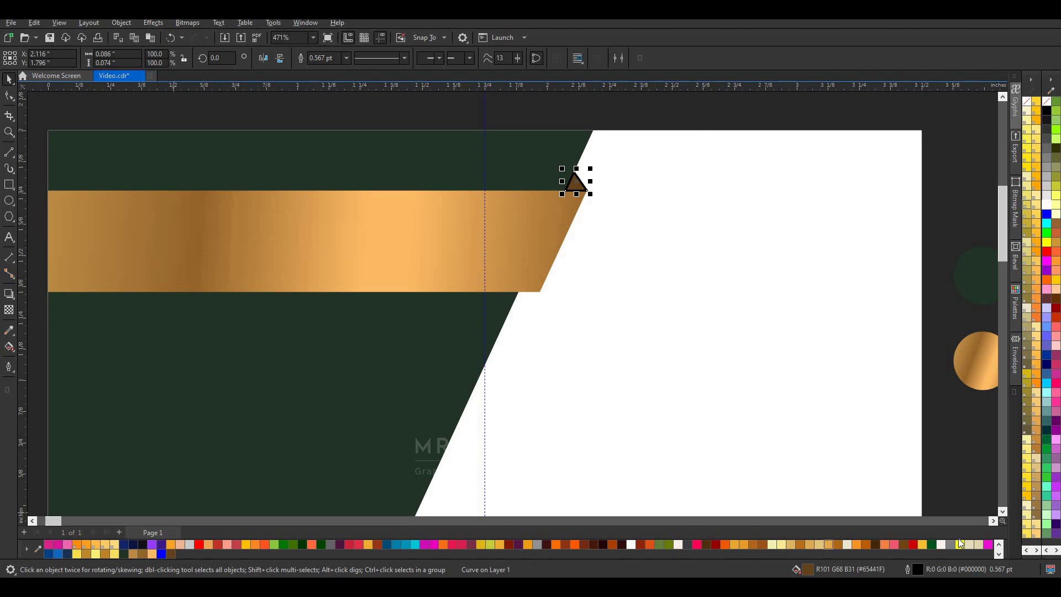
click(999, 544)
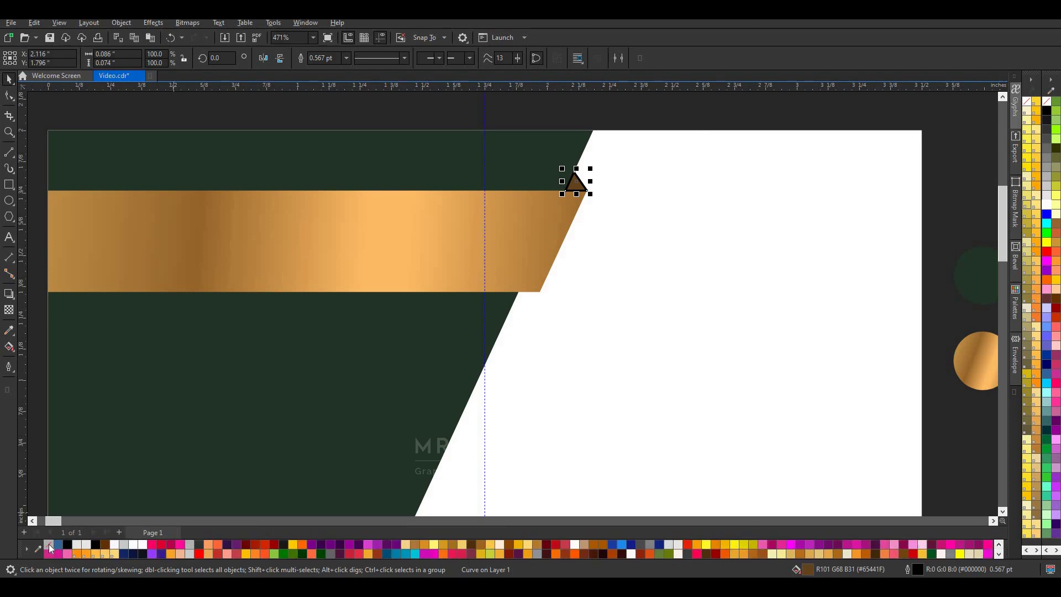
click(599, 152)
Draw a diagonal line about 0.55 x 1.4 inches from the band's lower intersection with the green panel to just below the card, right of the panel's edge.
scroll(629, 189, down, 4)
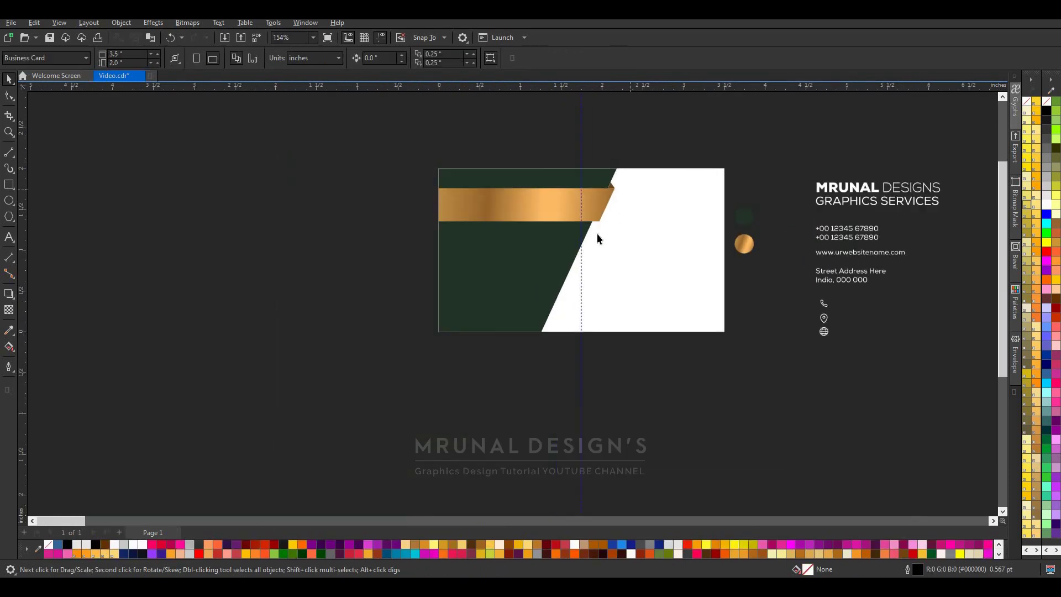
scroll(598, 239, up, 2)
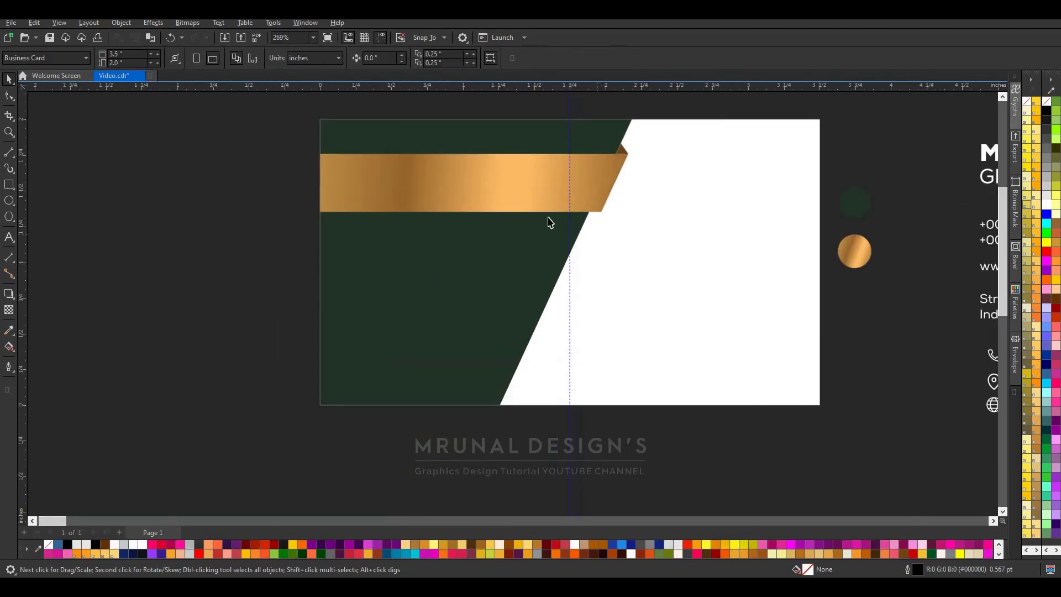
click(10, 153)
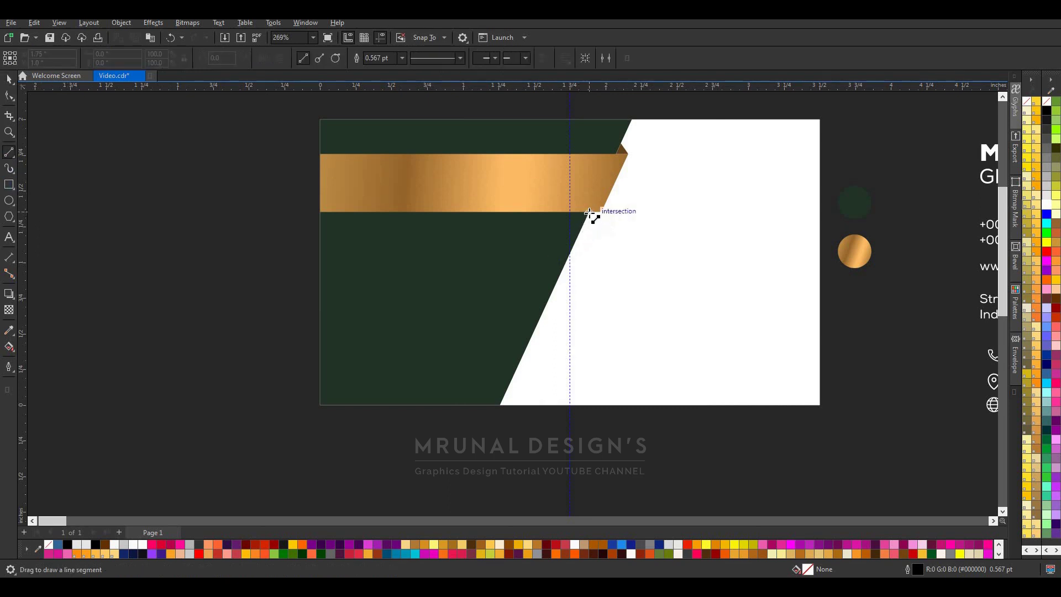
drag(589, 214, 512, 414)
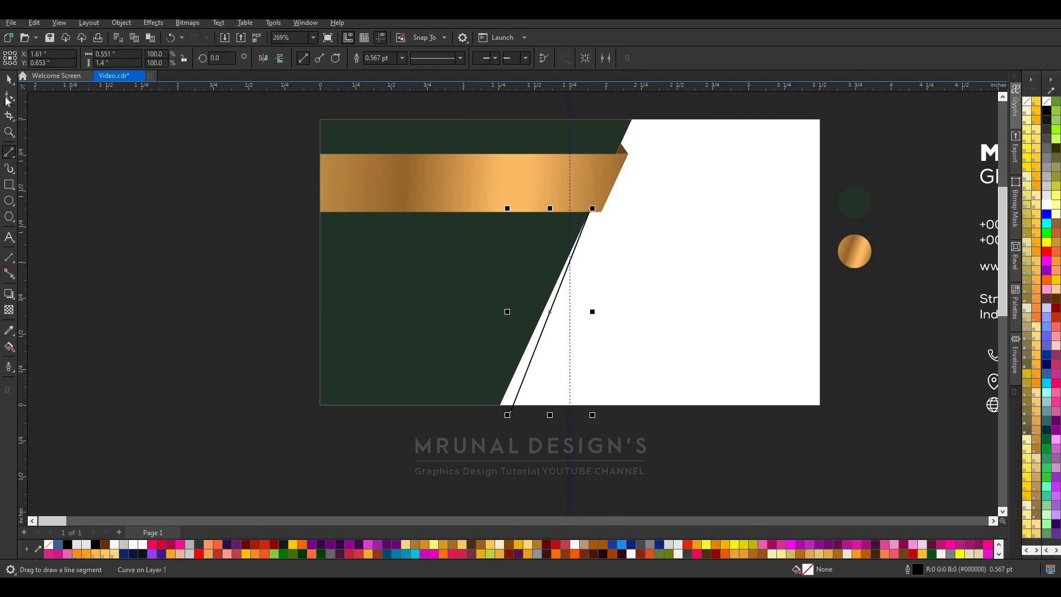
key(space)
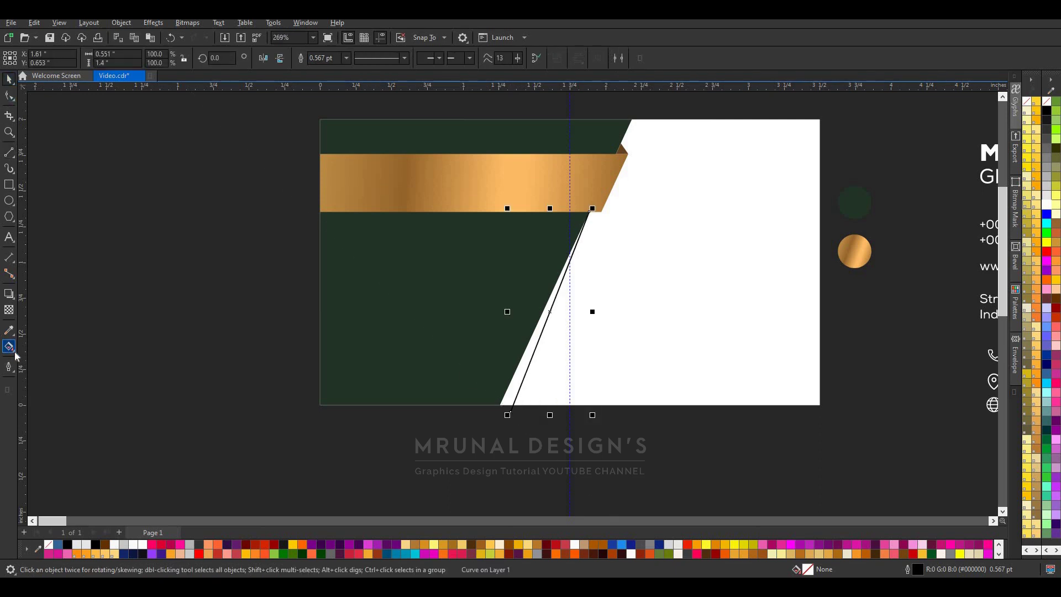
Create a filled sliver between the diagonal line and the green panel's edge with Smart Fill.
click(15, 354)
click(44, 359)
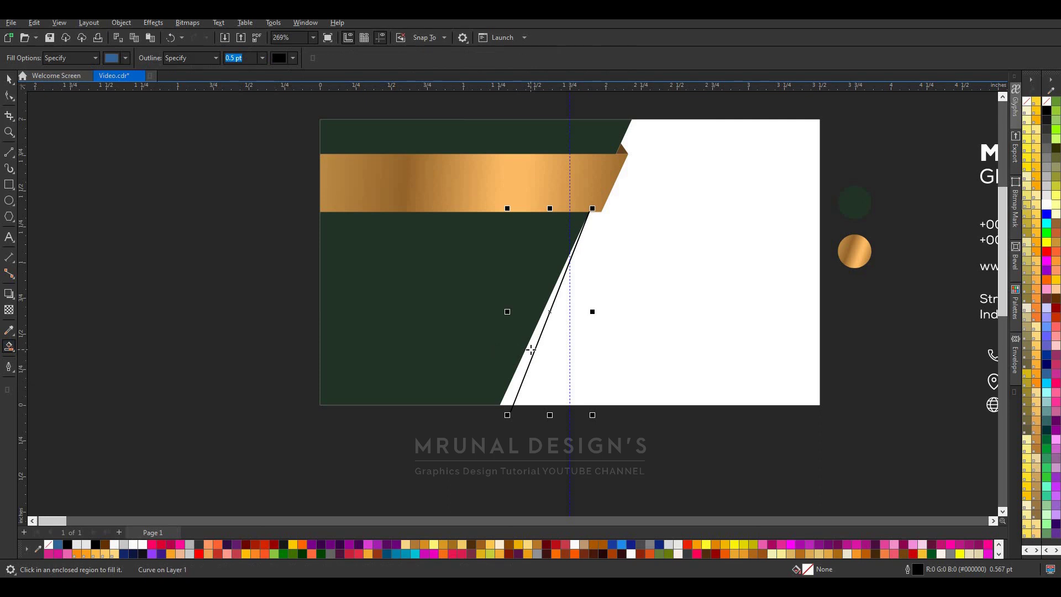
click(531, 350)
key(space)
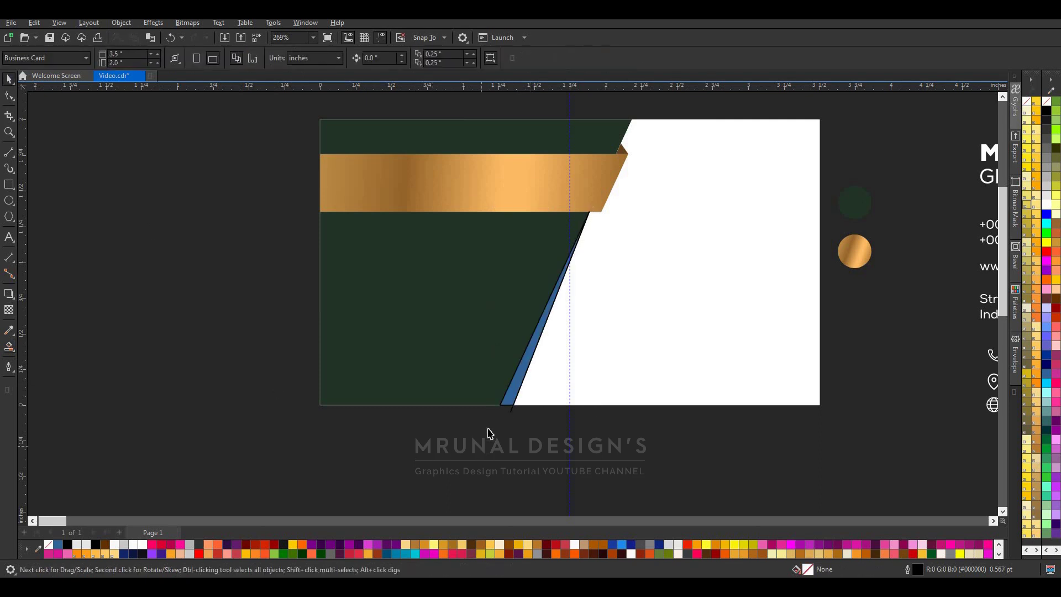
Remove the outlines of the blue sliver and the diagonal construction line.
drag(480, 445, 616, 206)
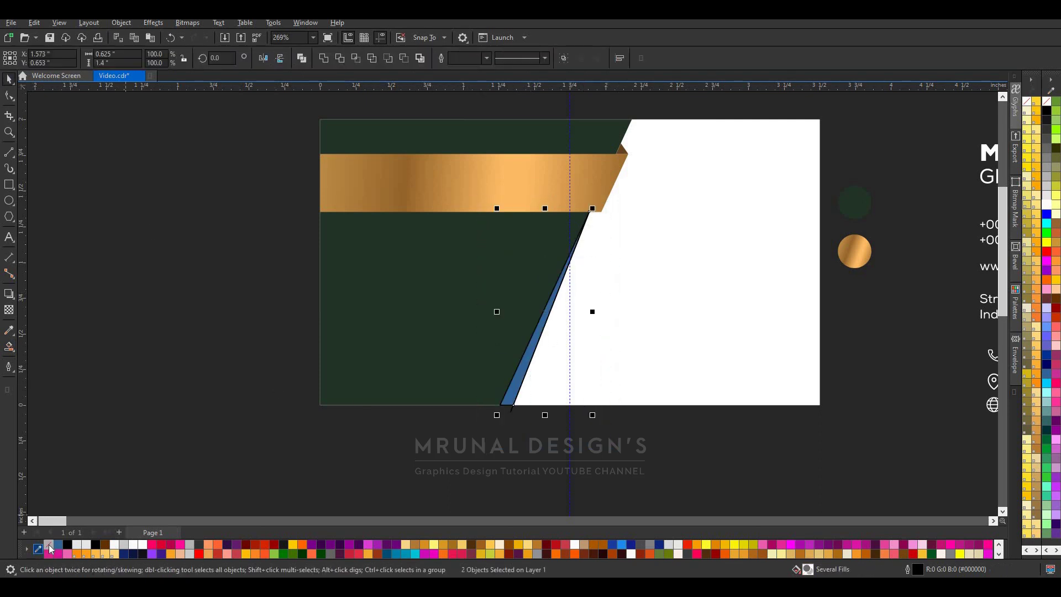
right_click(50, 549)
click(441, 441)
click(510, 409)
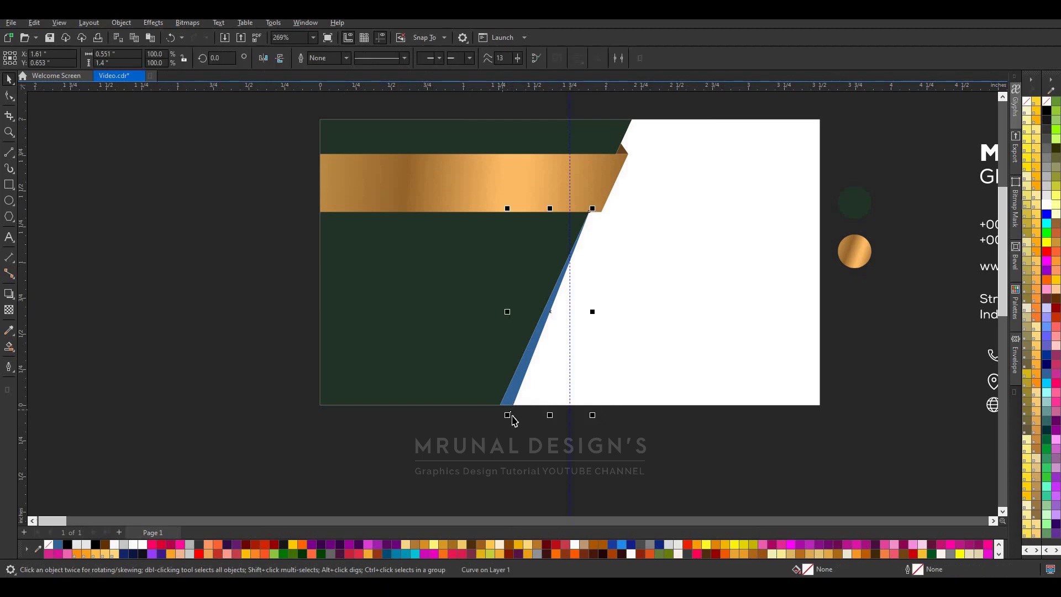
Fill the blue sliver along the green panel's edge with the band's gold gradient.
drag(550, 311, 532, 348)
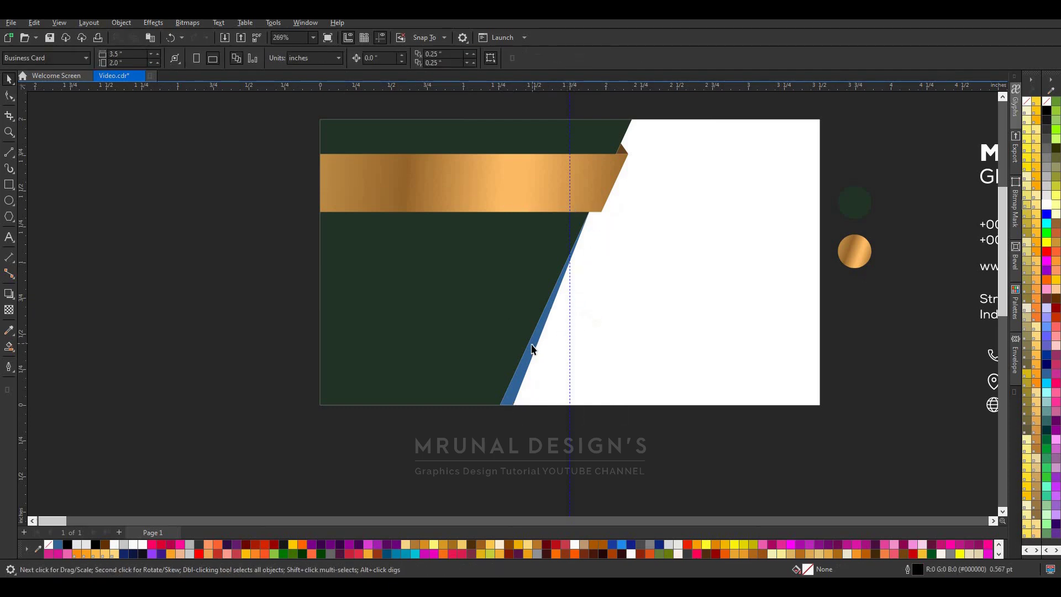
click(470, 180)
drag(808, 573, 525, 373)
click(404, 450)
scroll(404, 451, down, 2)
scroll(464, 395, up, 1)
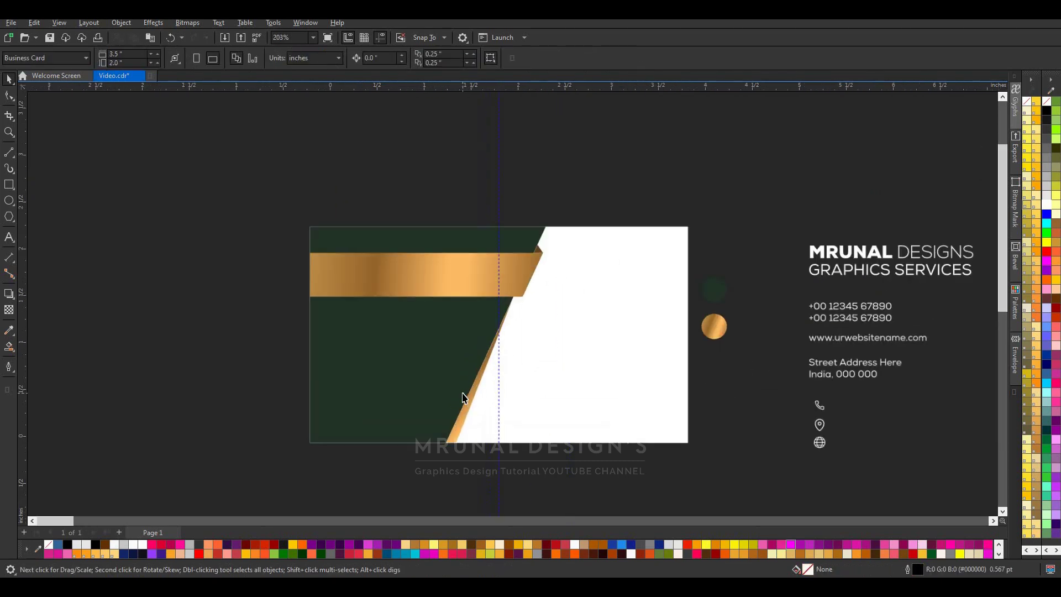
scroll(575, 193, down, 1)
scroll(508, 288, up, 2)
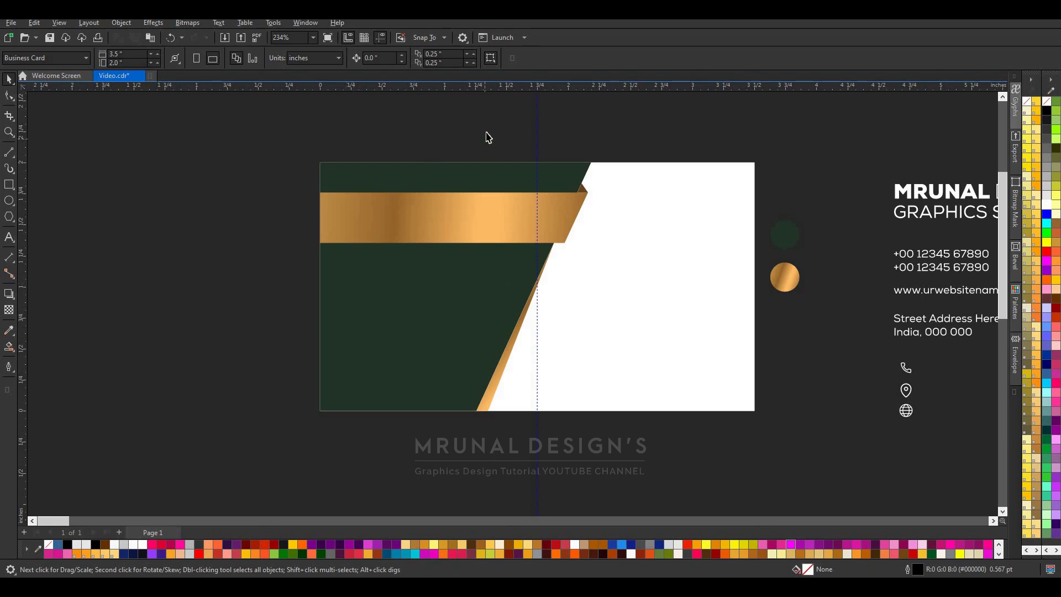
scroll(544, 172, down, 1)
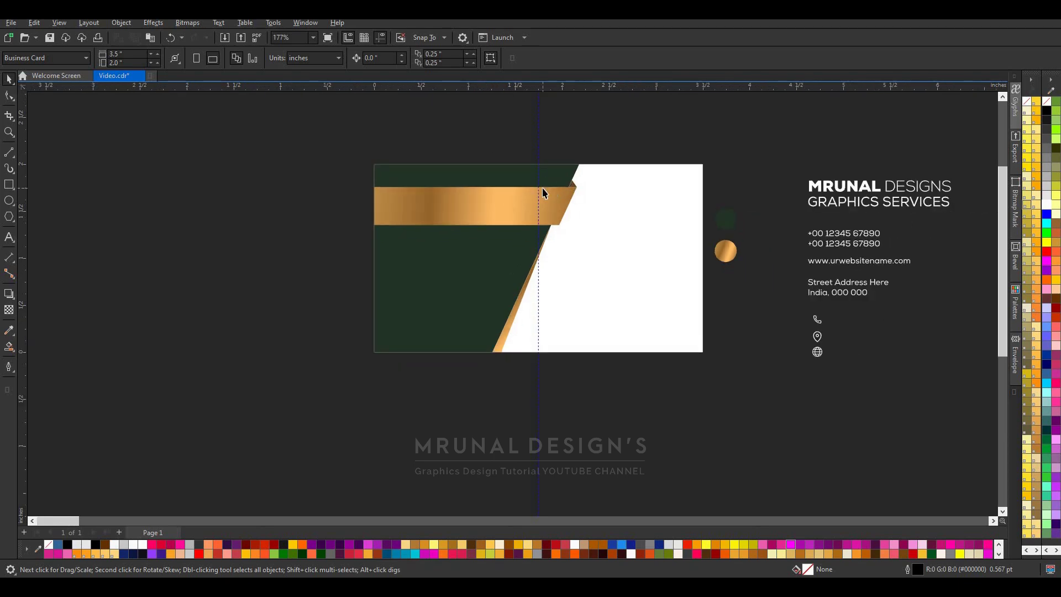
scroll(544, 191, up, 1)
scroll(545, 191, down, 1)
drag(830, 190, 881, 187)
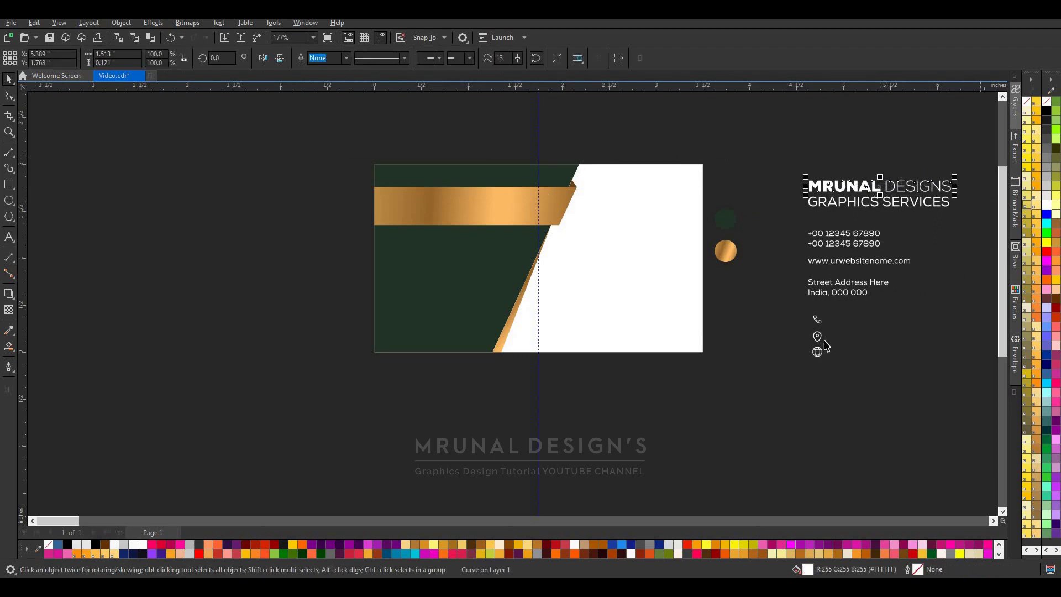
drag(982, 158, 775, 412)
click(773, 172)
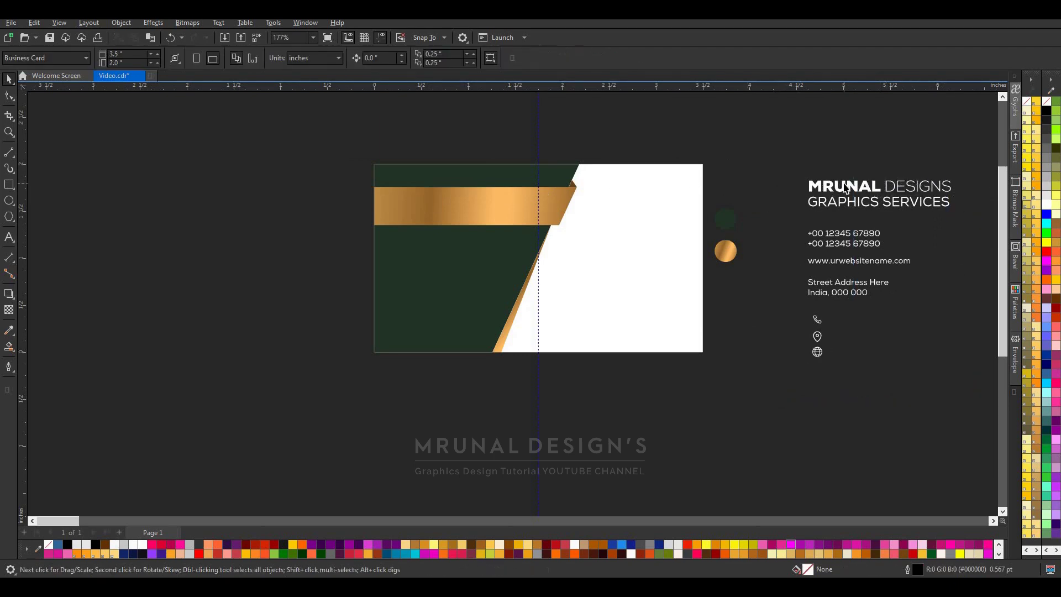
Move the MRUNAL DESIGNS heading onto the gold band and enlarge it to about 1.57 inches wide.
drag(856, 185, 450, 200)
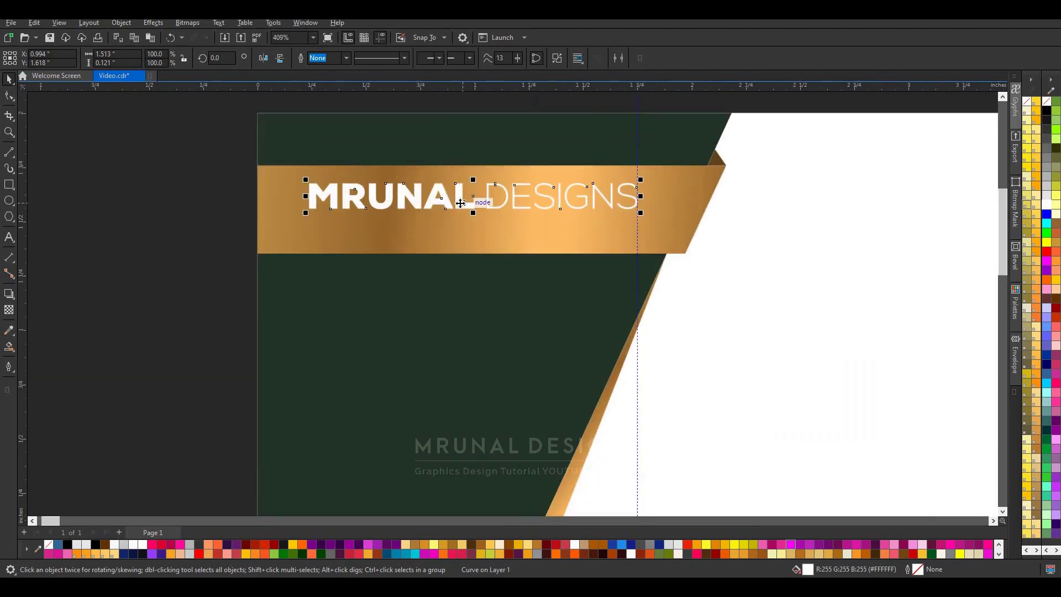
scroll(450, 200, up, 3)
drag(463, 202, 465, 213)
drag(307, 190, 296, 182)
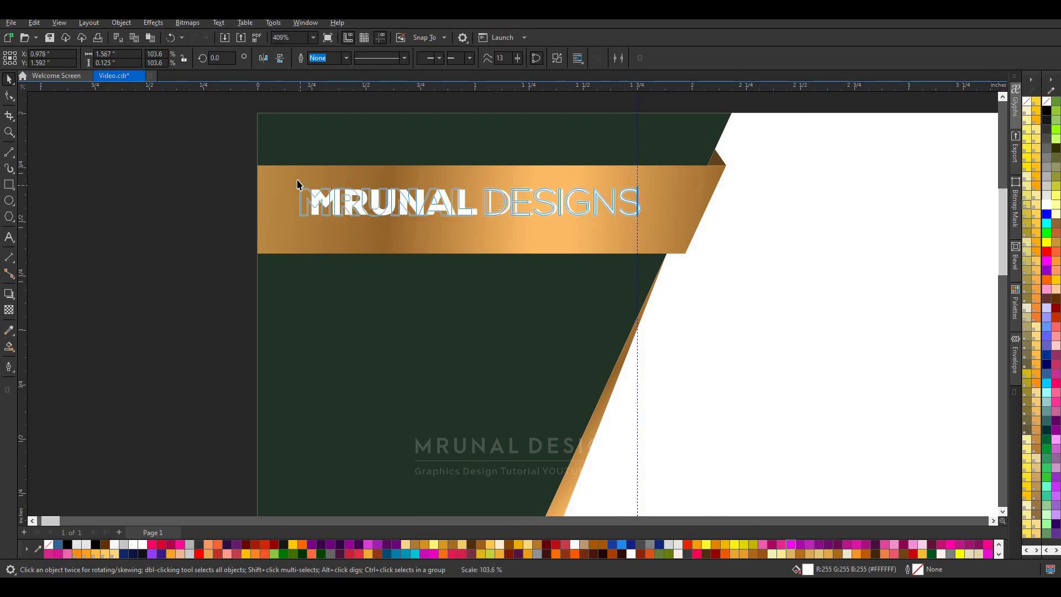
Recolor the MRUNAL DESIGNS heading with a warm cream shade chosen from the variations of Pale Yellow.
scroll(474, 154, down, 2)
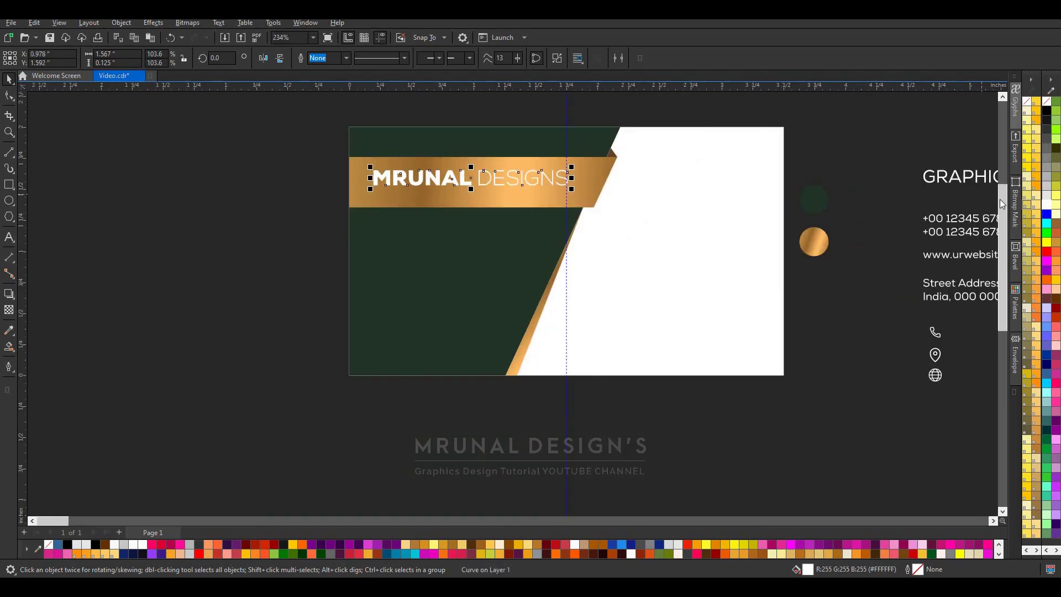
click(1056, 215)
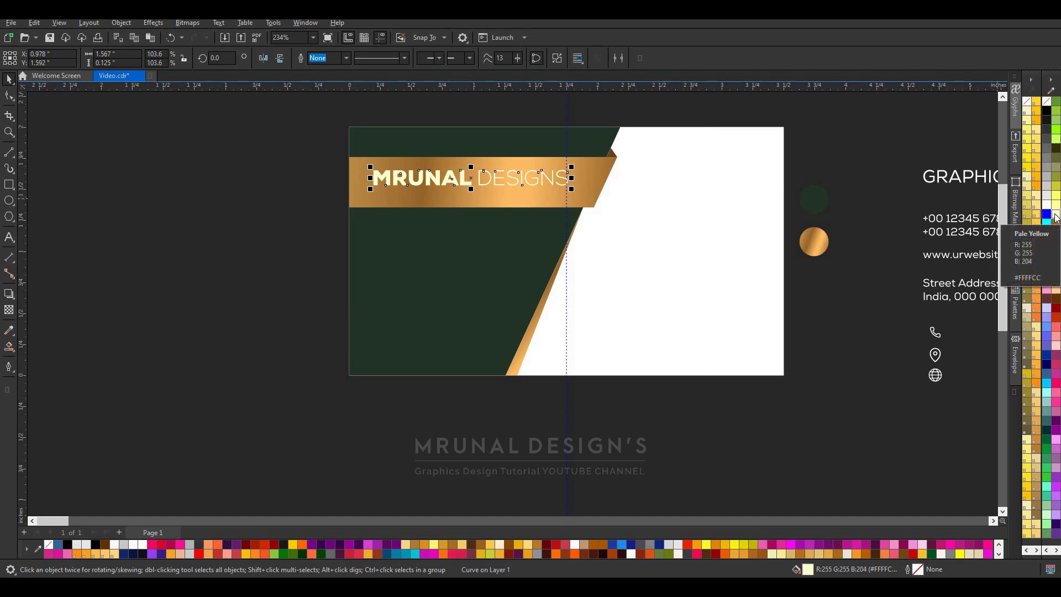
click(1056, 217)
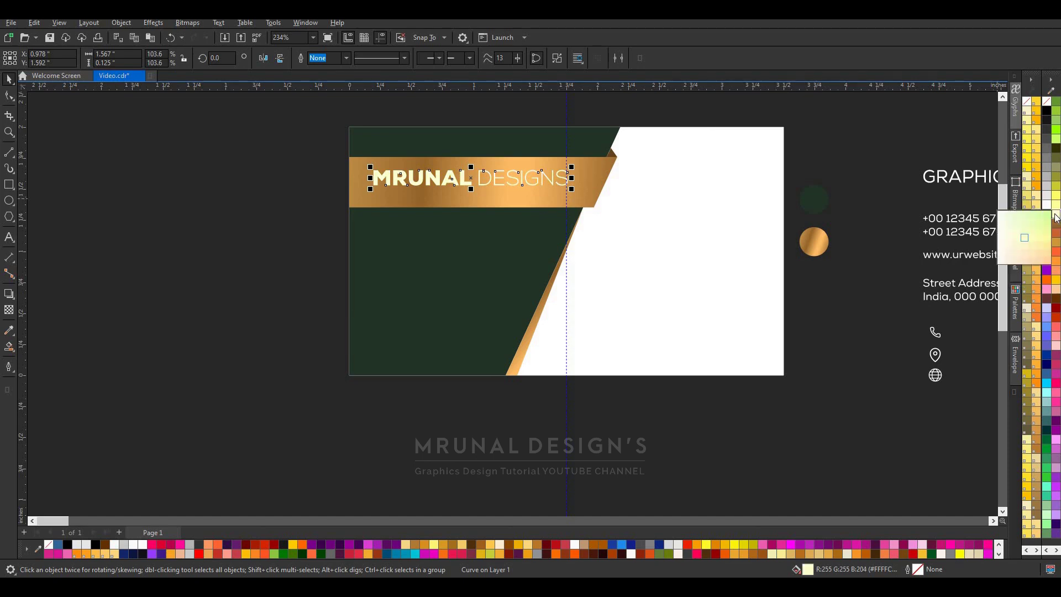
click(1036, 253)
click(829, 155)
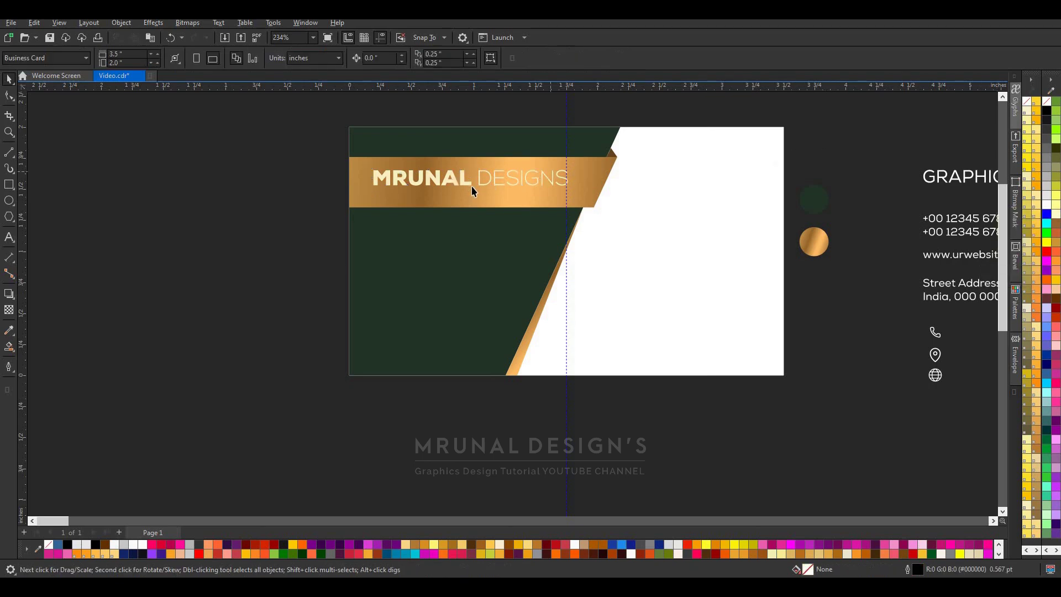
Move the GRAPHICS SERVICES tagline onto the gold band beneath the heading and scale it to about 0.949 inch wide.
scroll(472, 185, down, 2)
scroll(512, 180, up, 2)
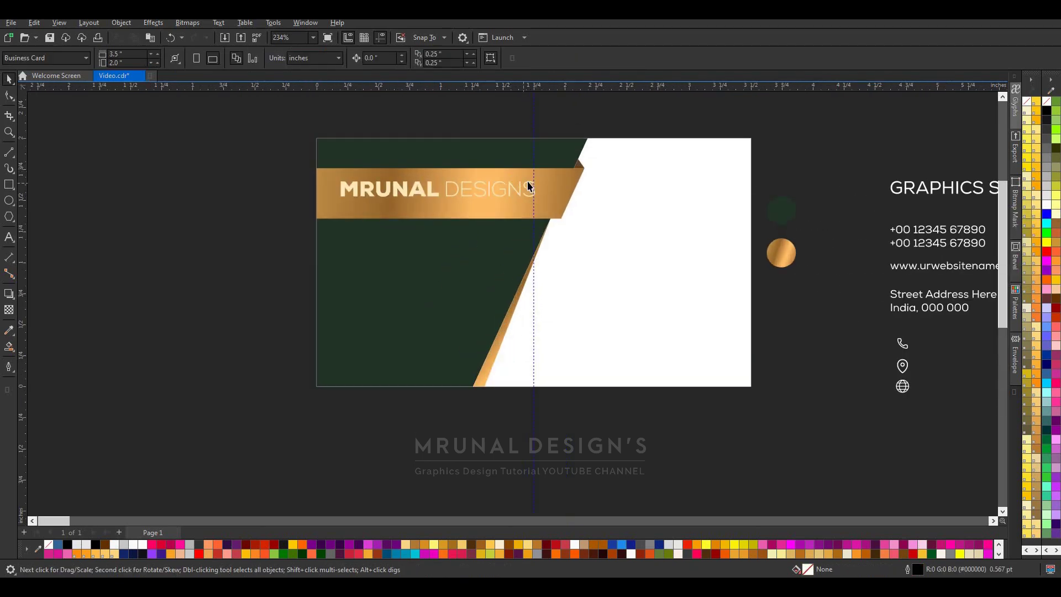
scroll(528, 185, down, 2)
click(794, 191)
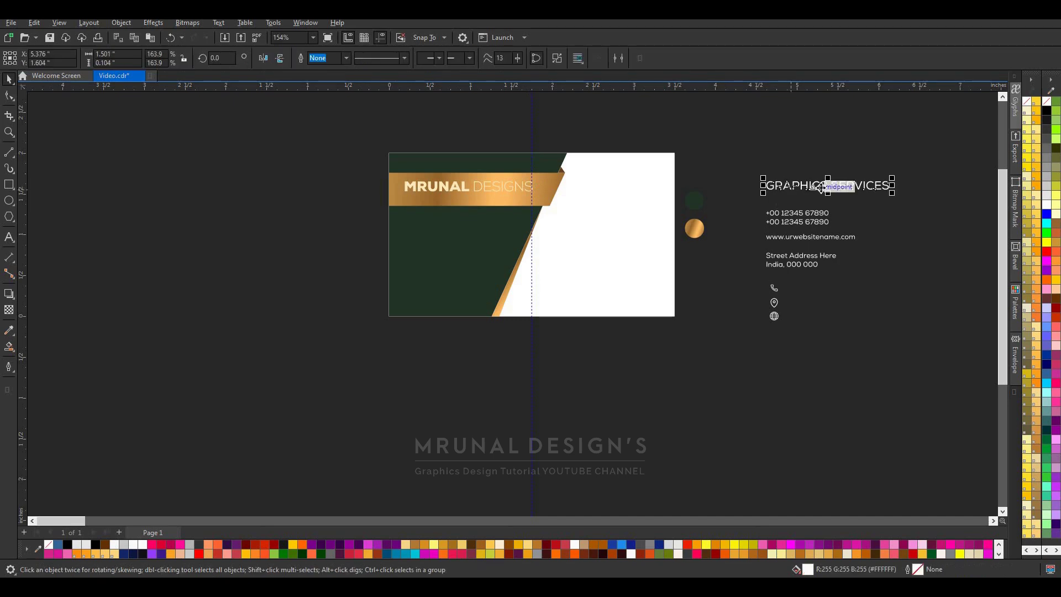
drag(793, 191, 449, 225)
drag(462, 208, 439, 214)
scroll(413, 190, up, 2)
drag(881, 245, 704, 273)
scroll(556, 219, down, 5)
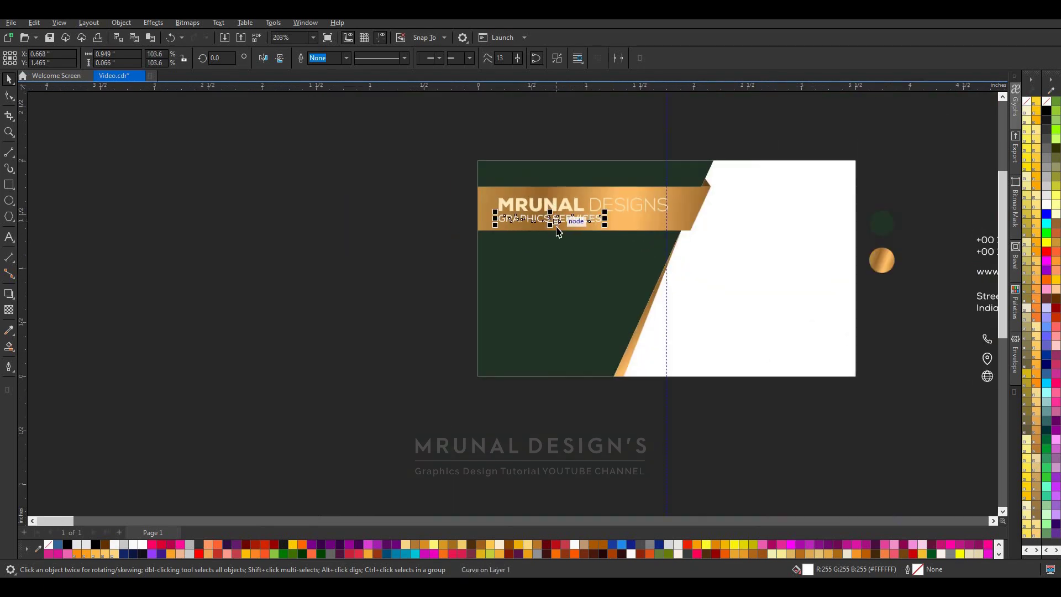
Try dark fills on the GRAPHICS SERVICES tagline, first near-black #1A1A1A and then the panel's dark green.
click(1047, 120)
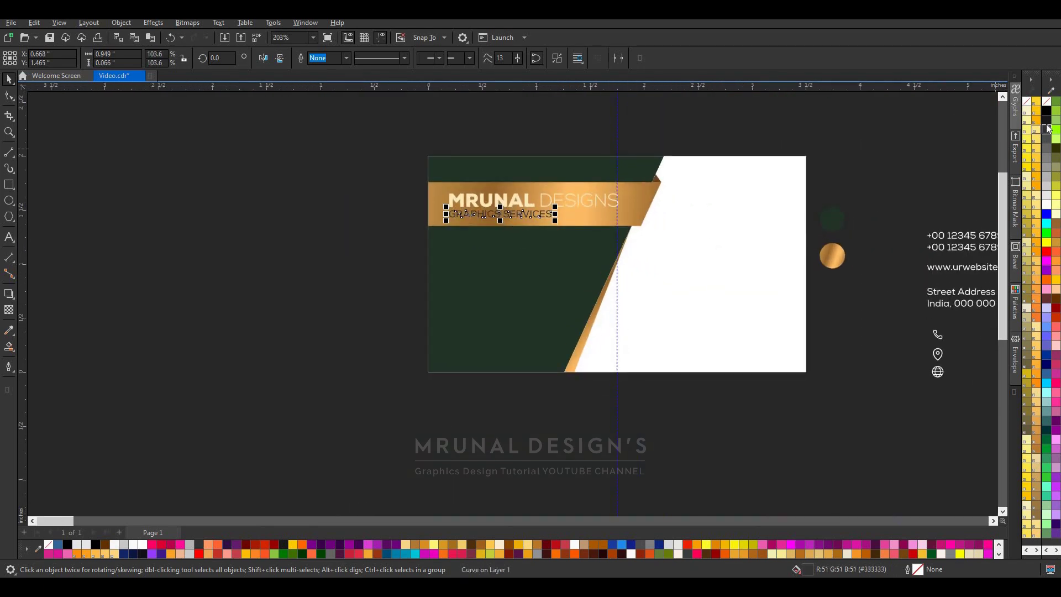
click(998, 555)
click(123, 553)
click(211, 343)
scroll(817, 209, up, 1)
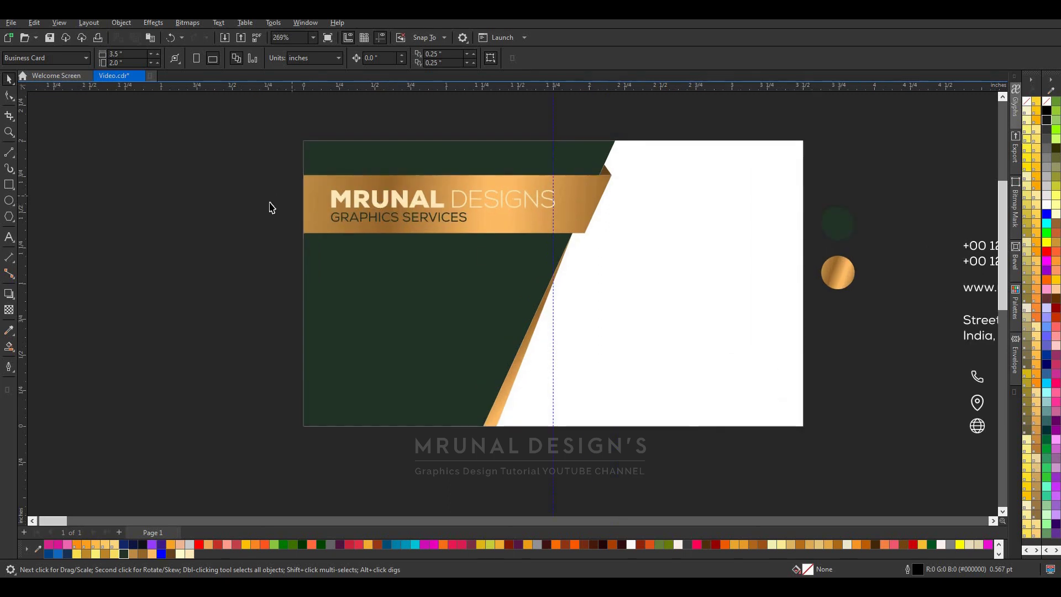
Fill the GRAPHICS SERVICES tagline with the same cream color as the heading.
drag(268, 203, 492, 263)
click(190, 553)
key(Escape)
scroll(574, 187, down, 3)
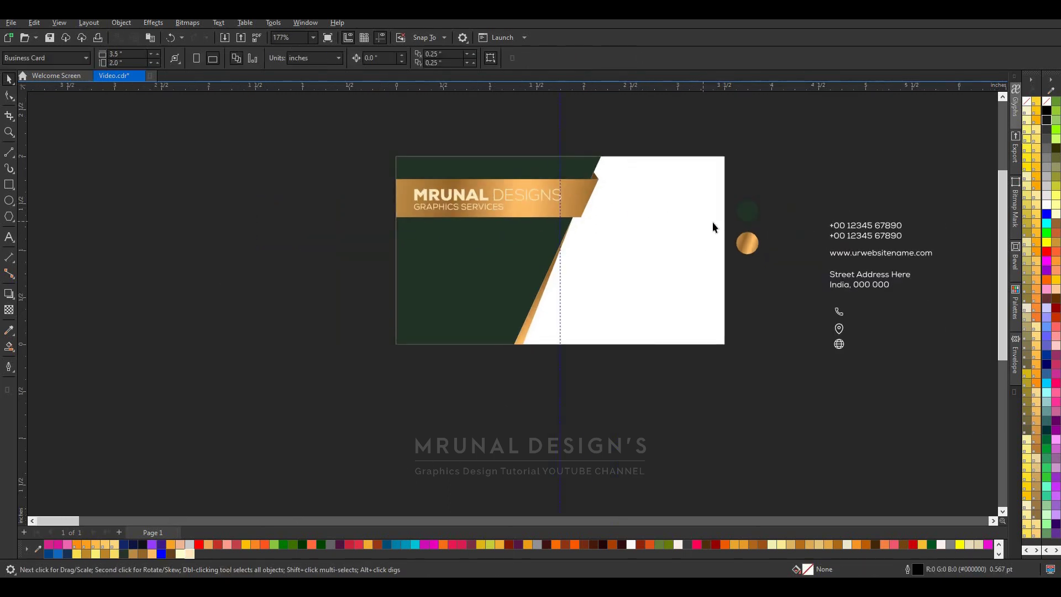
Move the phone, website and address text onto the green panel, aligned under the tagline, and fill it with cream #FFEBBD.
scroll(712, 221, up, 1)
scroll(712, 221, down, 1)
scroll(830, 235, up, 1)
drag(881, 247, 972, 312)
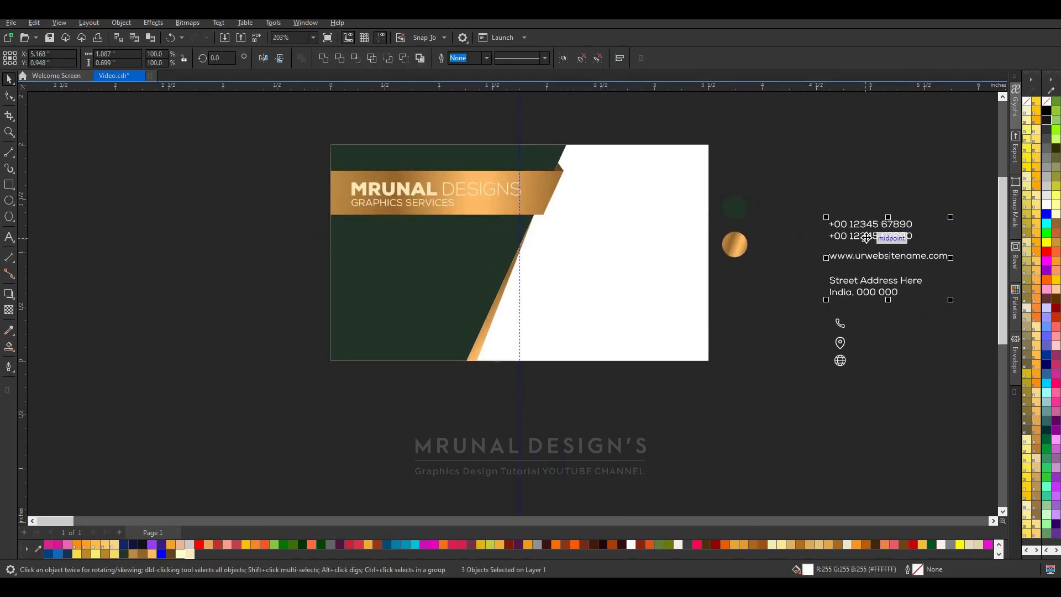
drag(866, 237, 388, 257)
key(Escape)
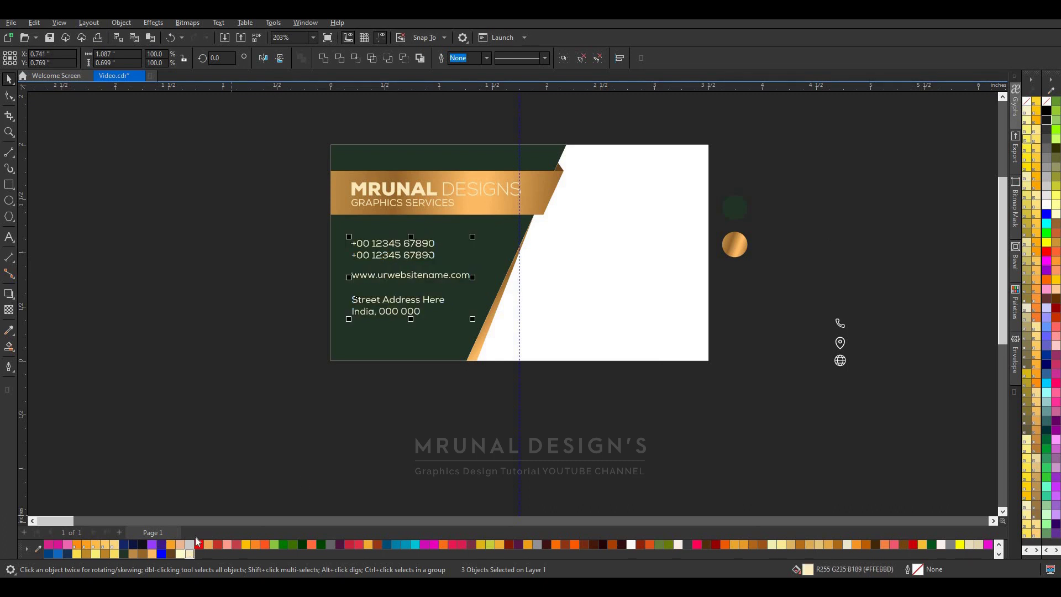
Move the phone, location and globe icons to the empty area just outside the card's left edge.
scroll(602, 233, down, 1)
drag(829, 270, 812, 354)
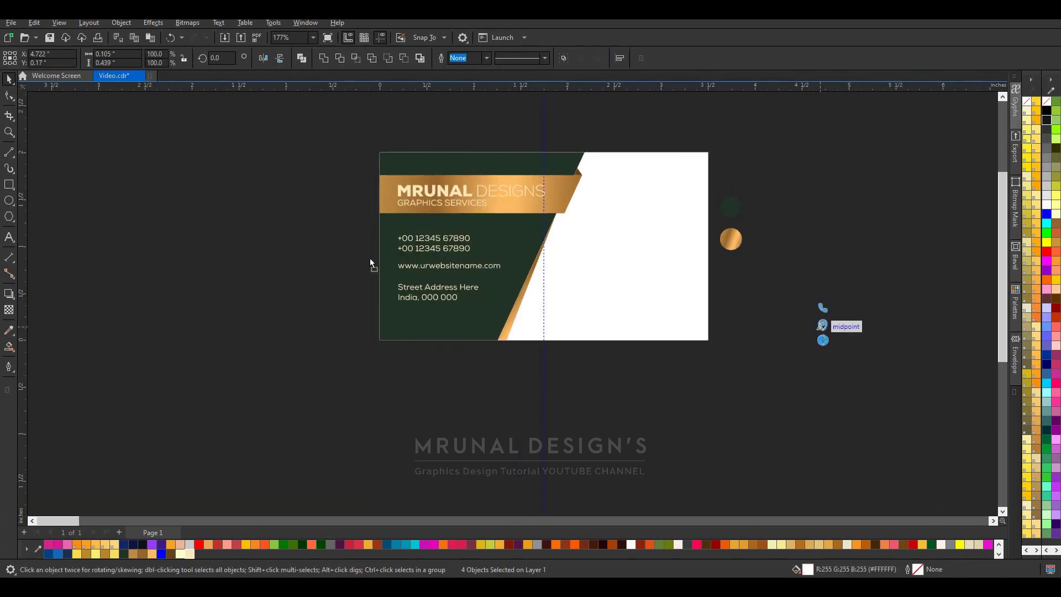
drag(822, 308, 210, 256)
scroll(388, 260, up, 3)
key(Escape)
Draw a circle about 0.104 inch across beside the phone numbers and give it a cream #FFEBBD hairline outline.
key(F7)
drag(380, 178, 421, 219)
key(space)
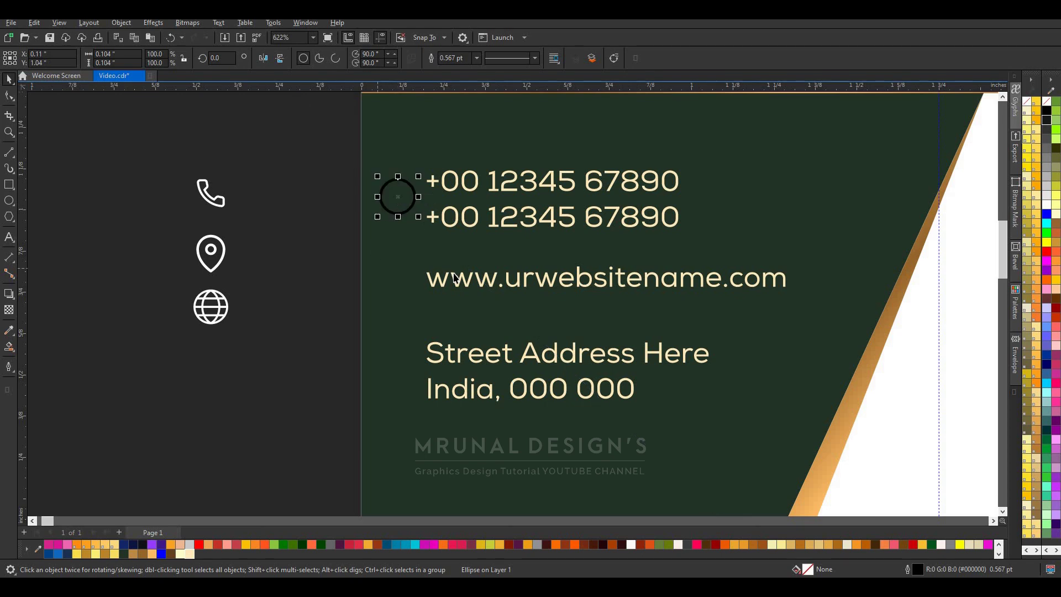
scroll(456, 303, down, 2)
right_click(190, 554)
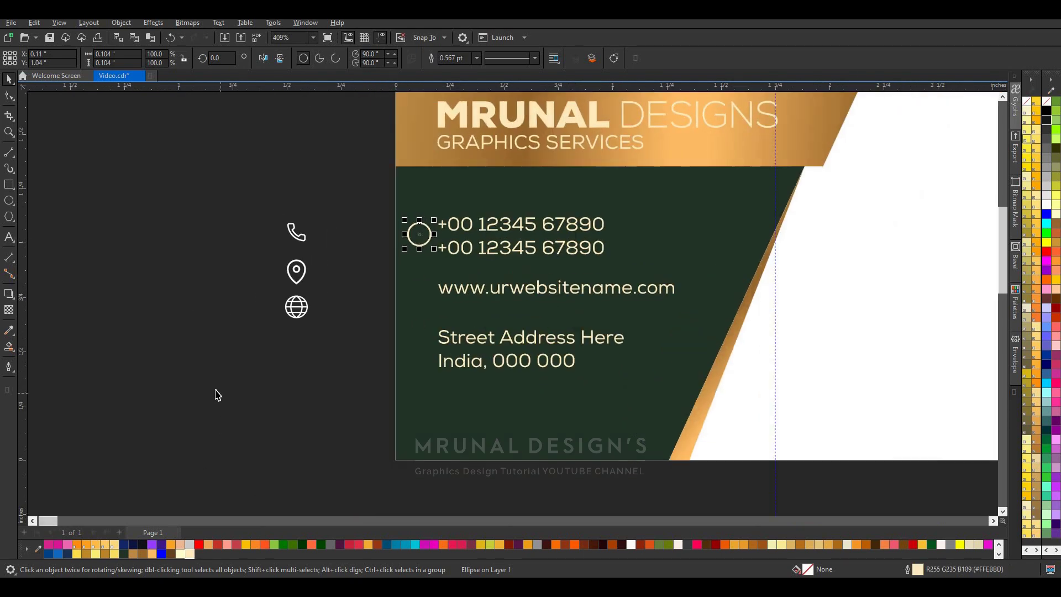
click(7, 368)
click(40, 408)
click(235, 355)
Duplicate the circle straight down to place one beside the website and one beside the street address.
scroll(590, 310, down, 1)
scroll(528, 283, up, 1)
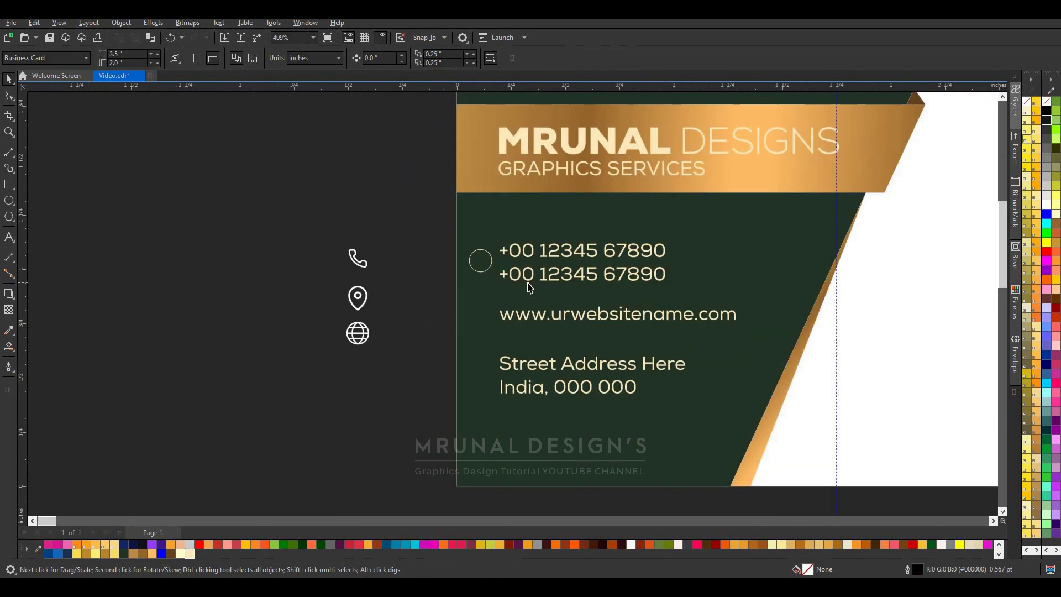
scroll(529, 287, up, 2)
click(457, 249)
drag(457, 246, 461, 424)
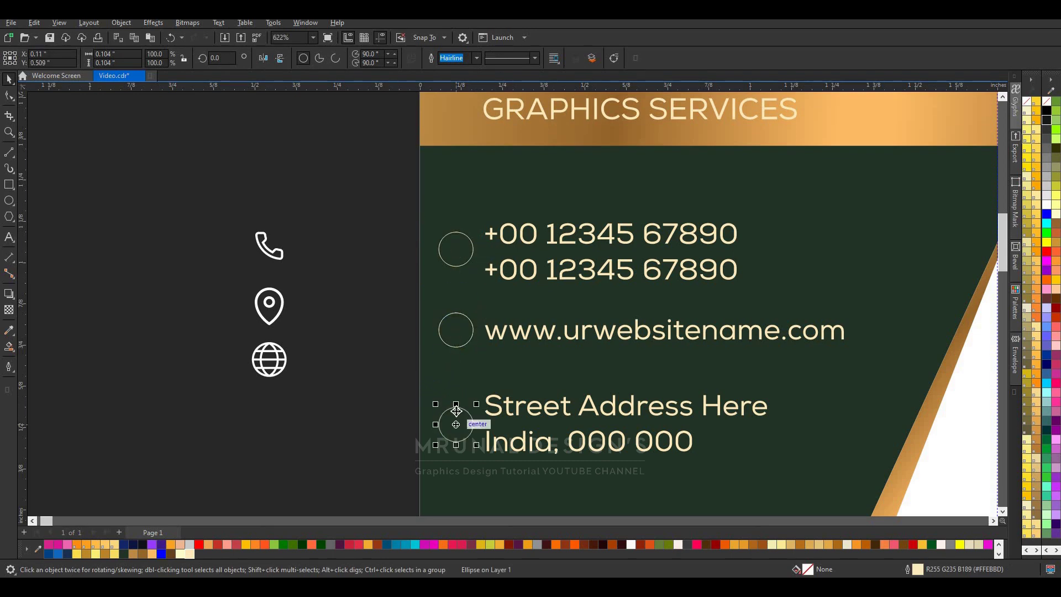
Fill the phone, location and globe icons with light gold #FFBD66.
drag(310, 209, 243, 414)
click(190, 555)
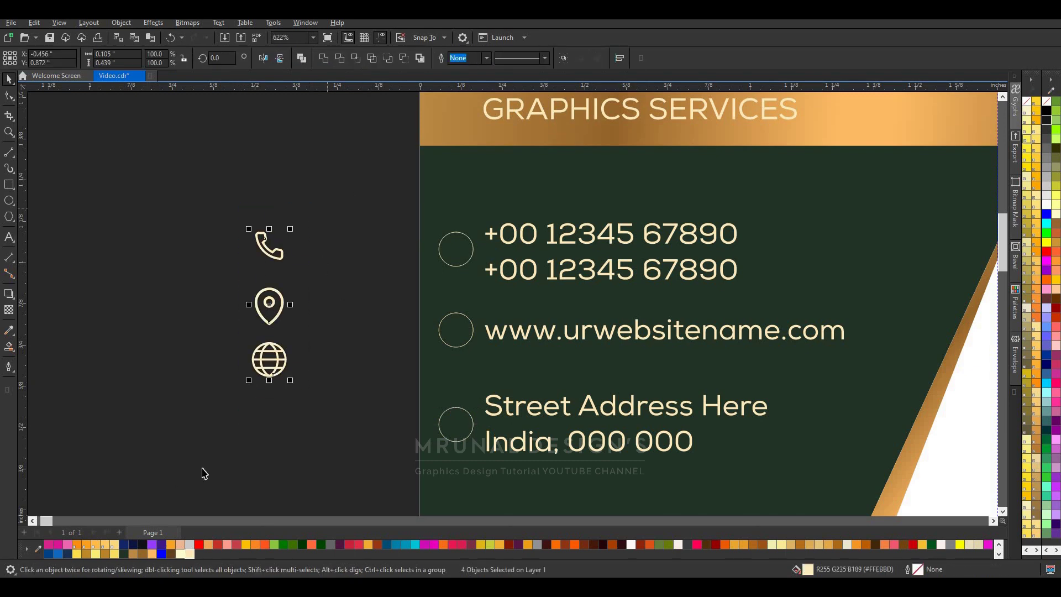
click(152, 552)
Recolor the phone, website and address text with the icons' light gold.
scroll(490, 221, down, 1)
drag(425, 202, 768, 405)
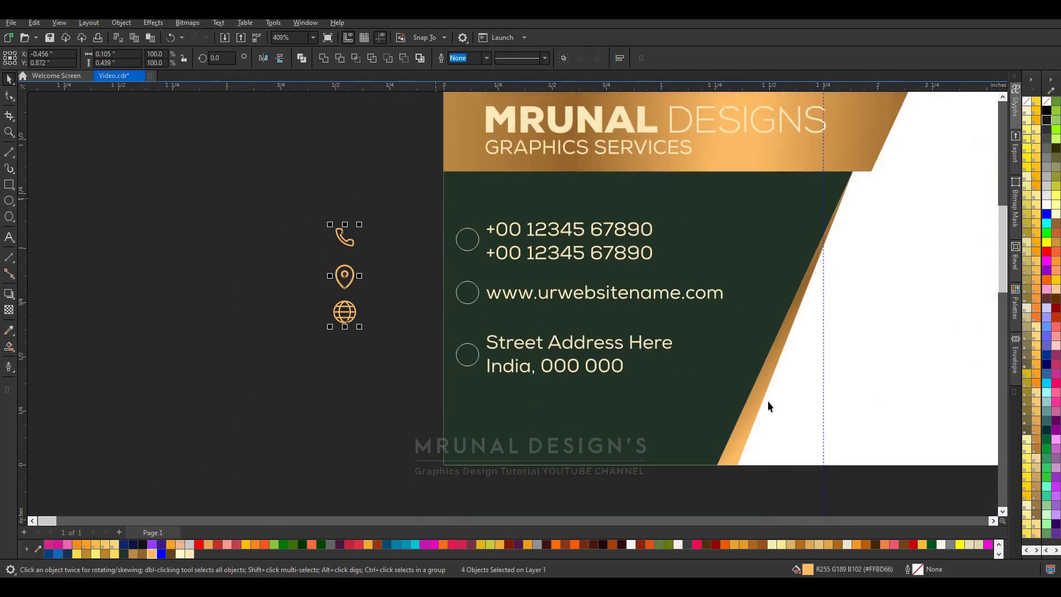
drag(479, 486, 774, 206)
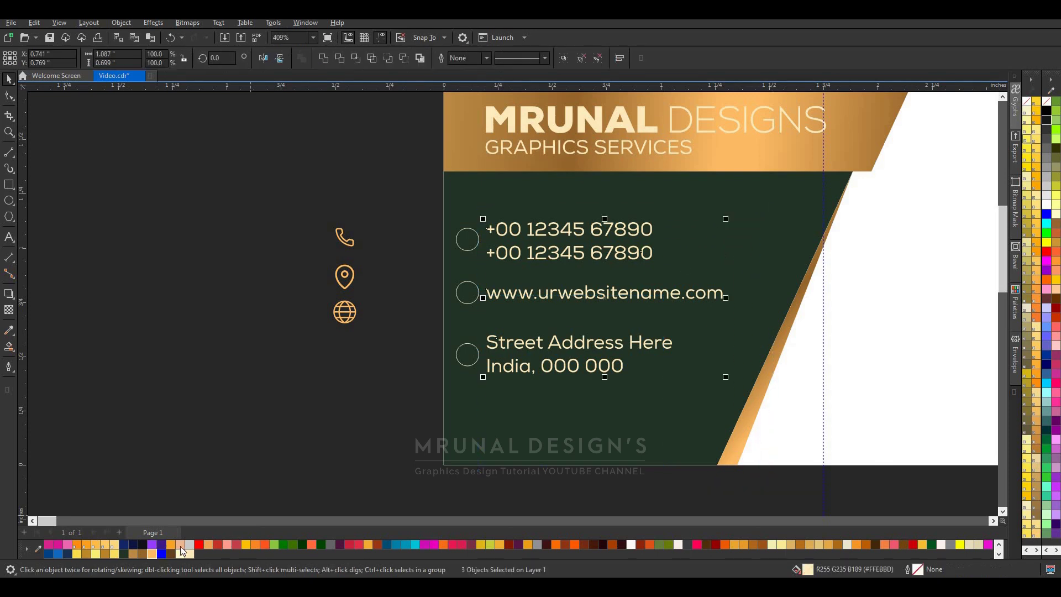
click(153, 555)
scroll(592, 359, up, 3)
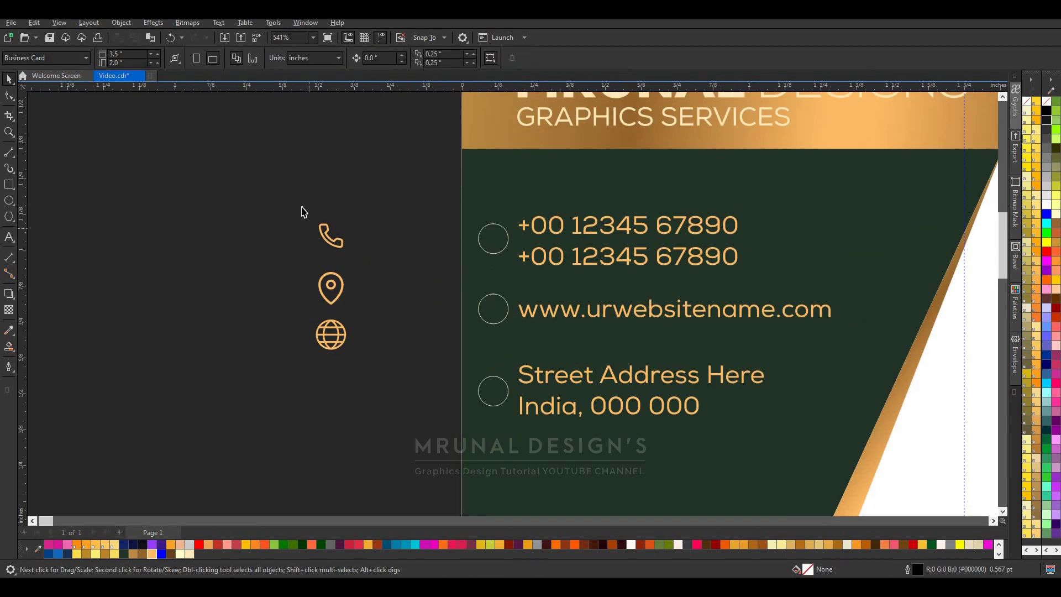
Scale the three contact icons down together to fit inside the circles, making the phone icon about 0.048 inch wide.
drag(302, 207, 360, 372)
drag(350, 353, 336, 300)
click(364, 234)
Center the phone icon in the circle beside the phone numbers and outline that circle in light gold.
click(324, 230)
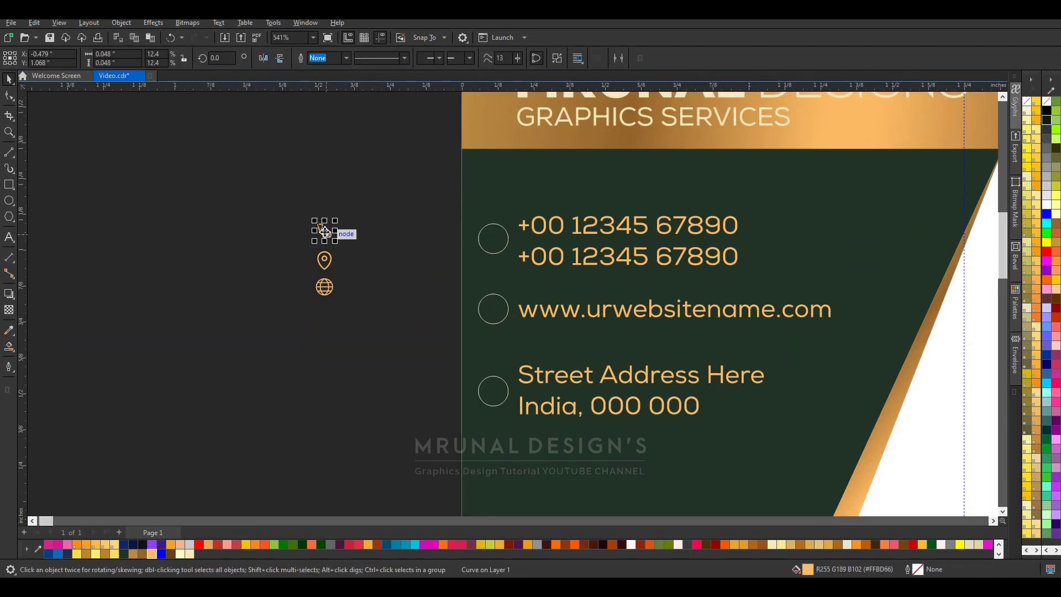
drag(324, 230, 494, 239)
click(367, 237)
click(488, 253)
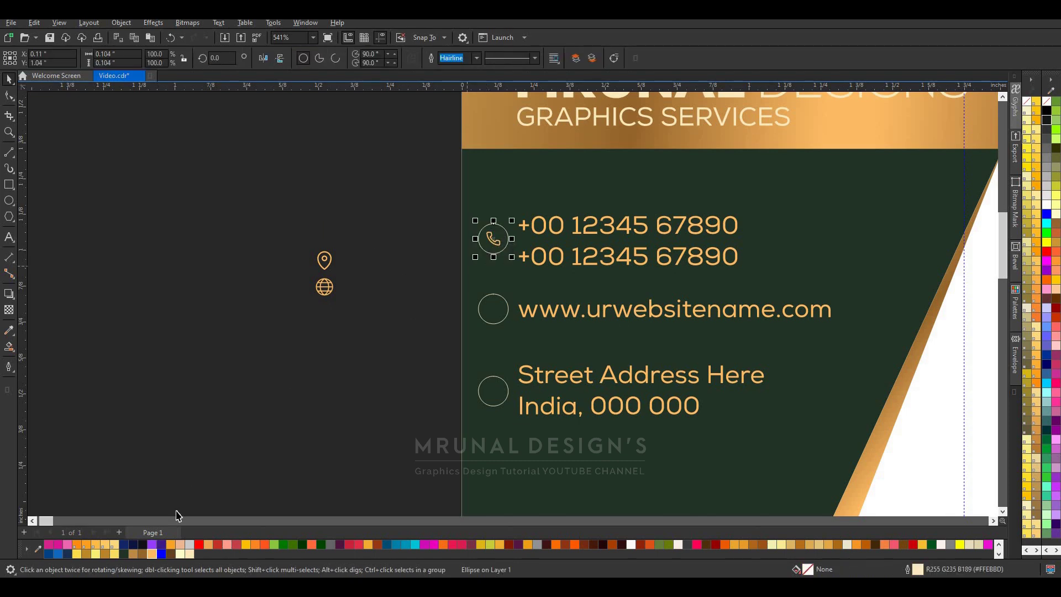
Center the location icon in the circle beside the website address and outline that circle in light gold.
drag(260, 212, 346, 277)
mouse_move(324, 260)
mouse_down()
mouse_move(498, 311)
mouse_move(488, 307)
mouse_up()
scroll(495, 310, up, 5)
click(537, 288)
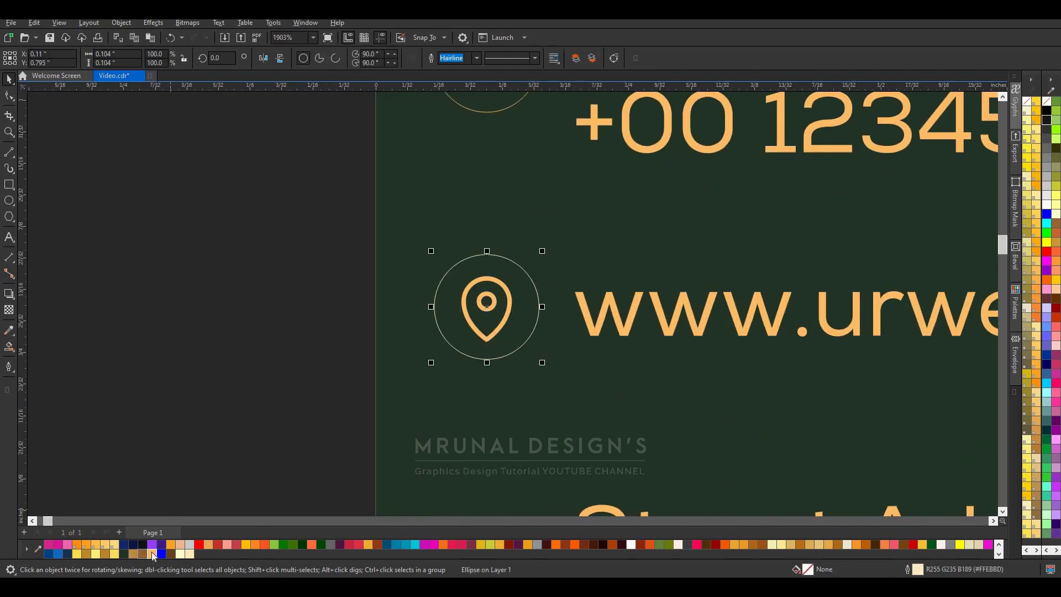
right_click(152, 552)
click(257, 350)
Center the globe icon in the circle beside the street address and outline that circle in light gold.
scroll(567, 247, down, 2)
scroll(568, 292, down, 2)
drag(372, 253, 543, 360)
click(548, 377)
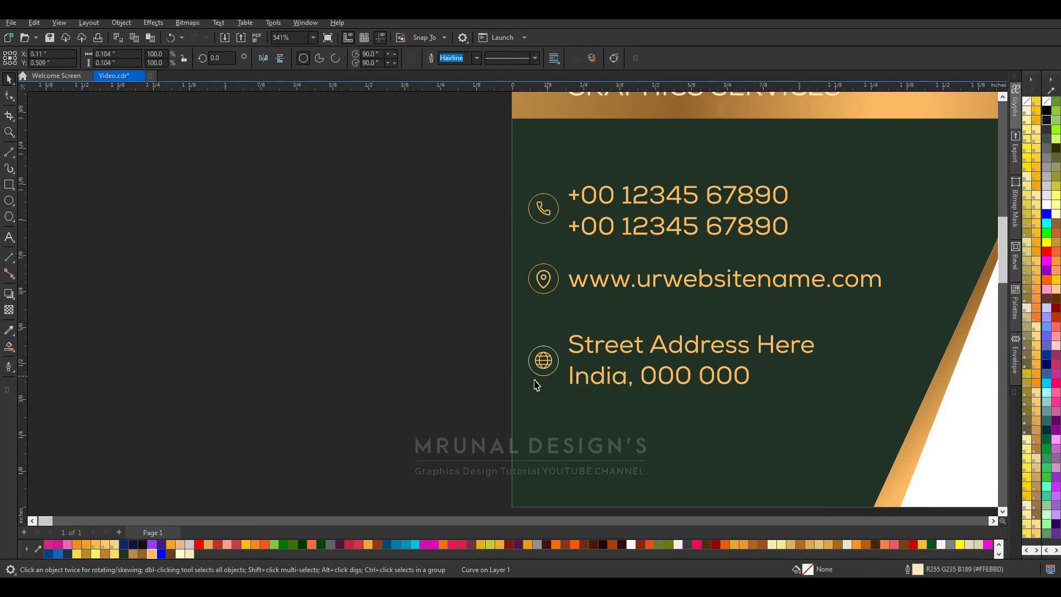
right_click(150, 554)
click(396, 305)
scroll(396, 304, down, 4)
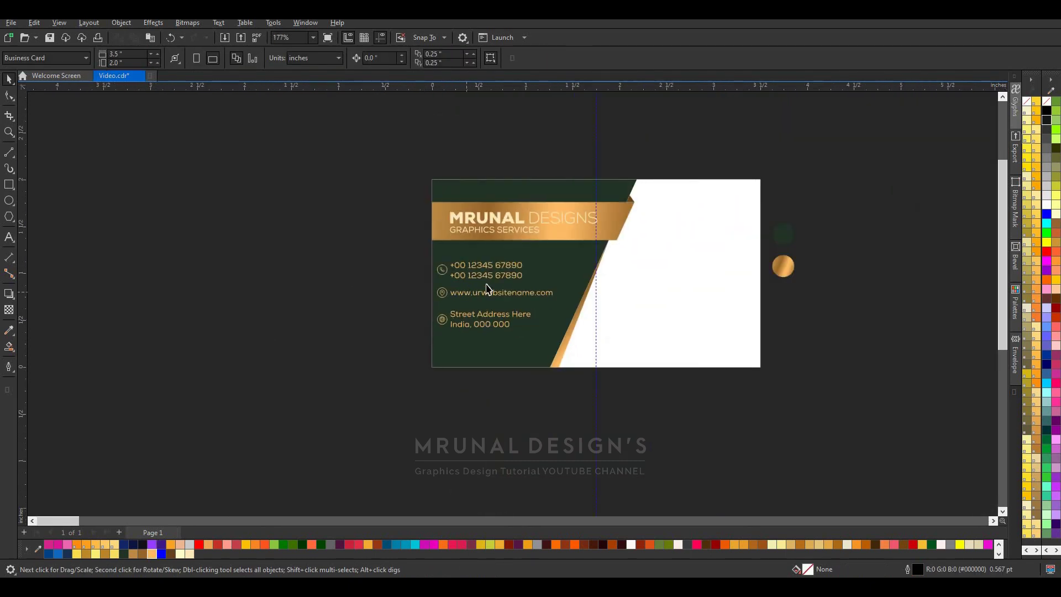
Shift the heading, tagline, contact text and circled icons together slightly to the right, away from the card's edge.
scroll(486, 285, up, 1)
drag(378, 245, 590, 359)
drag(369, 159, 648, 352)
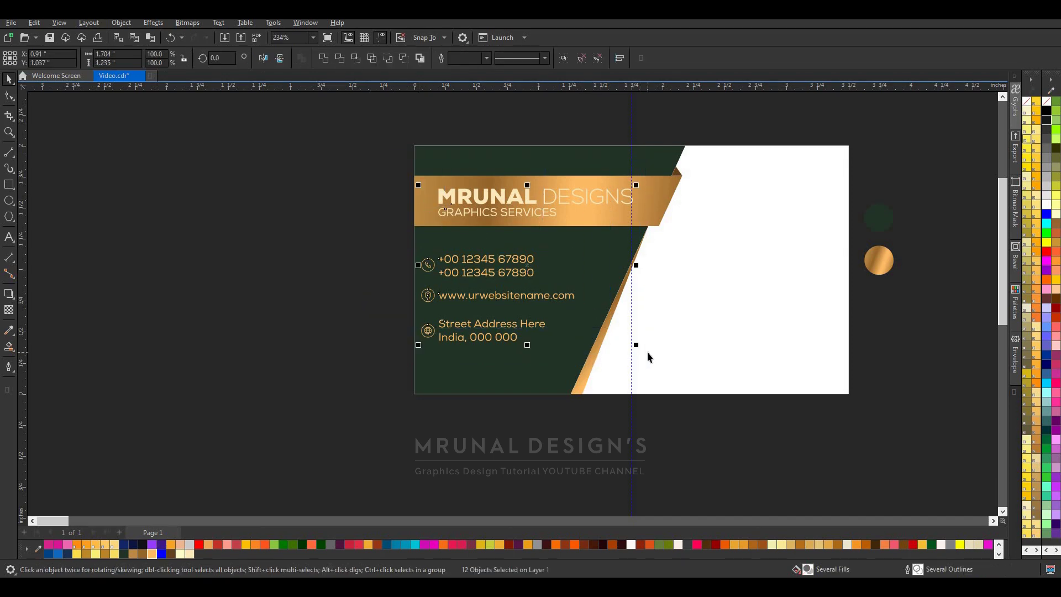
scroll(503, 270, up, 3)
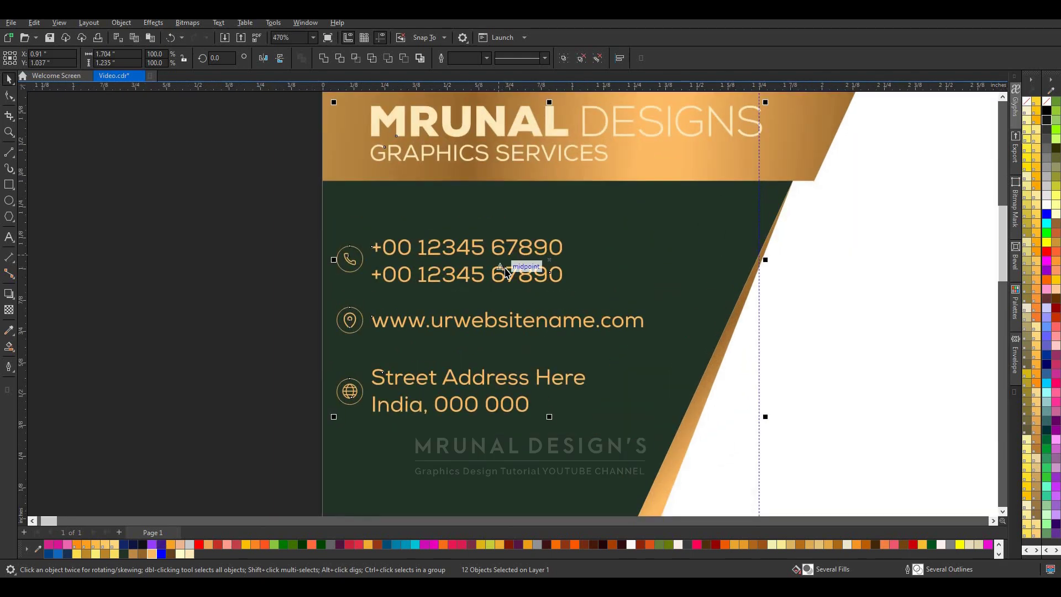
drag(499, 269, 517, 272)
click(315, 269)
scroll(359, 269, down, 2)
scroll(434, 282, down, 1)
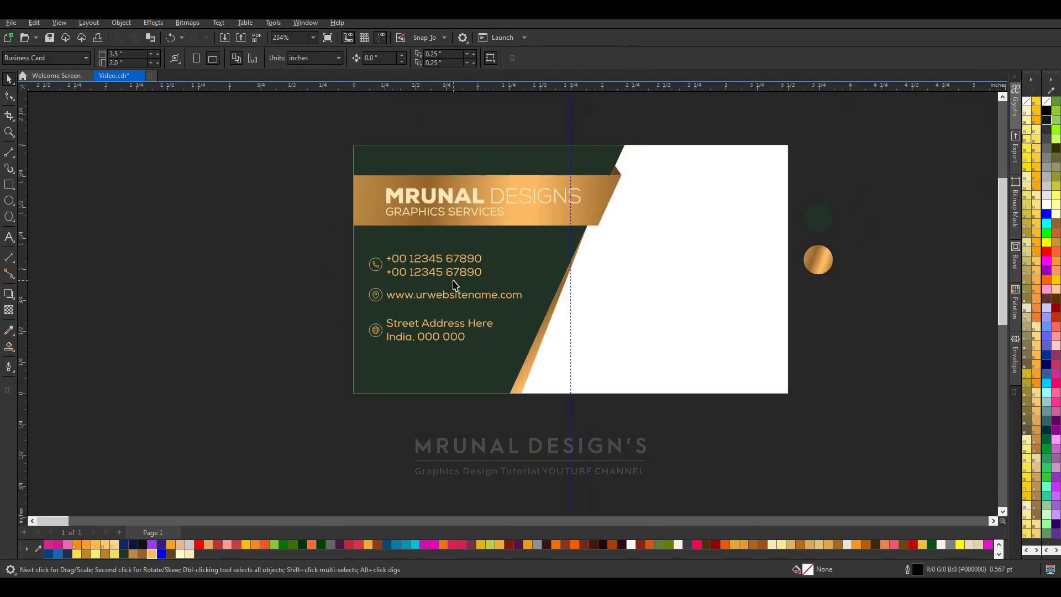
Delete the vertical guideline at the card's center.
click(571, 122)
key(Delete)
scroll(789, 211, up, 1)
scroll(595, 225, down, 3)
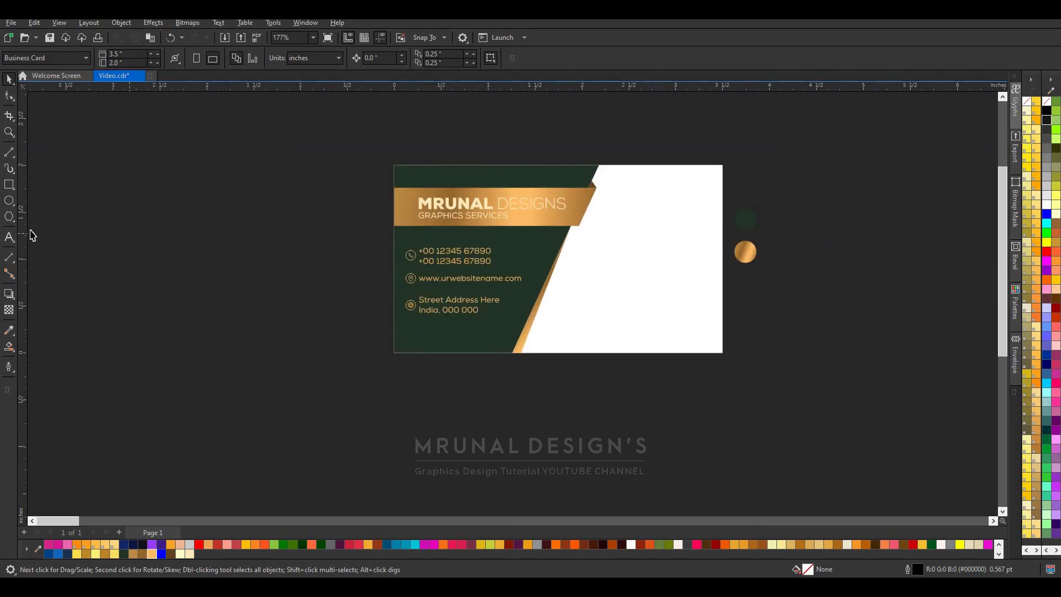
Draw a square about 0.536 inch wide on the white area of the card.
click(8, 186)
drag(622, 221, 671, 270)
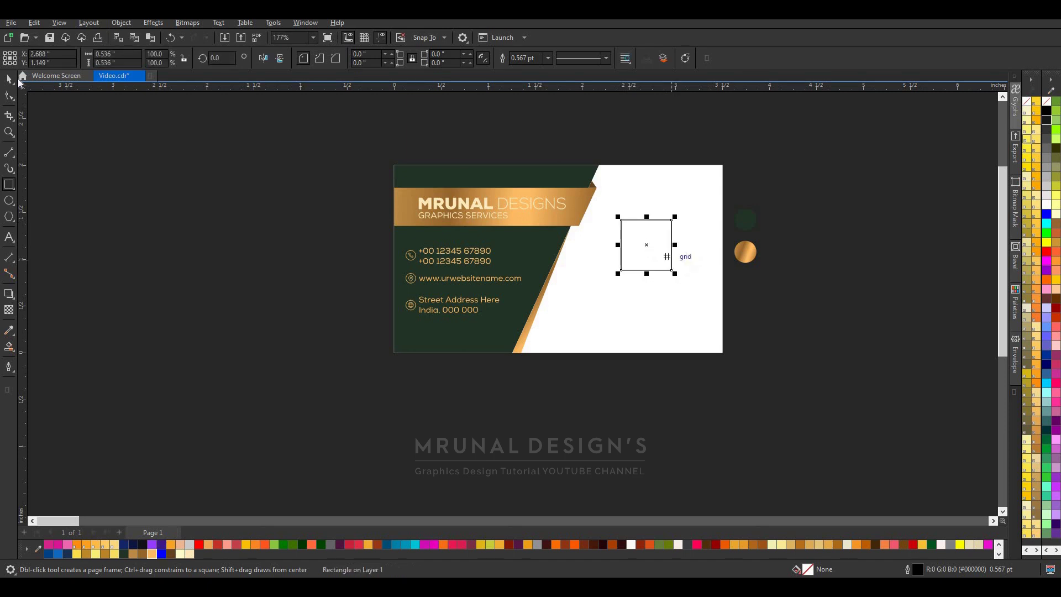
click(9, 80)
Set the square's outline width to 1.5 pt and its line caps to square.
click(11, 370)
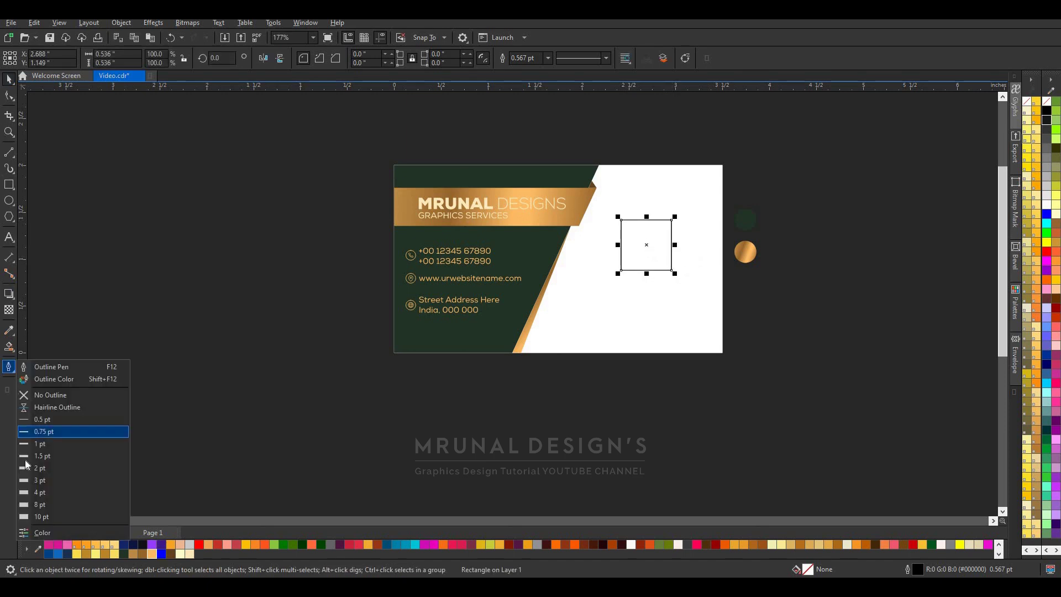
click(34, 453)
click(10, 371)
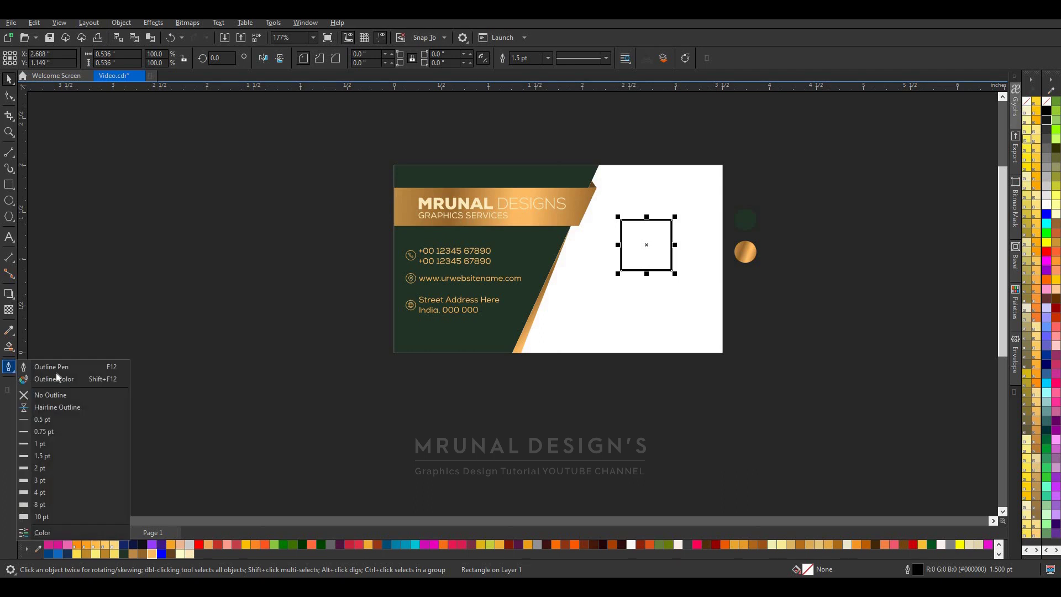
key(F12)
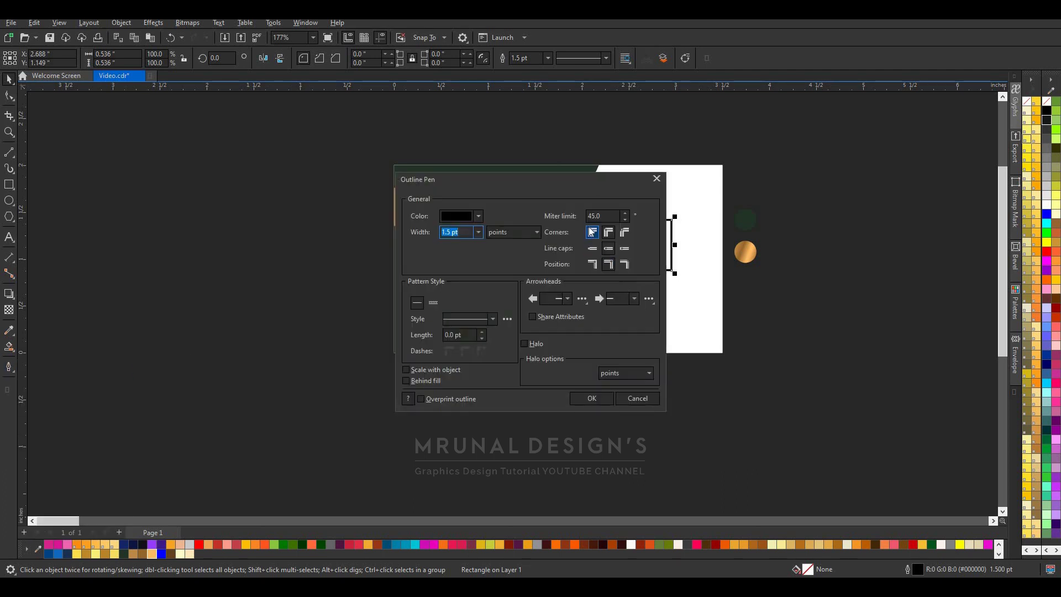
click(592, 247)
click(592, 398)
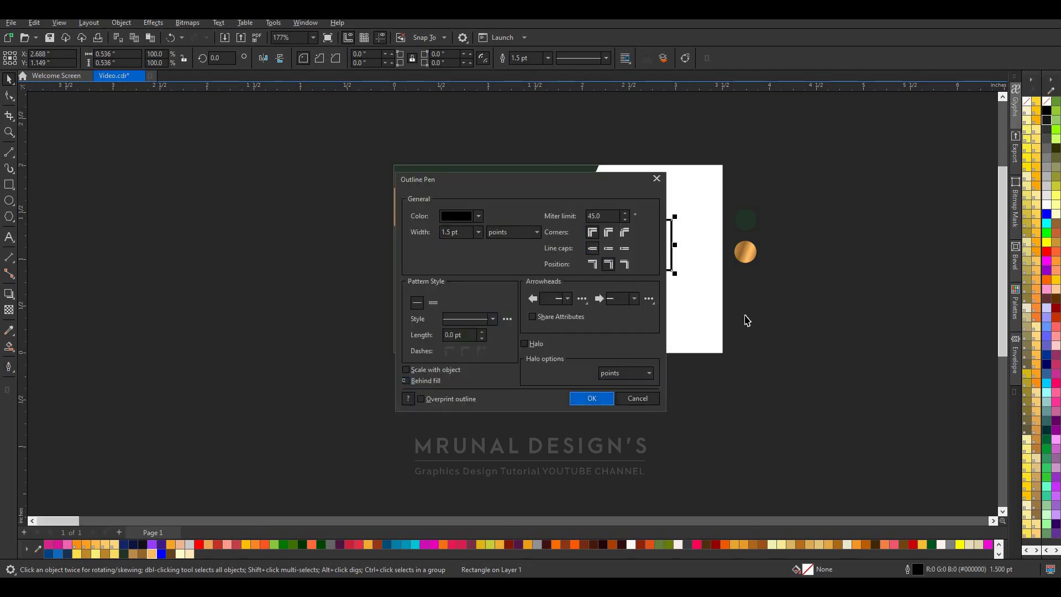
Move the square to about X 2.75, Y 1.028 inches and color its outline dark green #233529.
drag(655, 245, 652, 257)
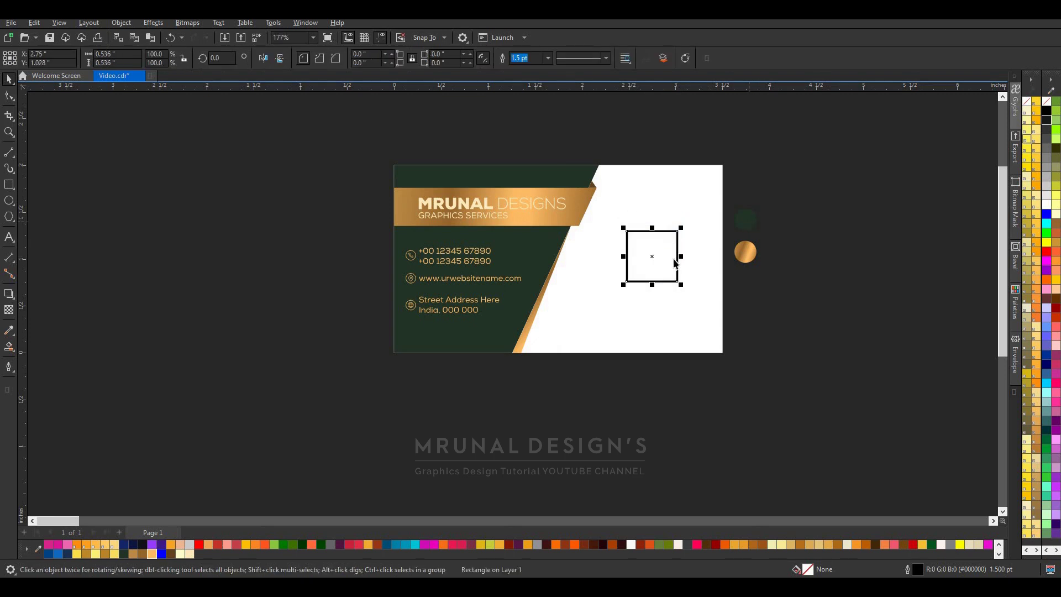
right_click(125, 554)
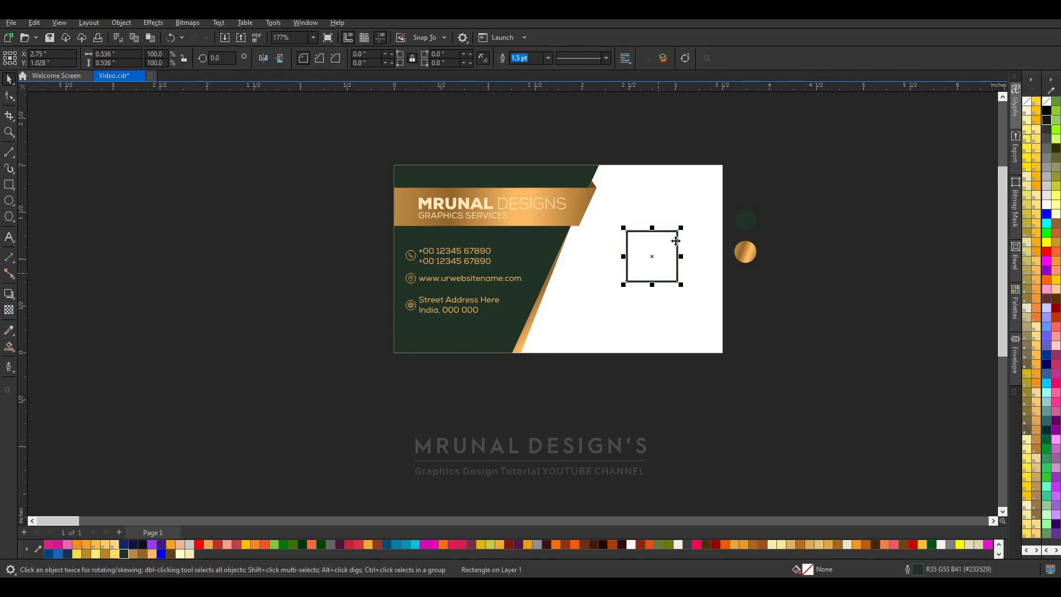
Create a concentric copy of the square scaled to about 0.222 inch and fill it with dark green #233529.
scroll(676, 241, up, 2)
drag(684, 220, 668, 246)
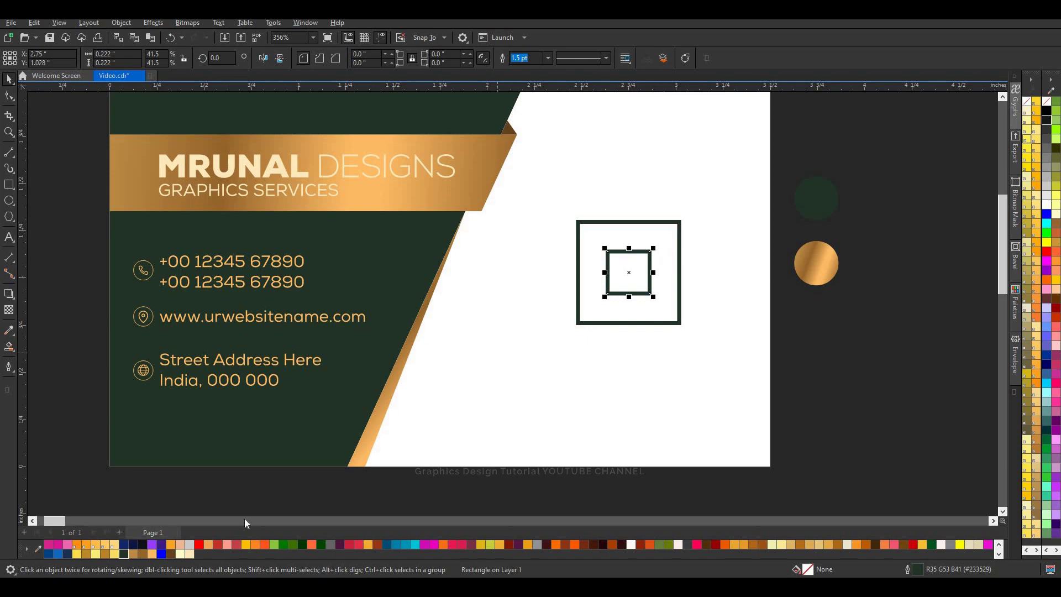
click(121, 554)
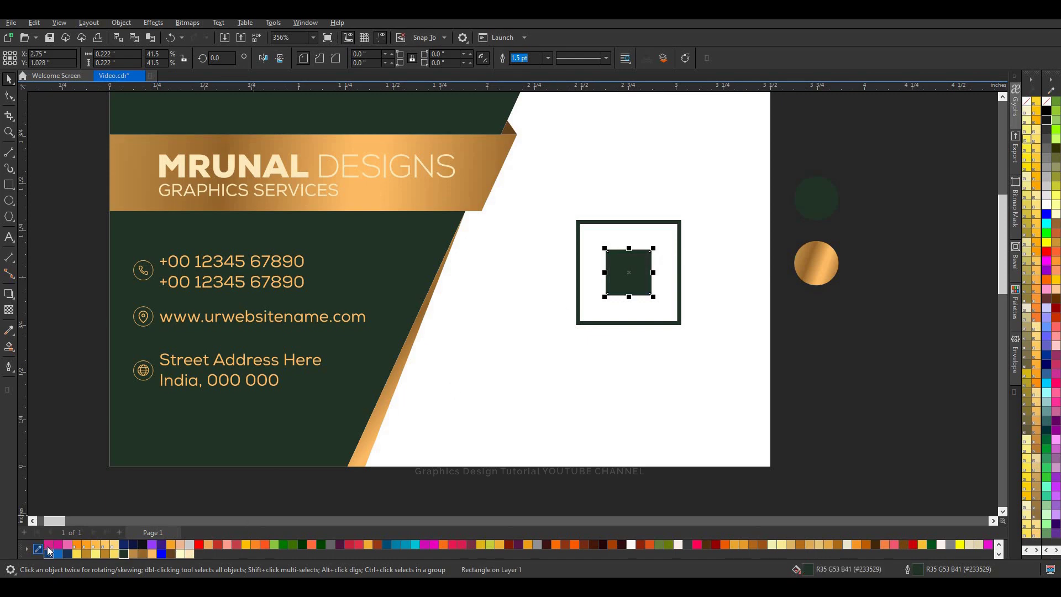
Group the outer and inner emblem squares and rotate the group by 45 degrees.
key(Escape)
scroll(713, 244, down, 2)
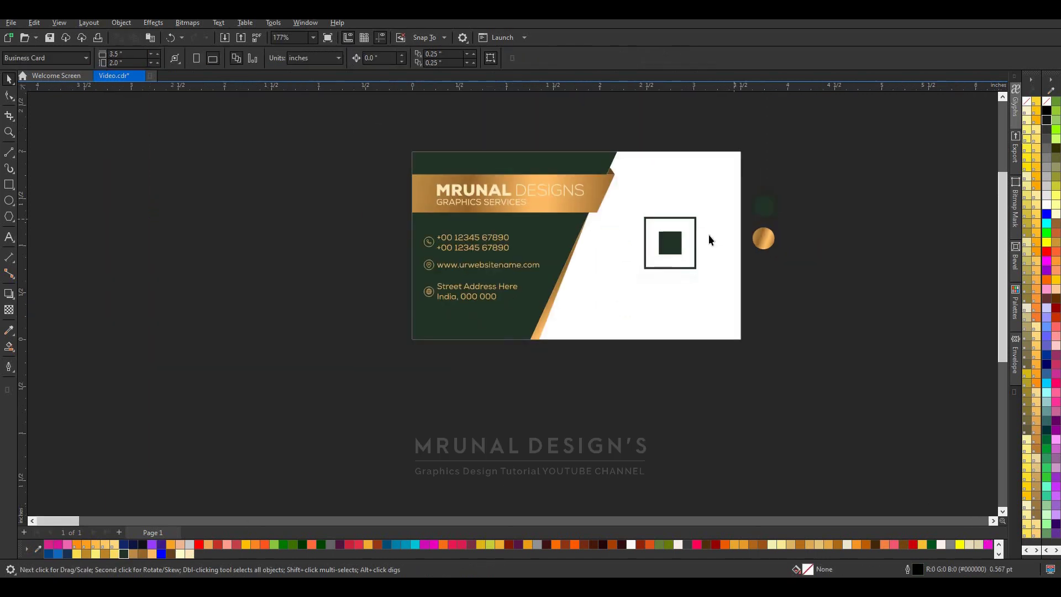
scroll(710, 257, up, 1)
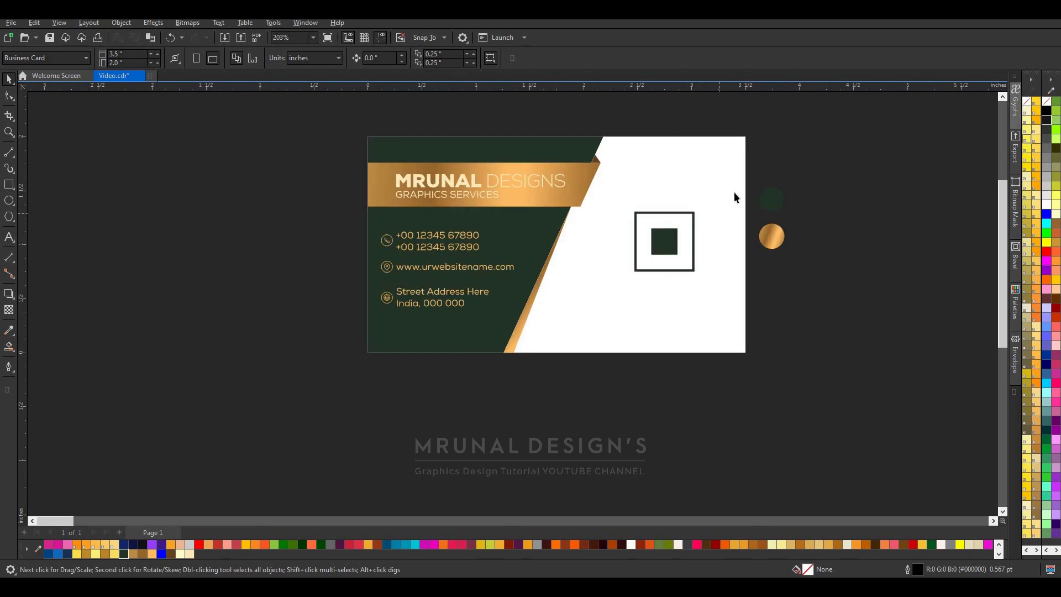
drag(752, 187, 616, 289)
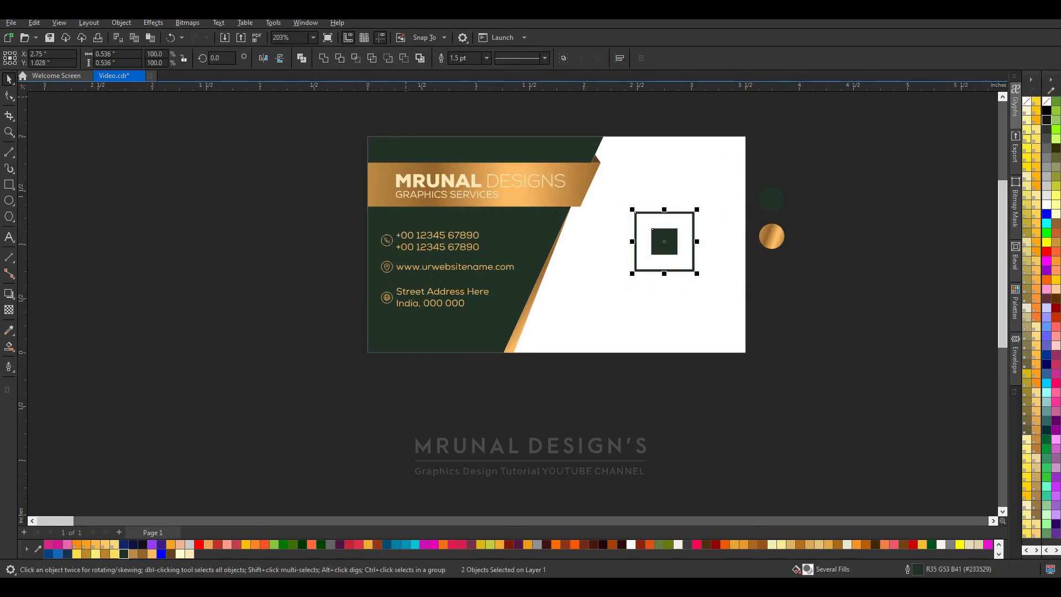
click(122, 22)
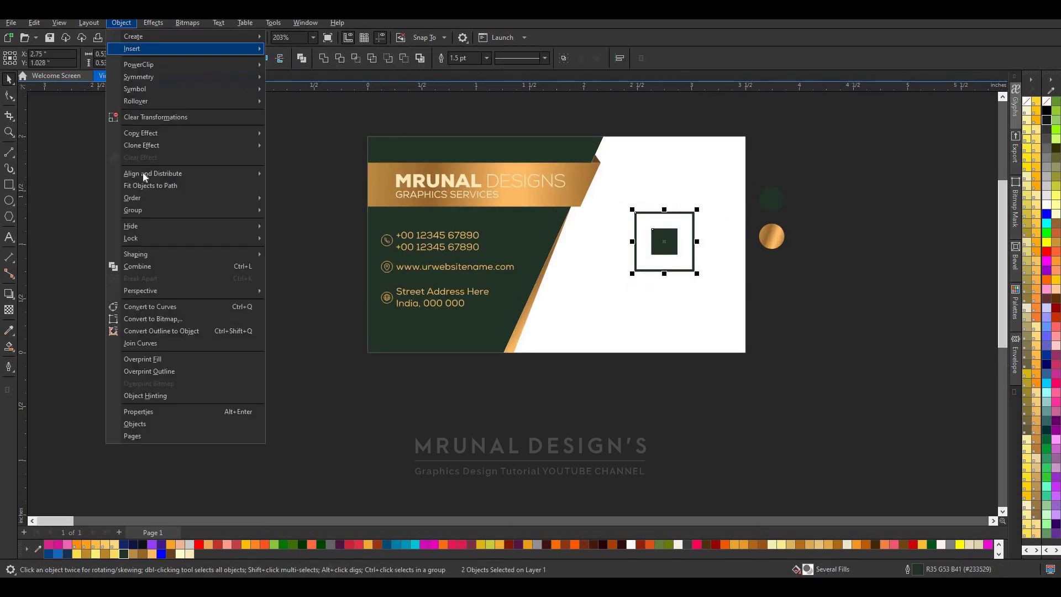
mouse_move(146, 215)
click(339, 216)
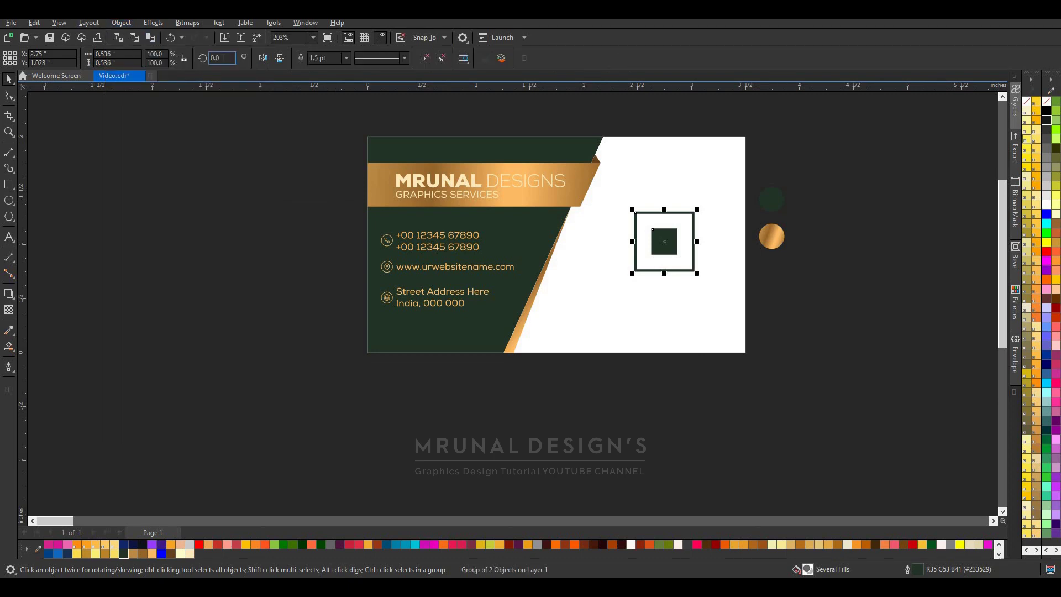
key(BackSpace)
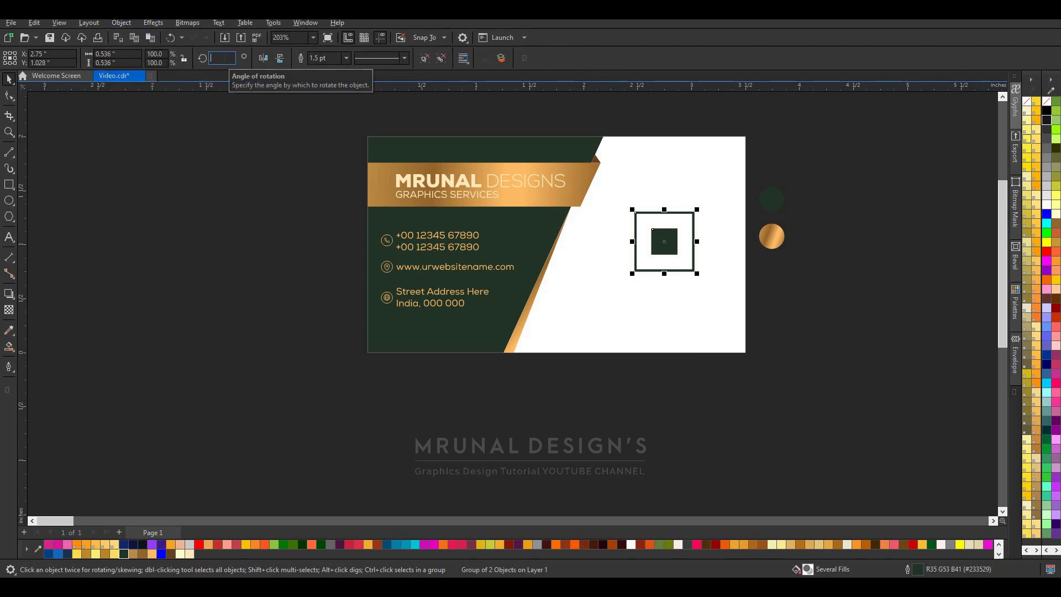
key(Return)
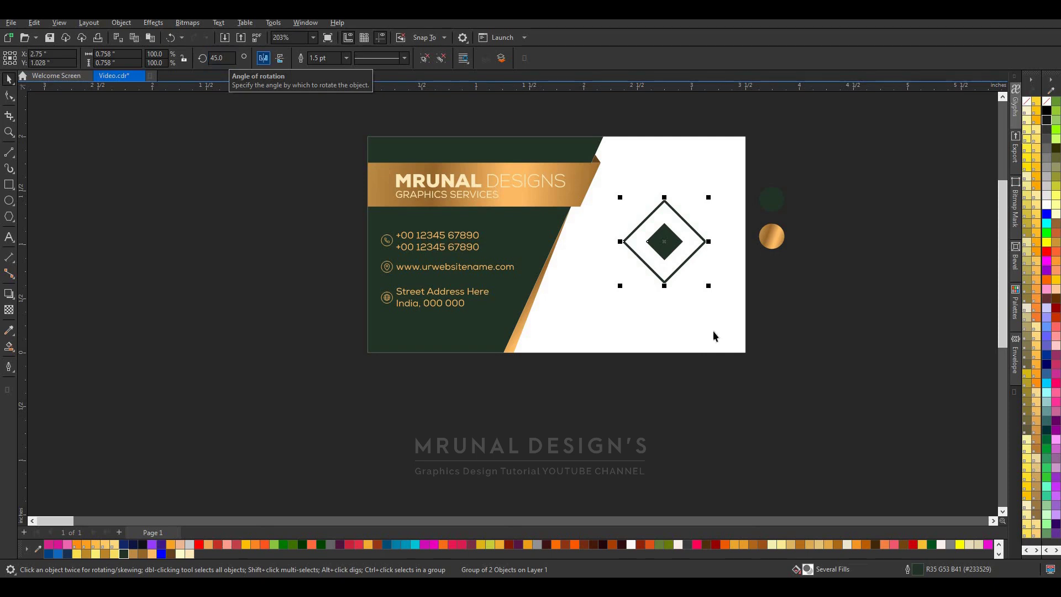
Scale the rotated emblem down to about 0.509 inch wide.
mouse_move(708, 286)
mouse_down()
mouse_move(706, 301)
mouse_move(696, 298)
mouse_up()
click(785, 290)
scroll(706, 243, up, 1)
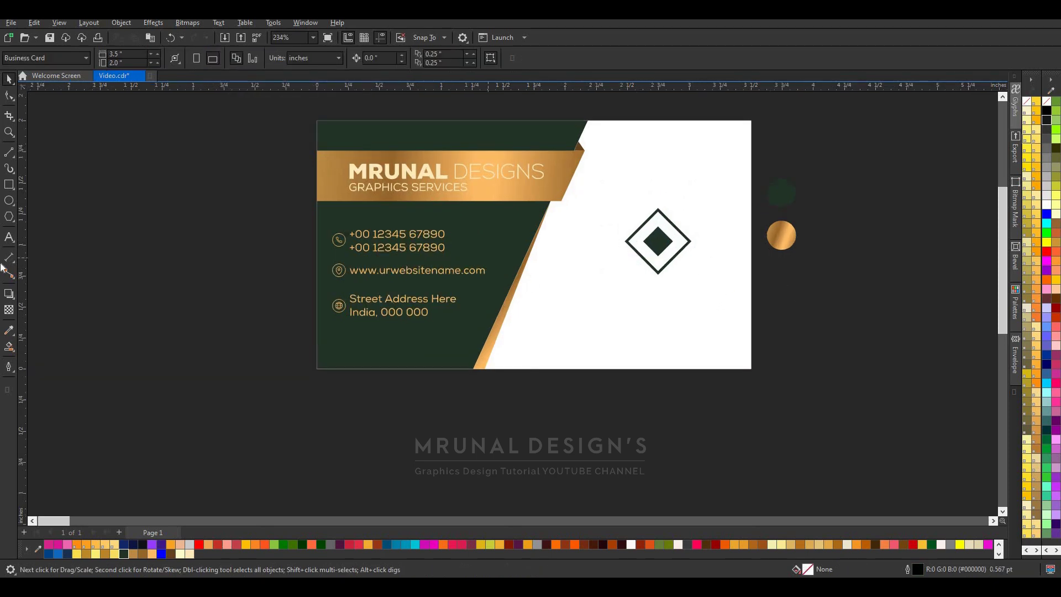
Add the text "LOGO" in dark green, match it to the diamond emblem's width, and arrange it directly below the emblem on the white area.
click(9, 239)
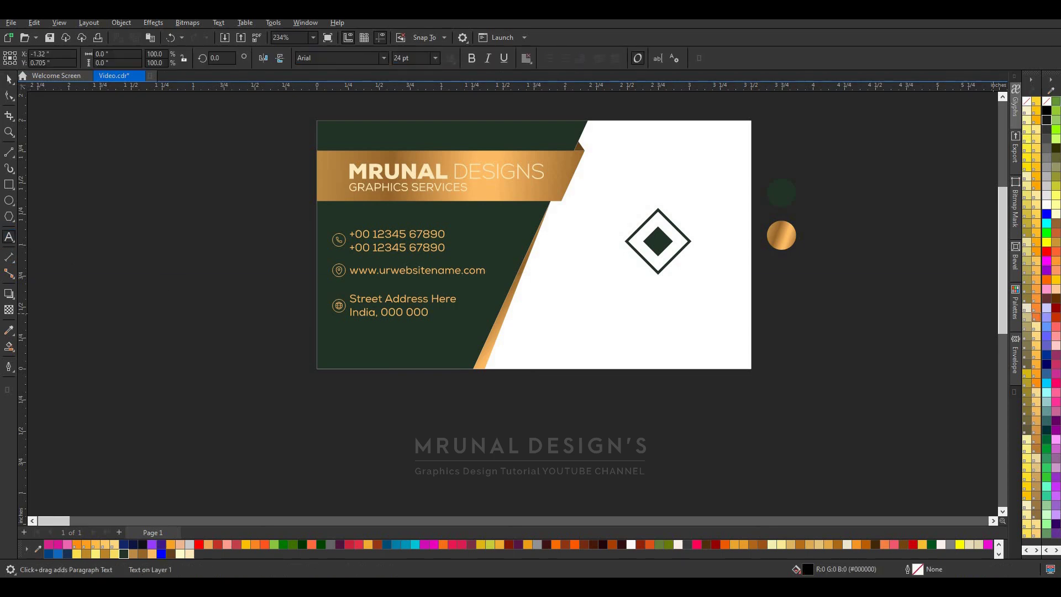
text(LOGO)
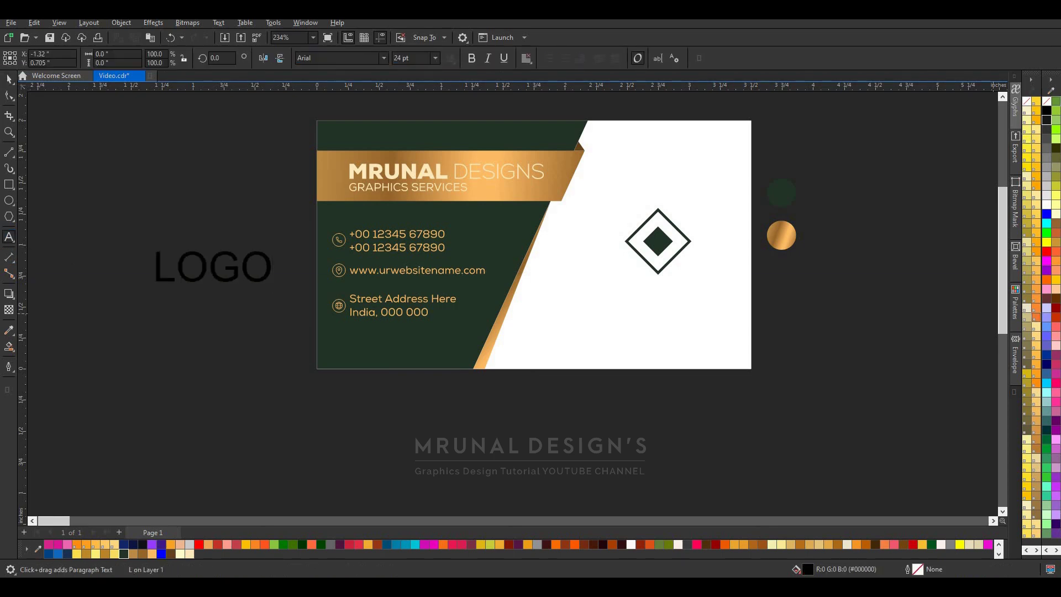
click(8, 82)
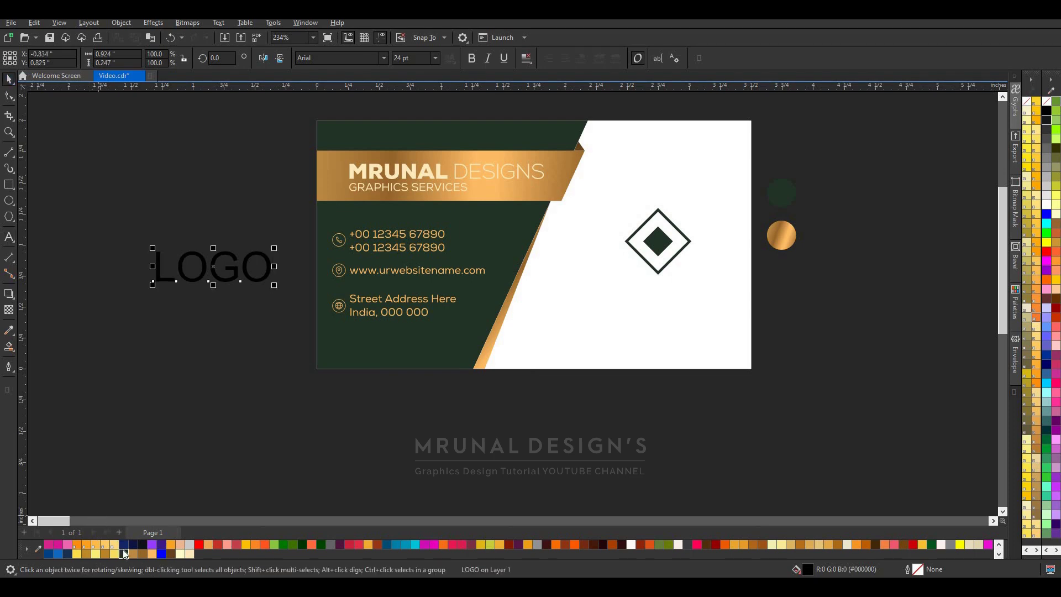
drag(210, 271, 659, 288)
drag(761, 198, 576, 323)
drag(658, 242, 661, 242)
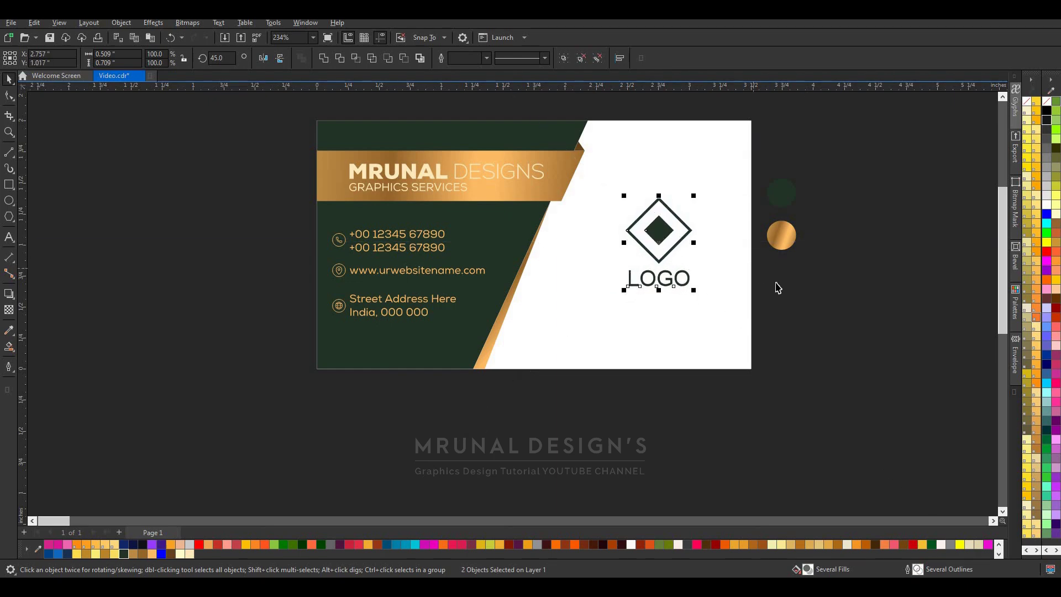
Fill the emblem's inner diamond with the gold gradient of the sample circle and remove its outline.
click(644, 221)
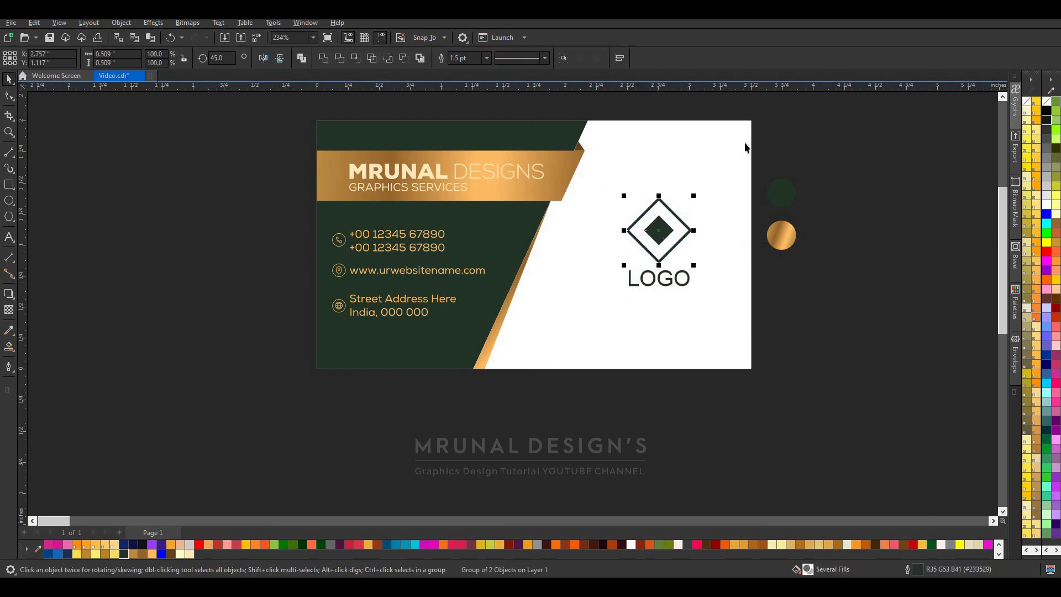
click(788, 238)
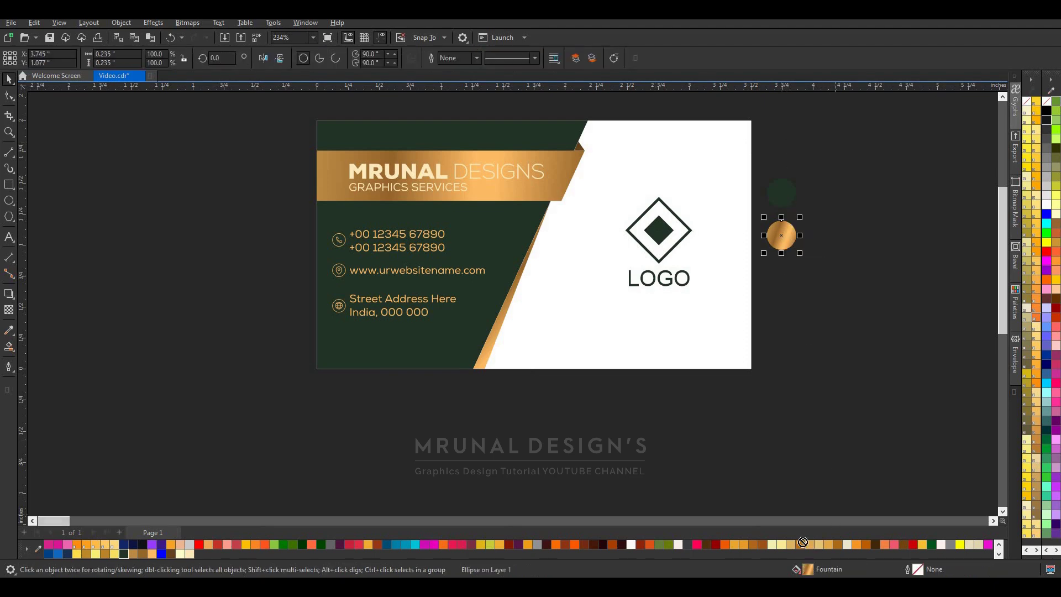
drag(668, 248, 660, 236)
click(817, 316)
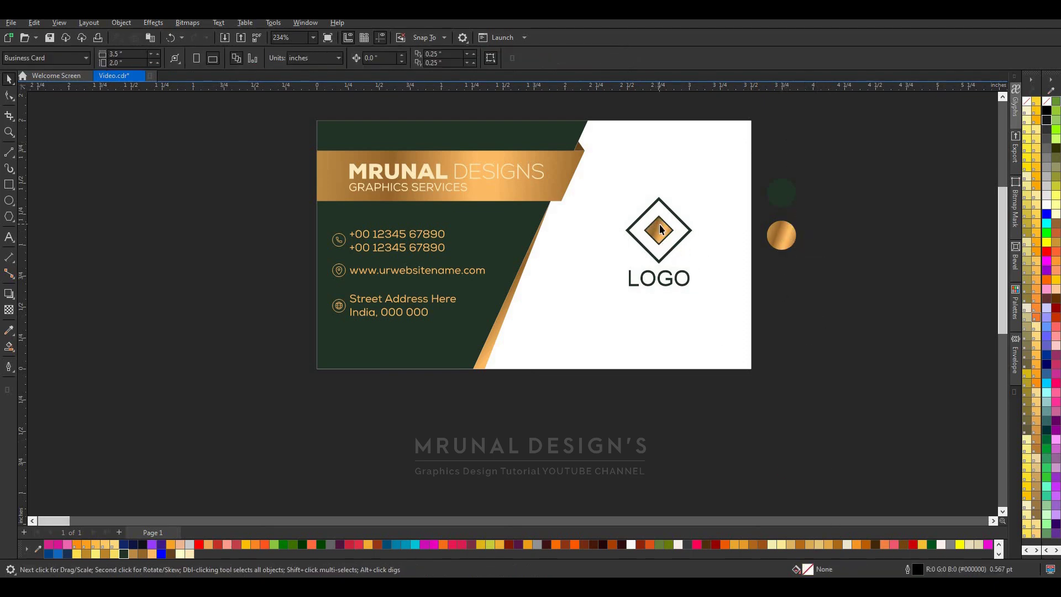
click(659, 224)
click(999, 544)
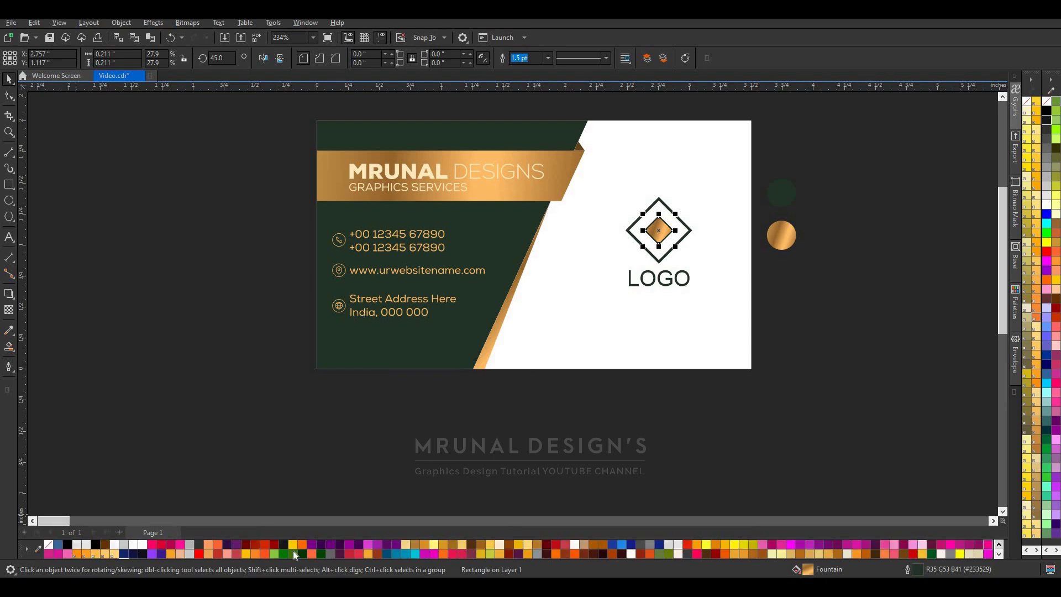
click(75, 415)
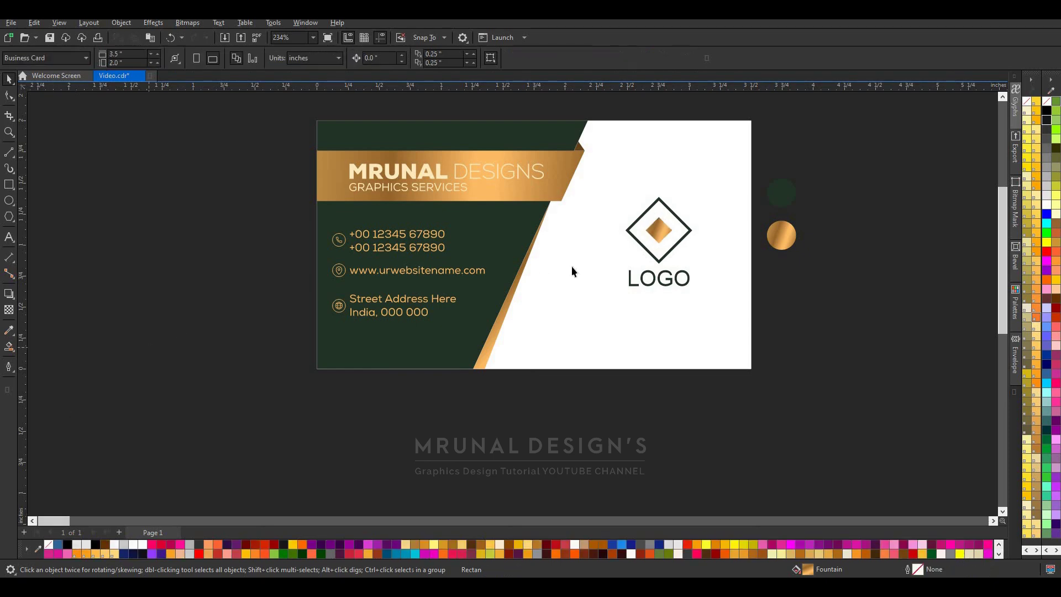
Delete the green and gold sample circles beside the card.
scroll(638, 227, down, 2)
scroll(717, 235, up, 3)
drag(797, 168, 708, 326)
key(Delete)
scroll(602, 249, down, 1)
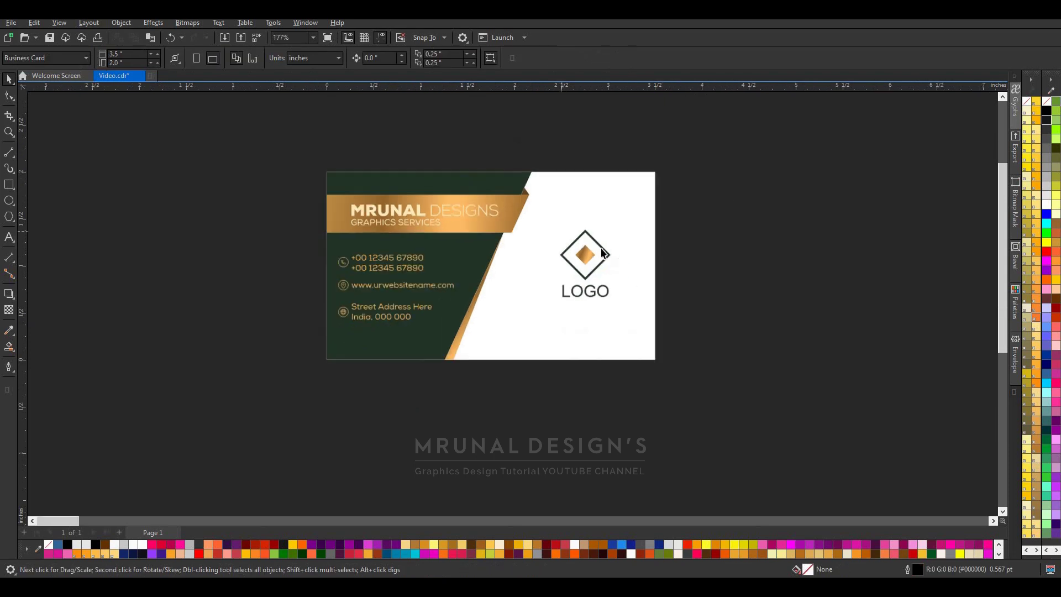
Apply the company name band's gold gradient to the emblem's outer diamond frame.
scroll(452, 223, up, 1)
click(452, 222)
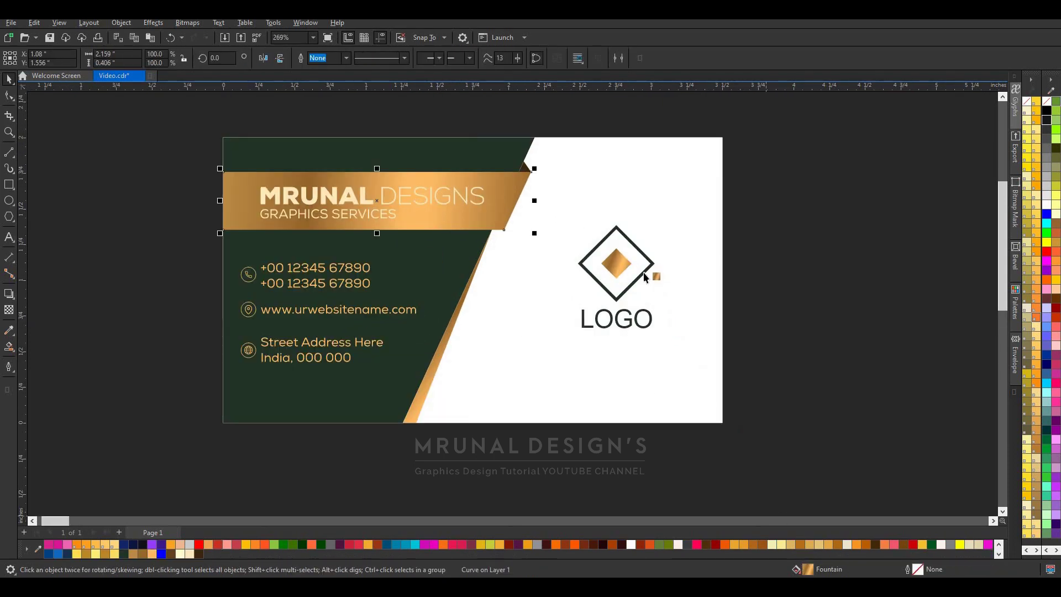
key(Escape)
scroll(661, 325, down, 2)
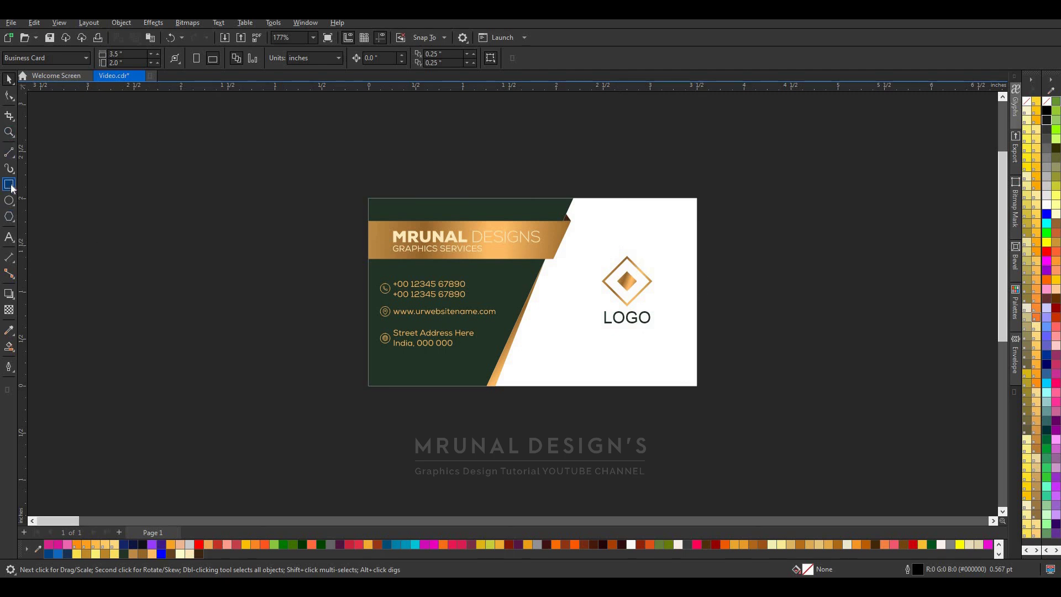
Draw a slanted line about 0.913 by 2 inches parallel to the panel edge and move it to about X 3.355, Y 0.625 inches.
click(10, 152)
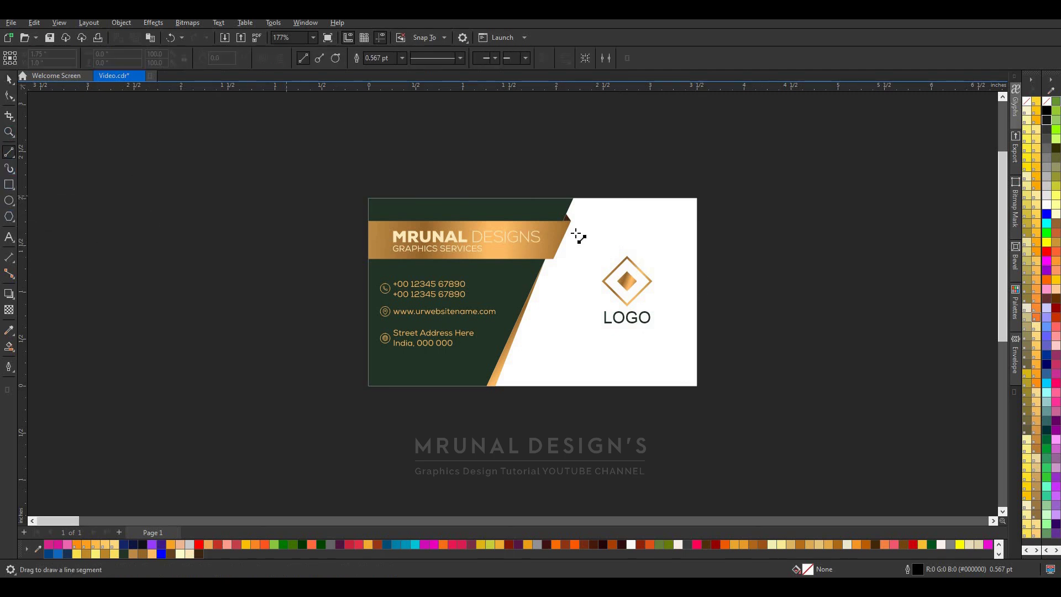
drag(562, 304, 509, 386)
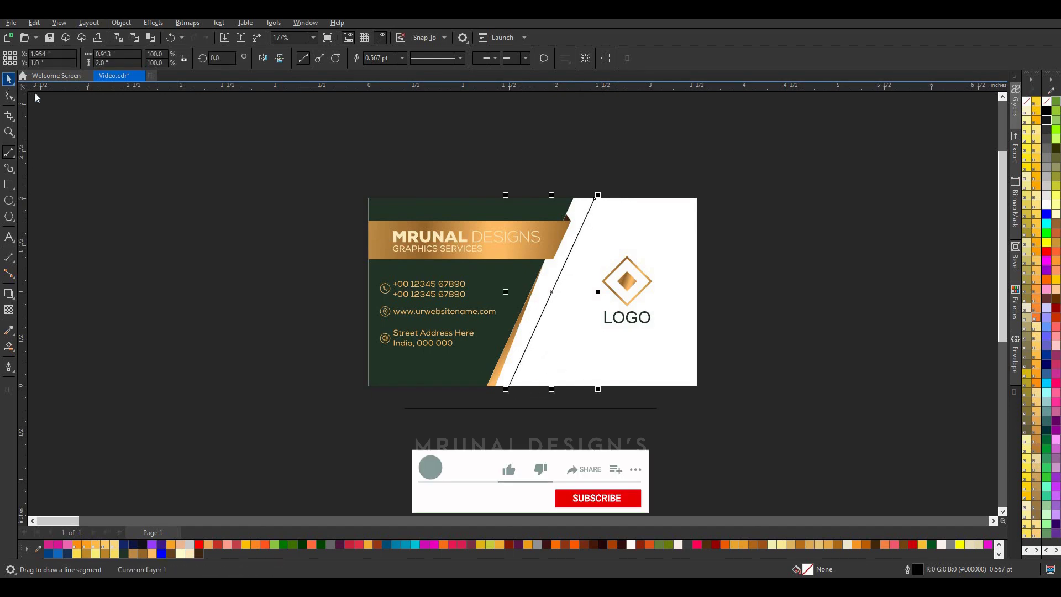
key(space)
drag(549, 294, 685, 325)
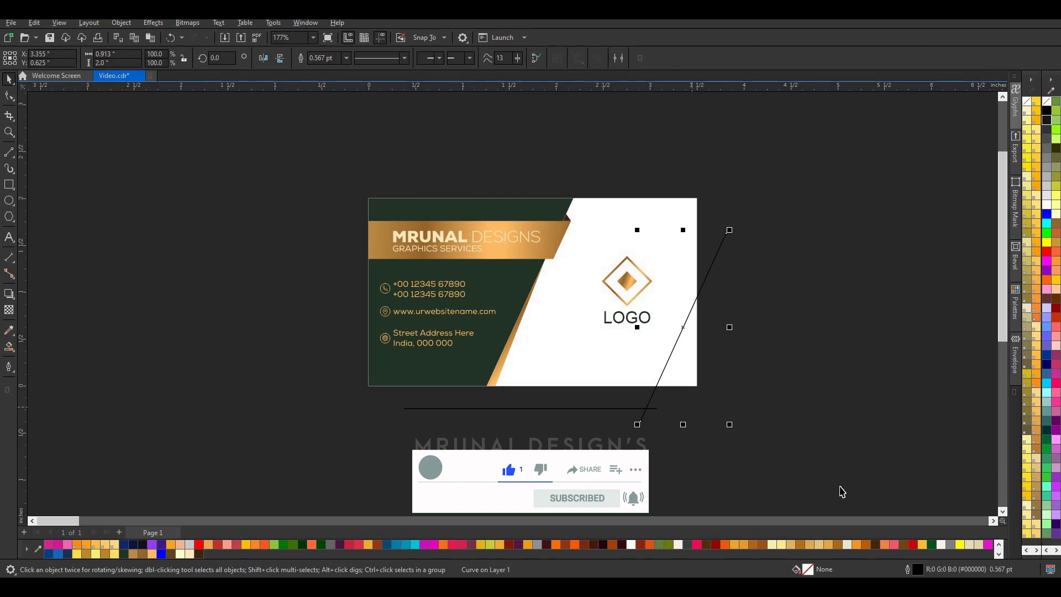
Create a Smart Fill shape in the card corner cut off by the slanted line and delete the line.
click(15, 354)
click(50, 360)
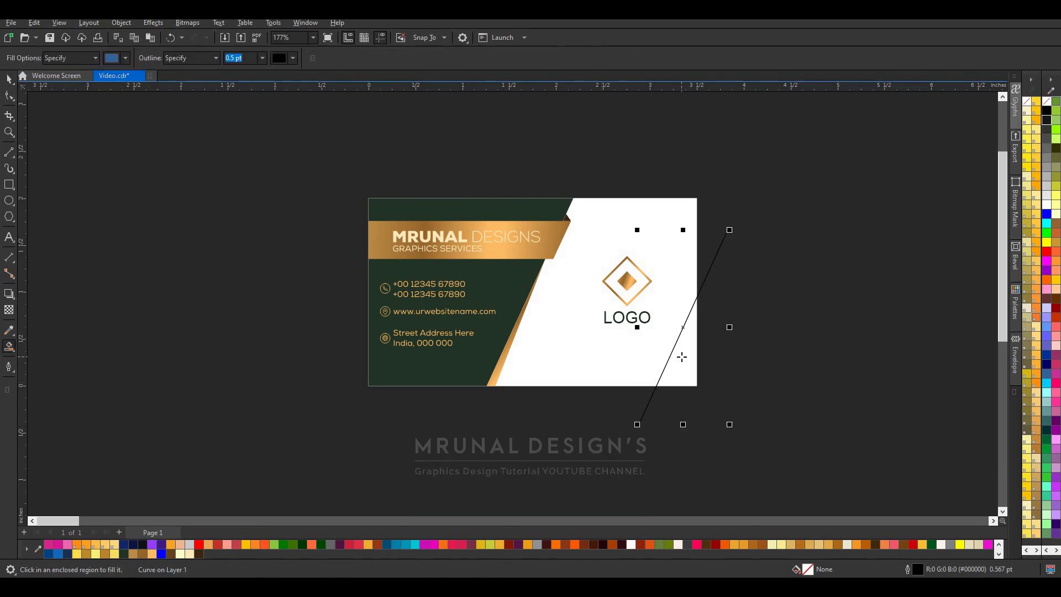
click(680, 355)
click(9, 79)
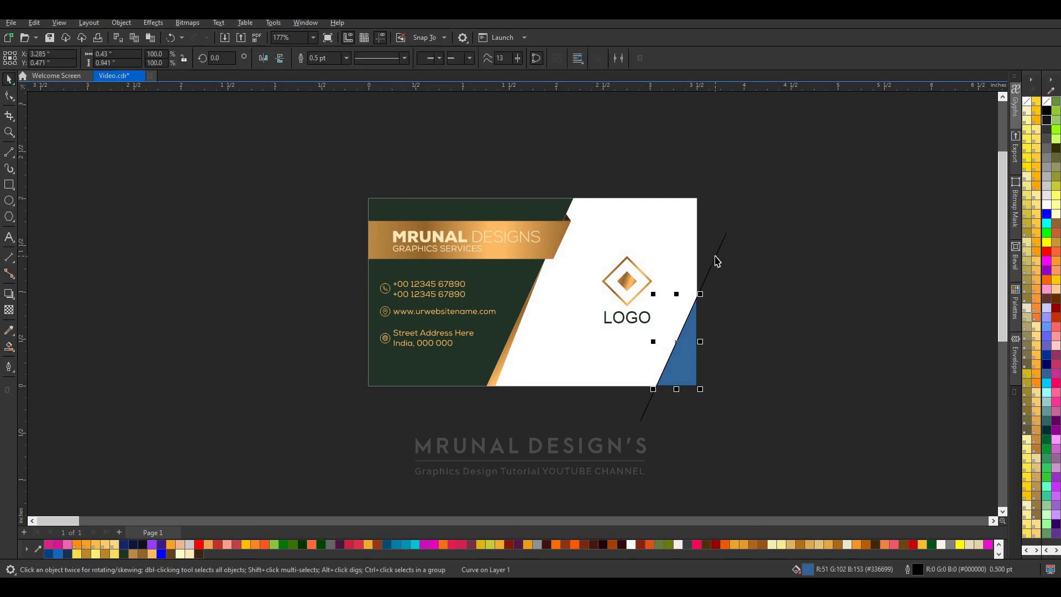
click(717, 256)
key(Delete)
Fill the corner triangle with dark green #233529 and remove its outline.
click(685, 363)
click(128, 555)
scroll(577, 547, up, 1)
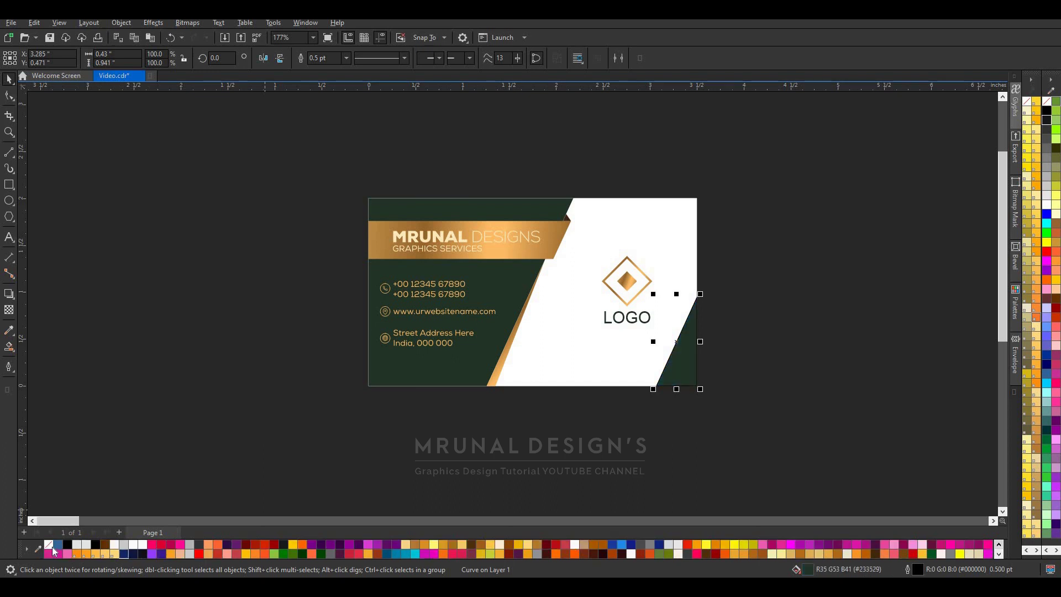
key(Escape)
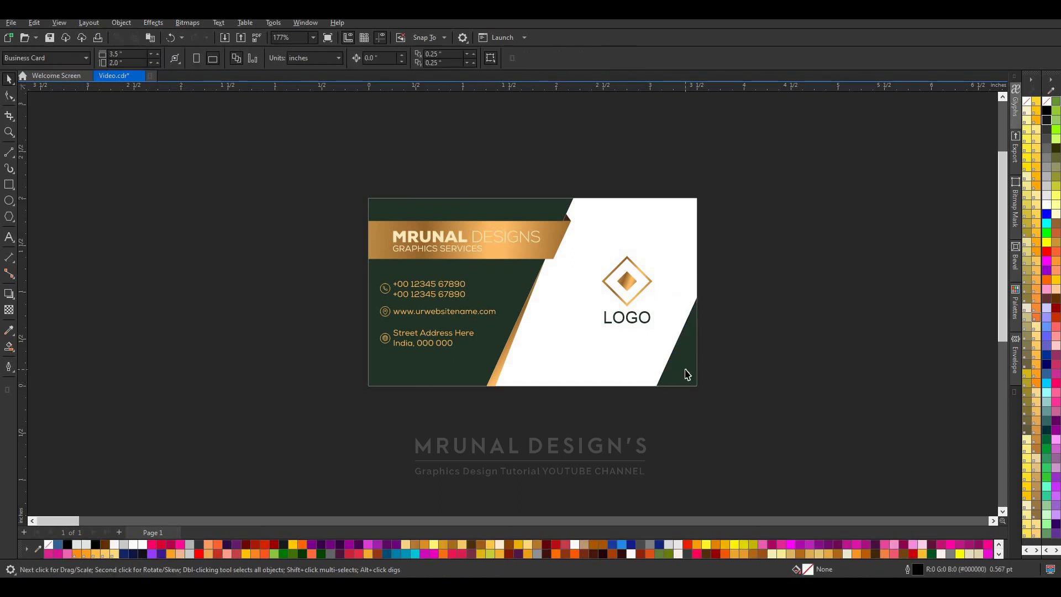
scroll(687, 375, up, 1)
scroll(713, 361, down, 2)
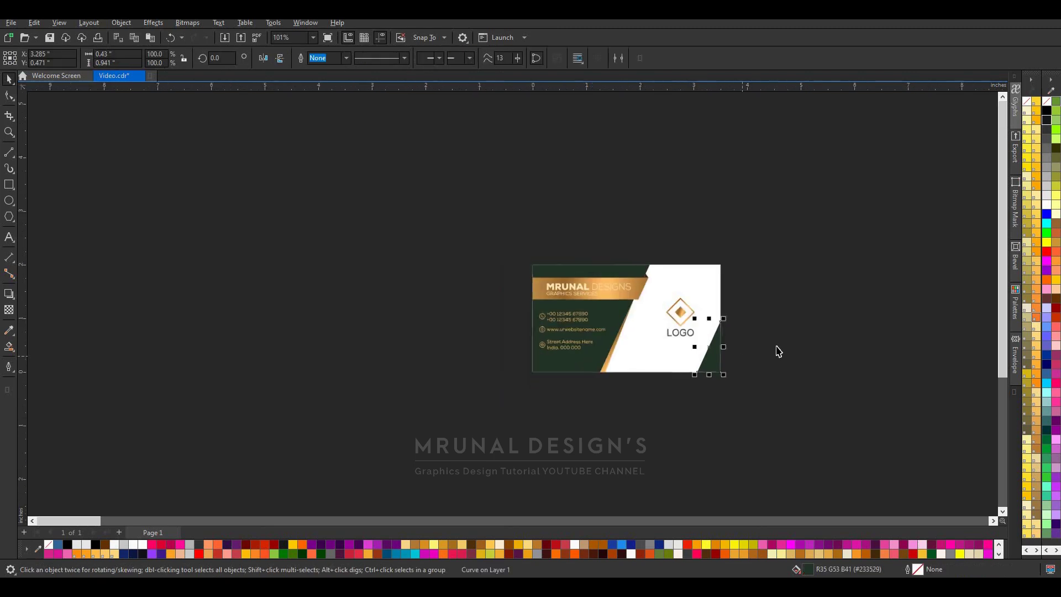
scroll(721, 348, up, 2)
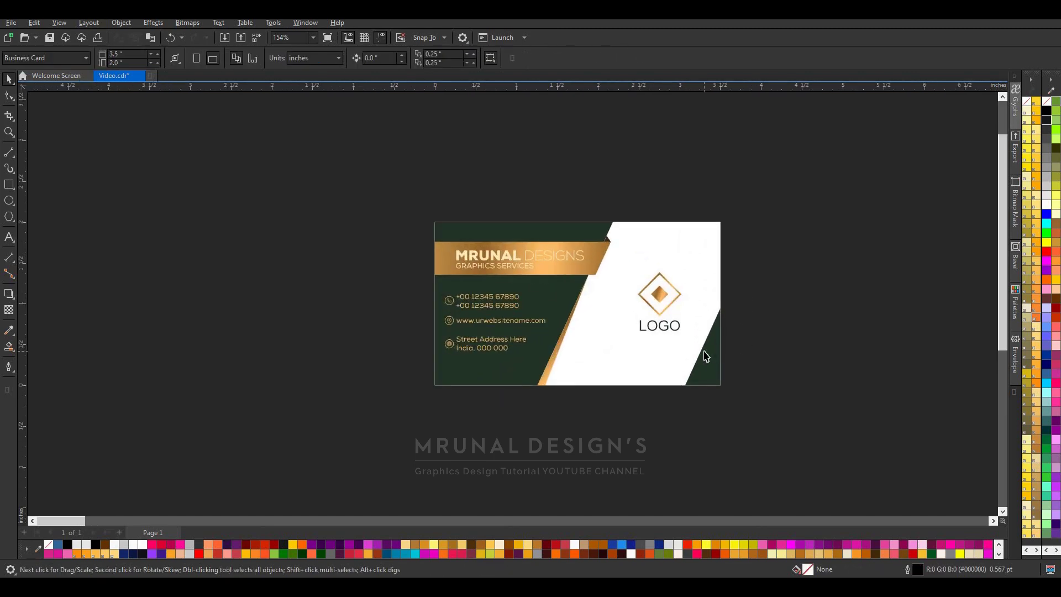
Draw a line about 0.43 by 1.117 inches from the green triangle's bottom node to the card's right edge, just above the triangle.
scroll(732, 336, up, 1)
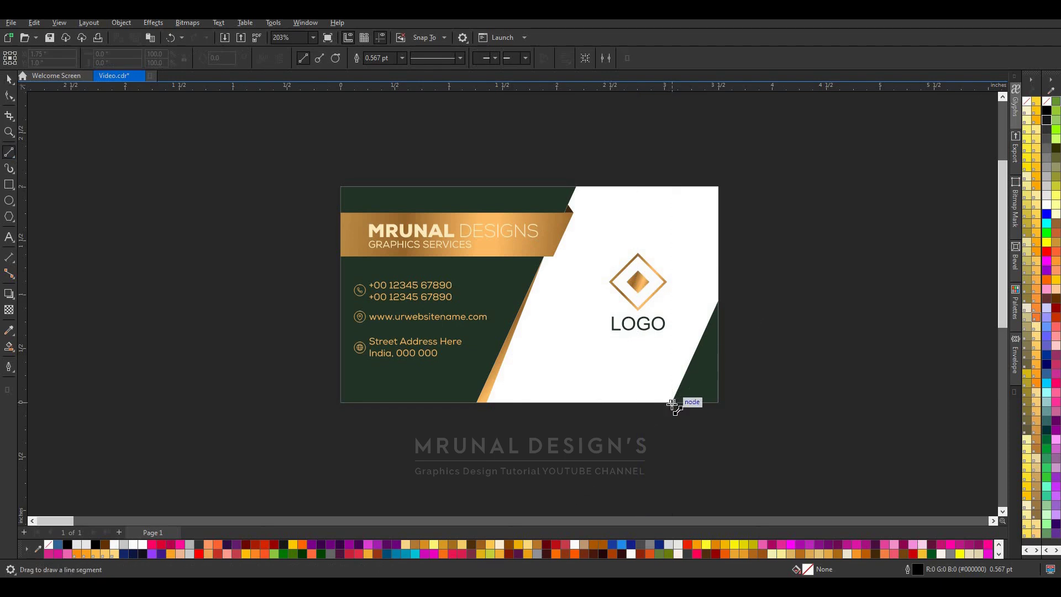
drag(674, 401, 689, 342)
drag(713, 293, 719, 281)
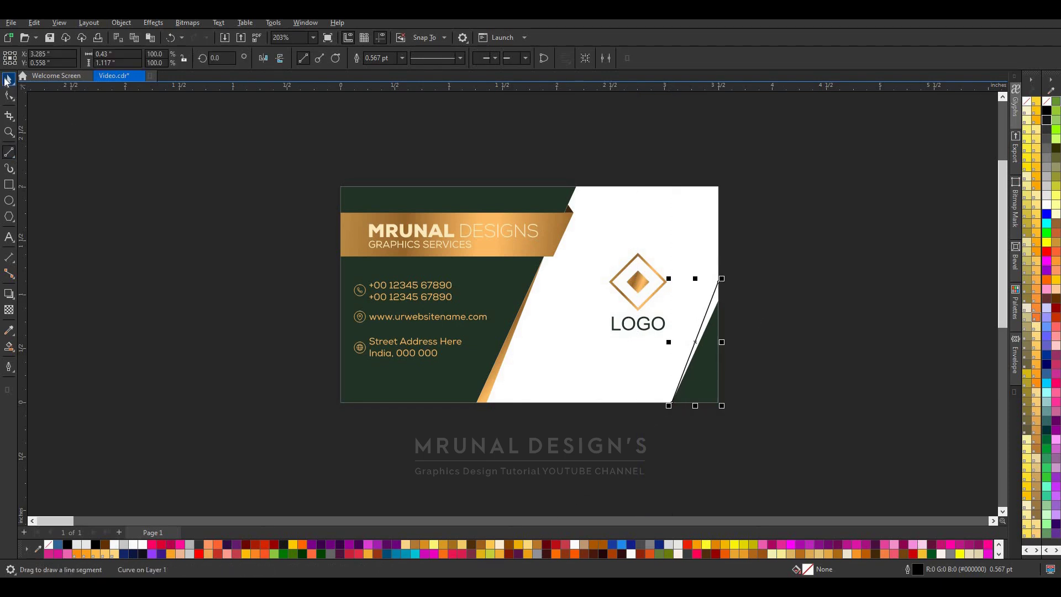
click(9, 80)
Create a Smart Fill shape in the narrow gap between the new line and the green triangle and clear its outline.
click(9, 346)
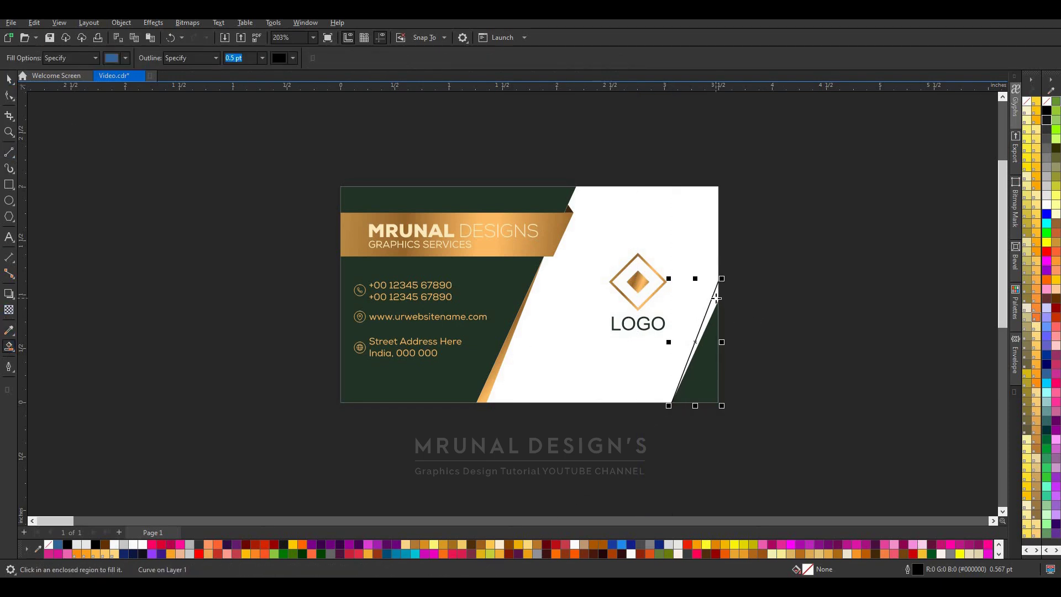
click(716, 299)
click(9, 80)
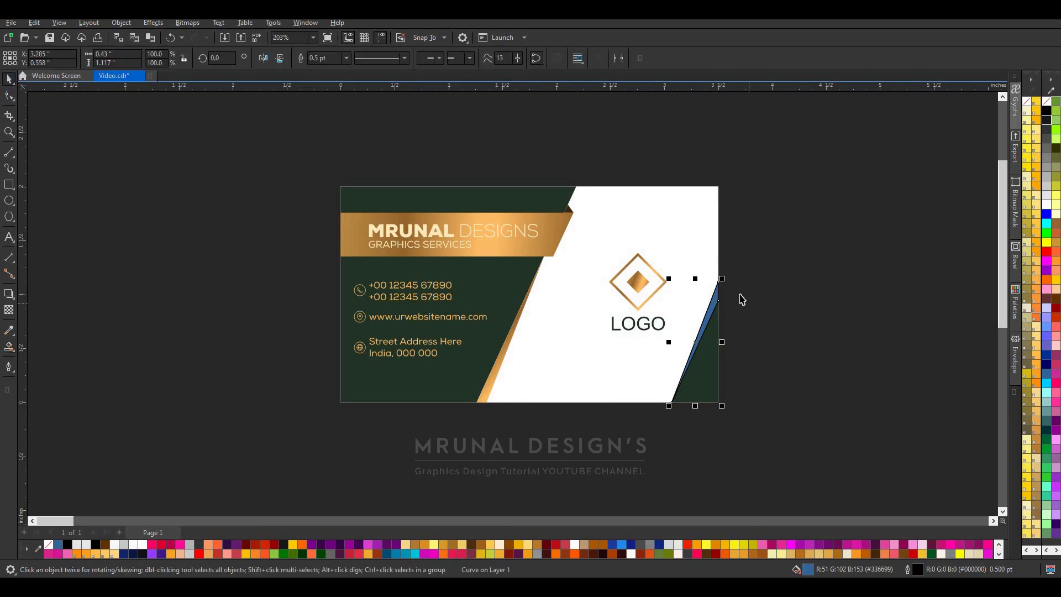
click(741, 299)
Apply the inner diamond's gold gradient to the narrow sliver along the green corner triangle.
scroll(720, 289, up, 2)
click(638, 260)
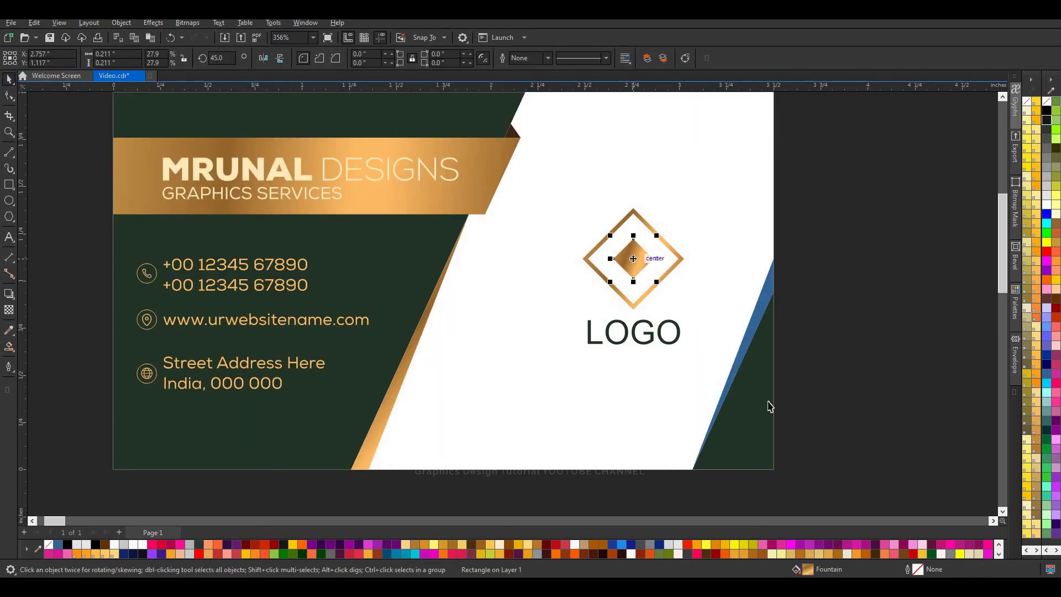
drag(762, 385, 751, 322)
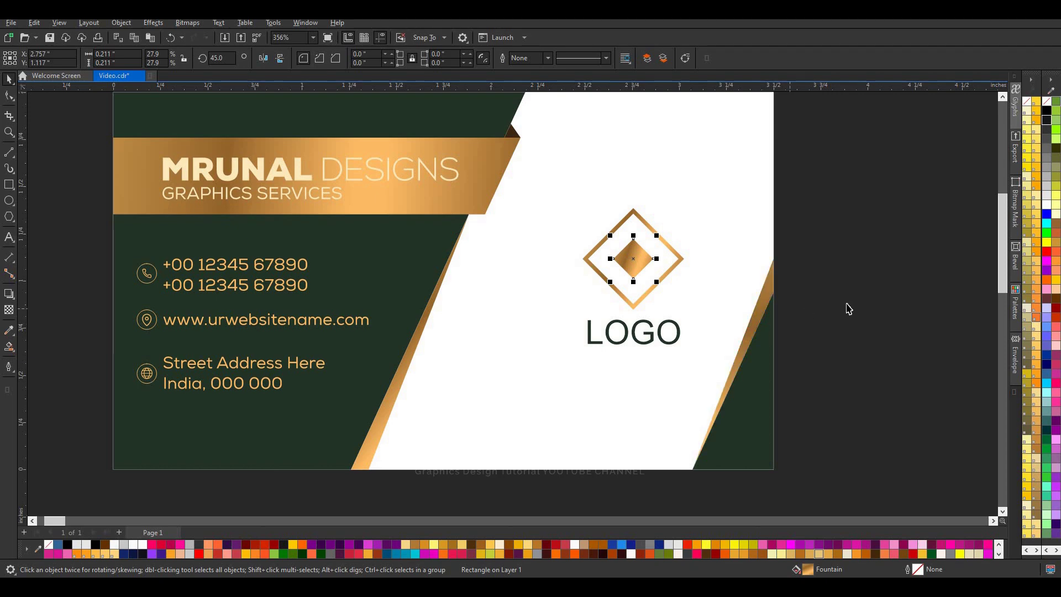
Lower both right-edge nodes of the gold sliver along the green corner triangle so that the accent starts further down the card's edge.
click(843, 306)
scroll(779, 339, down, 4)
scroll(806, 330, up, 1)
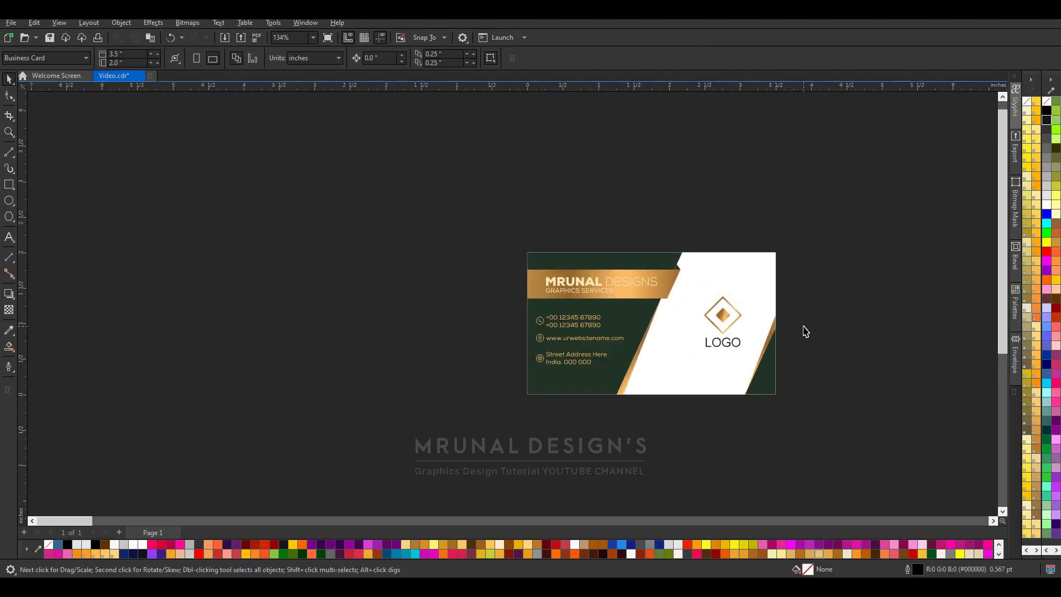
scroll(783, 360, up, 2)
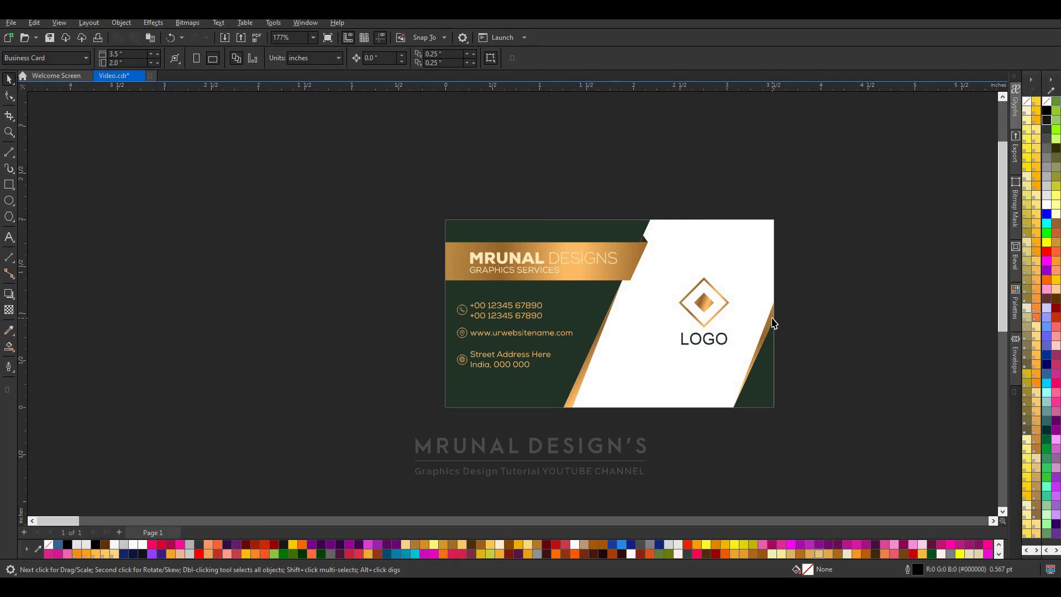
click(772, 323)
scroll(774, 323, up, 4)
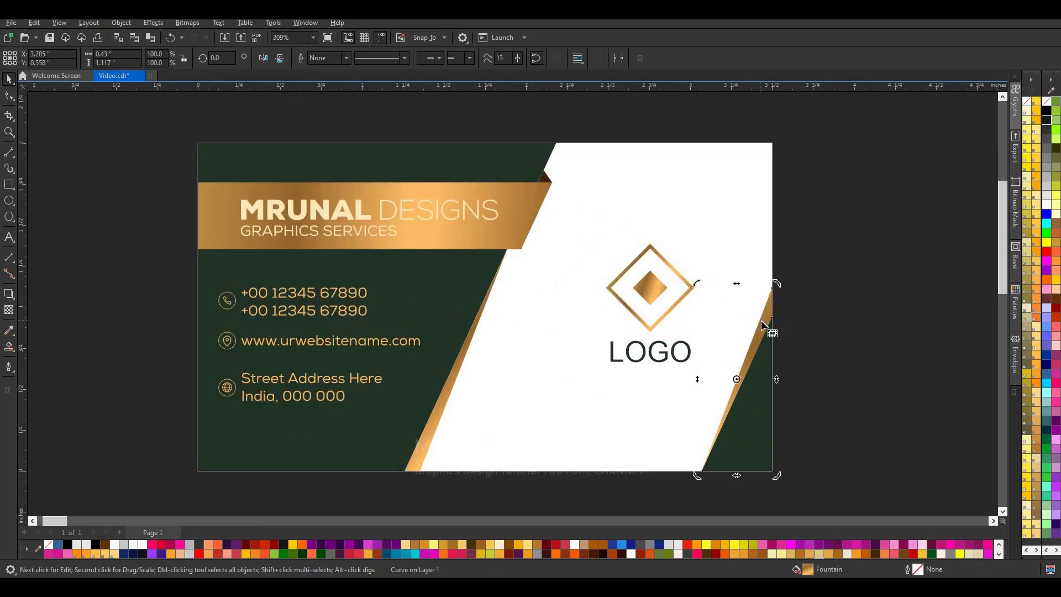
key(F10)
drag(772, 317, 774, 346)
drag(772, 289, 777, 311)
scroll(780, 320, up, 3)
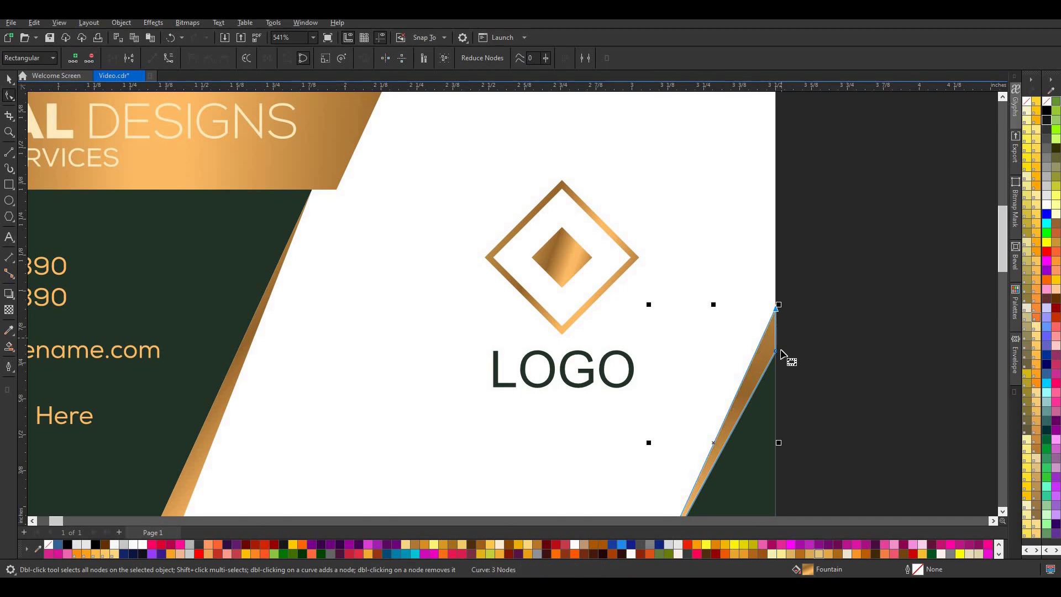
scroll(781, 352, down, 3)
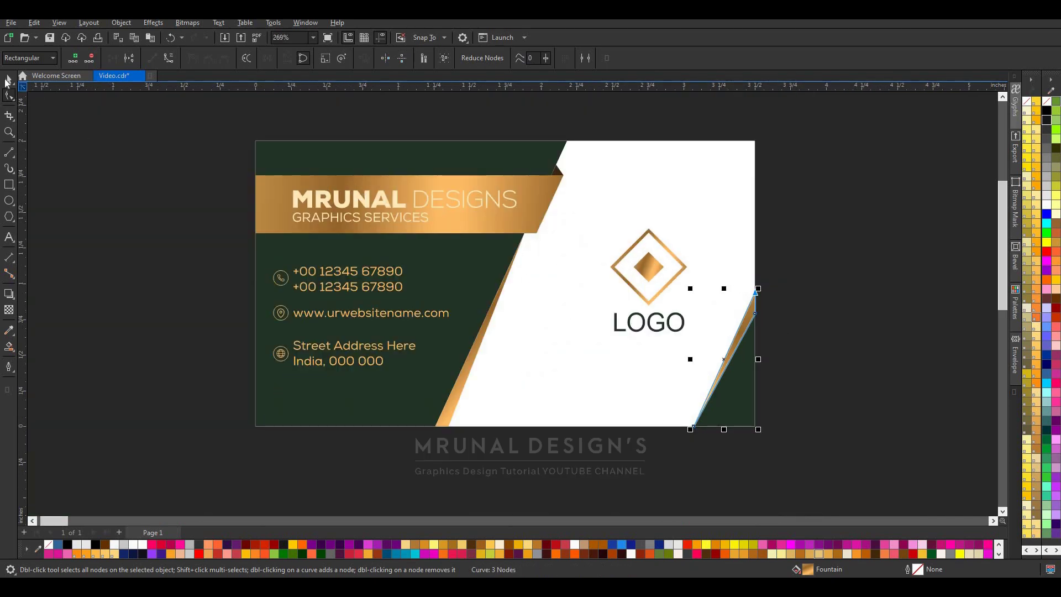
click(8, 79)
click(772, 308)
scroll(772, 308, down, 2)
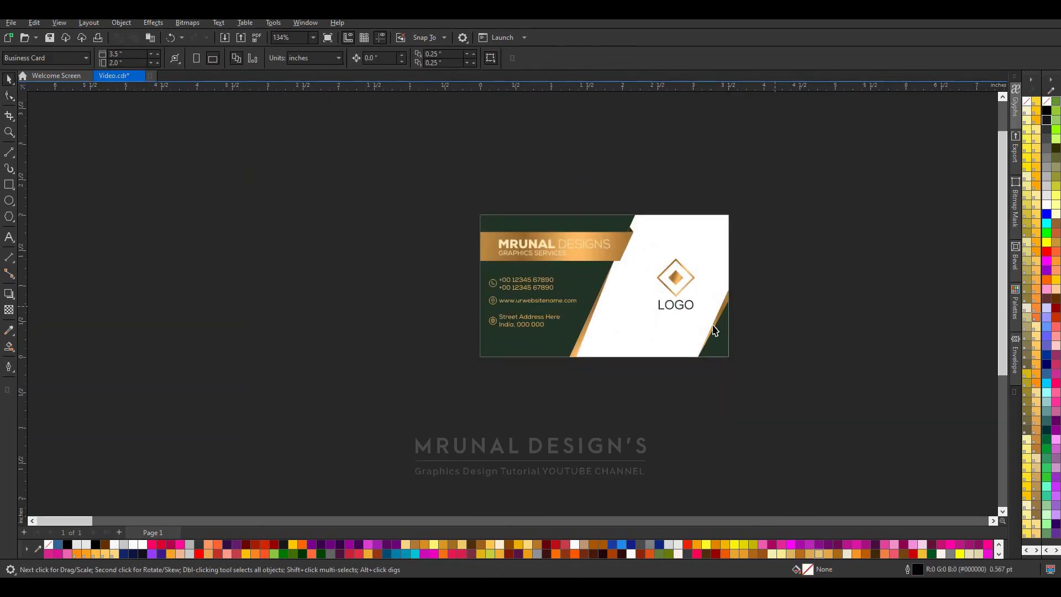
scroll(741, 306, up, 1)
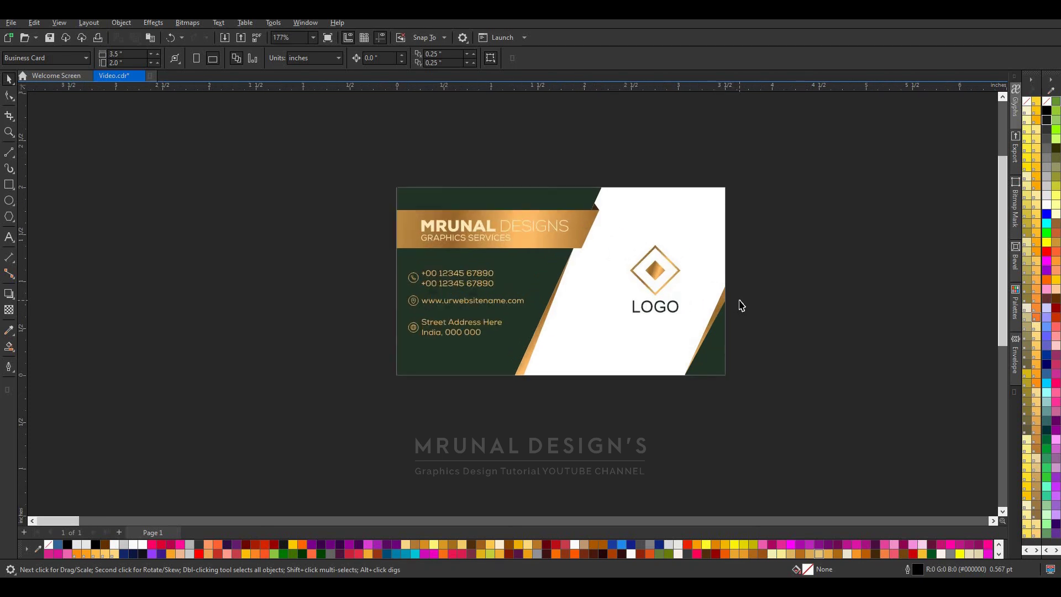
Create a 3.5 x 2 inch rectangle just to the right of the card, filled with dark green #233529 and without outline.
scroll(233, 196, down, 1)
click(14, 185)
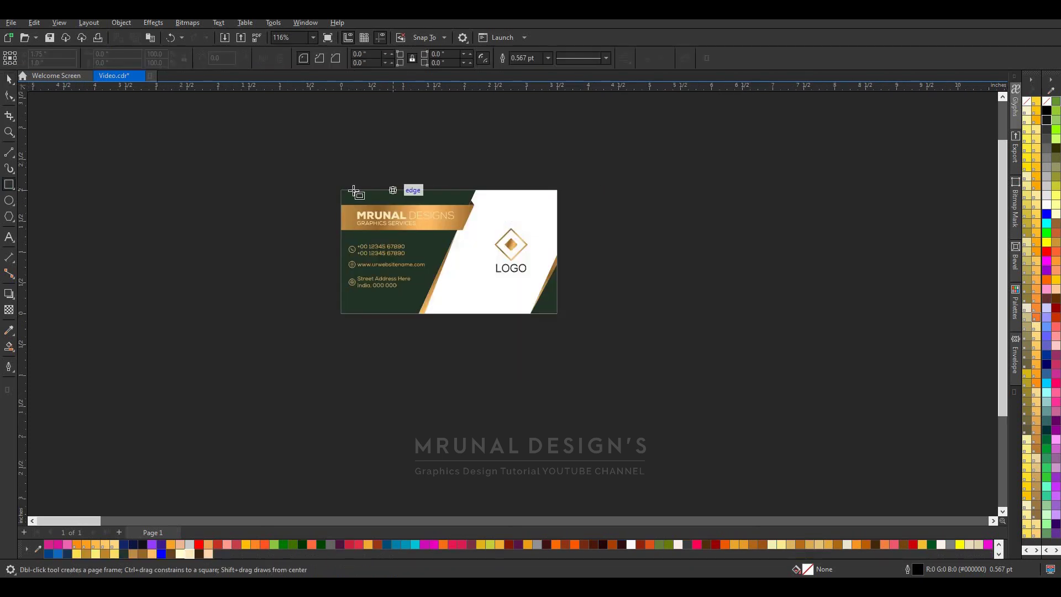
drag(341, 191, 559, 314)
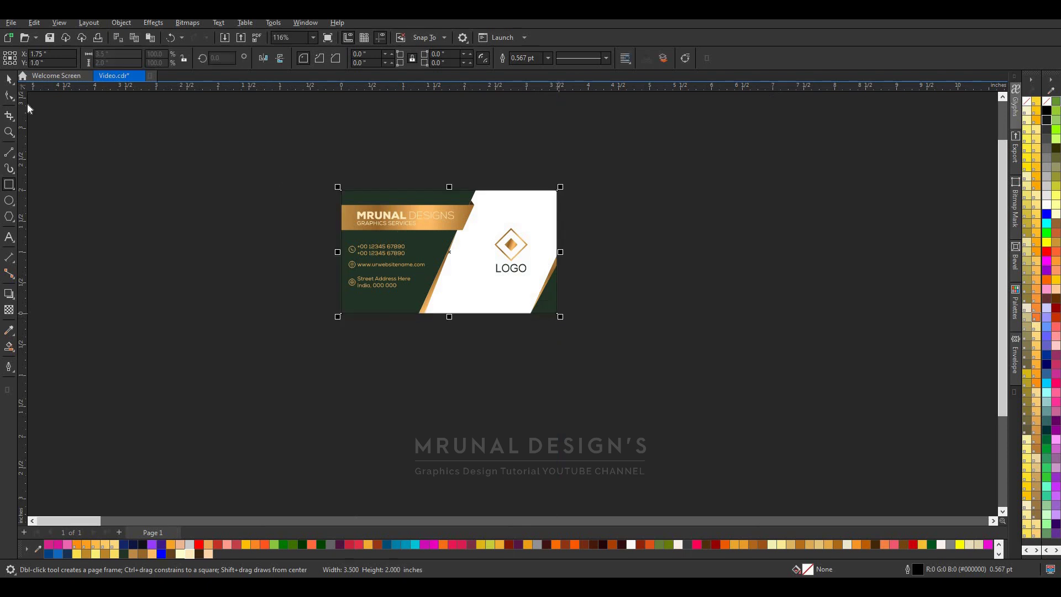
click(8, 79)
drag(460, 263, 692, 263)
click(124, 555)
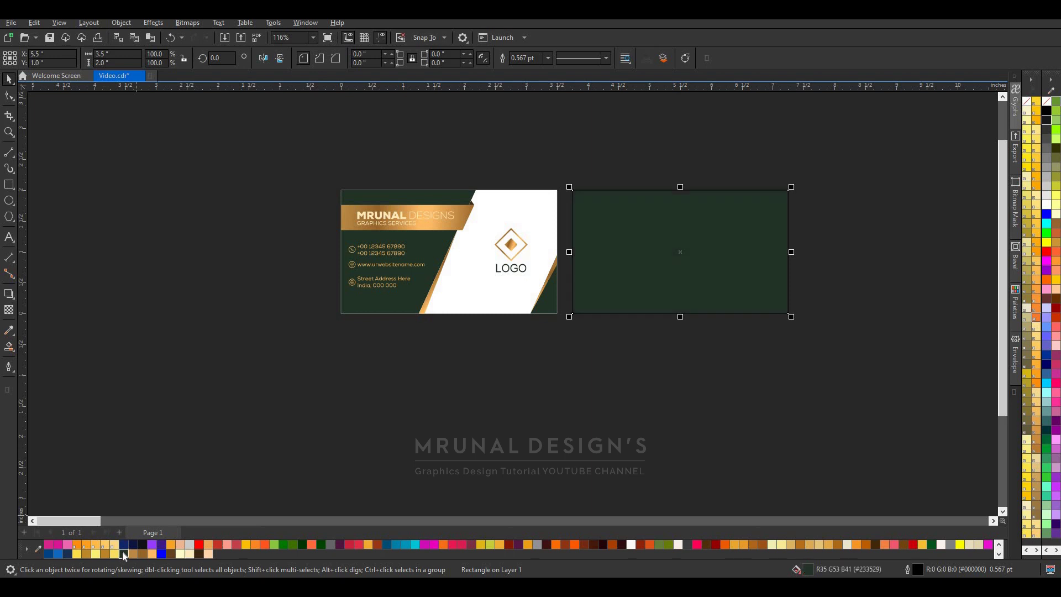
click(1000, 546)
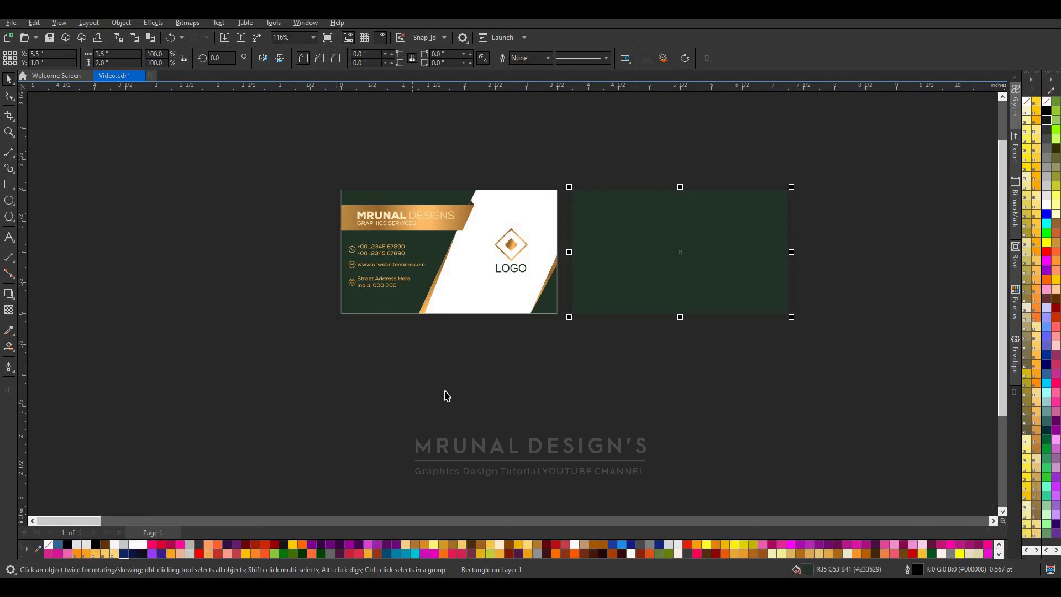
Duplicate the diamond logo with its LOGO text and place the copy in the middle of the green rectangle.
drag(467, 356, 539, 224)
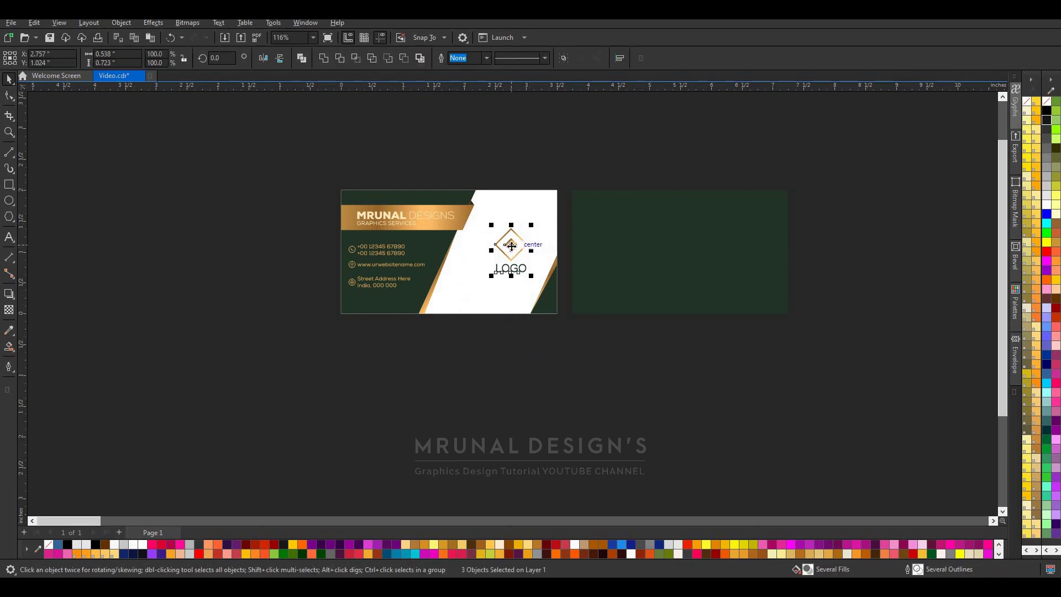
right_click(512, 247)
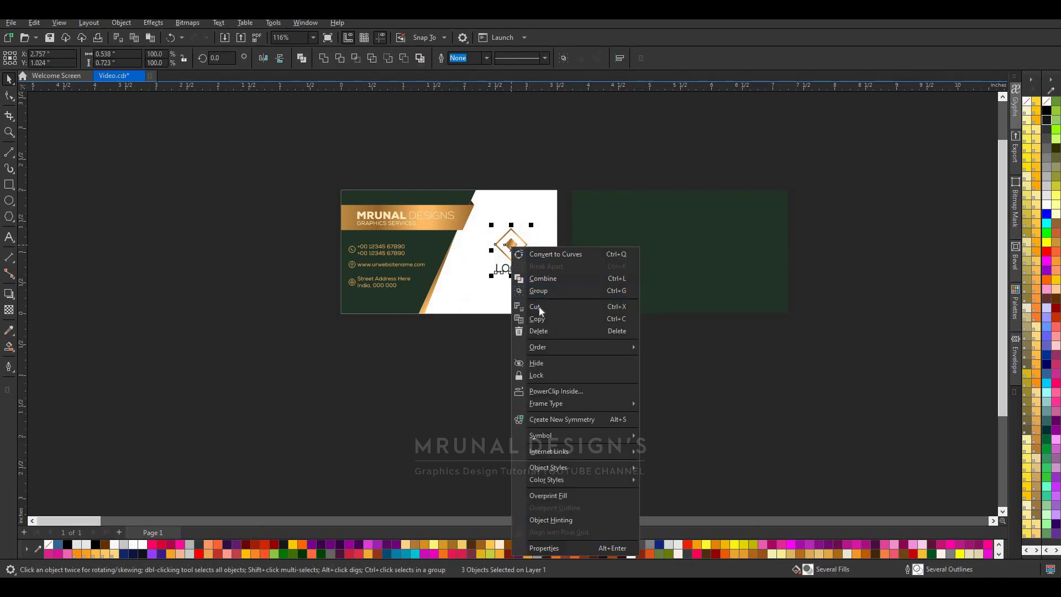
click(543, 324)
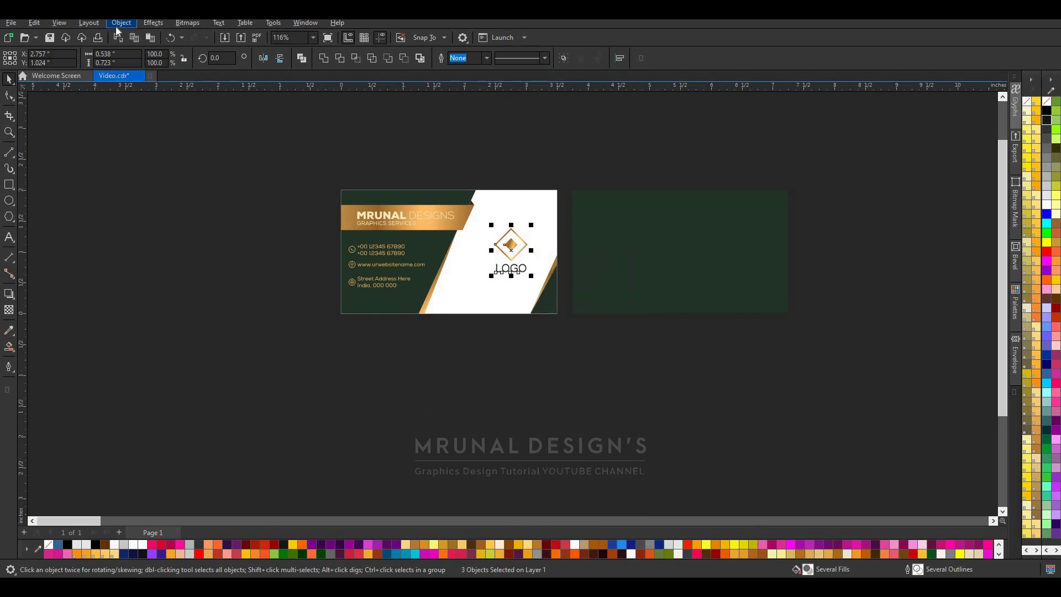
click(62, 24)
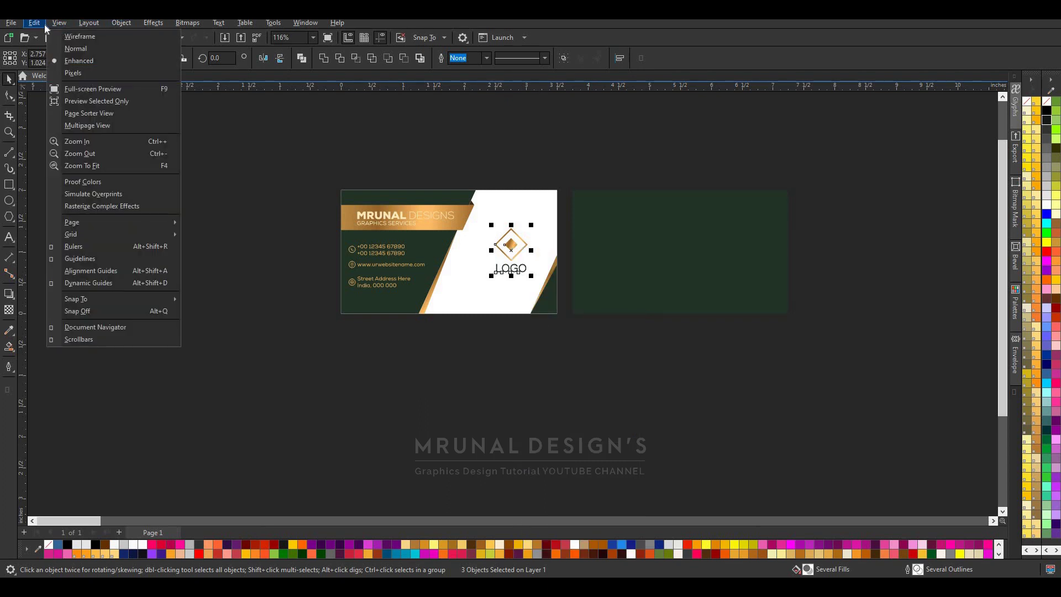
mouse_move(35, 24)
click(53, 113)
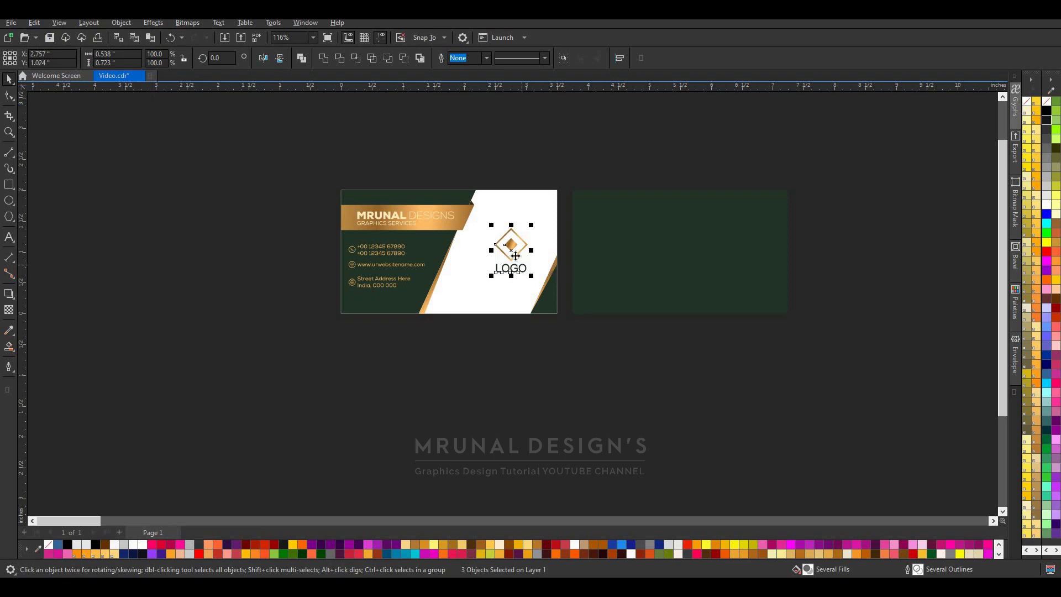
drag(515, 255, 681, 252)
Move the front card's LOGO text below the diamond on the green rectangle and fill it with white.
click(514, 270)
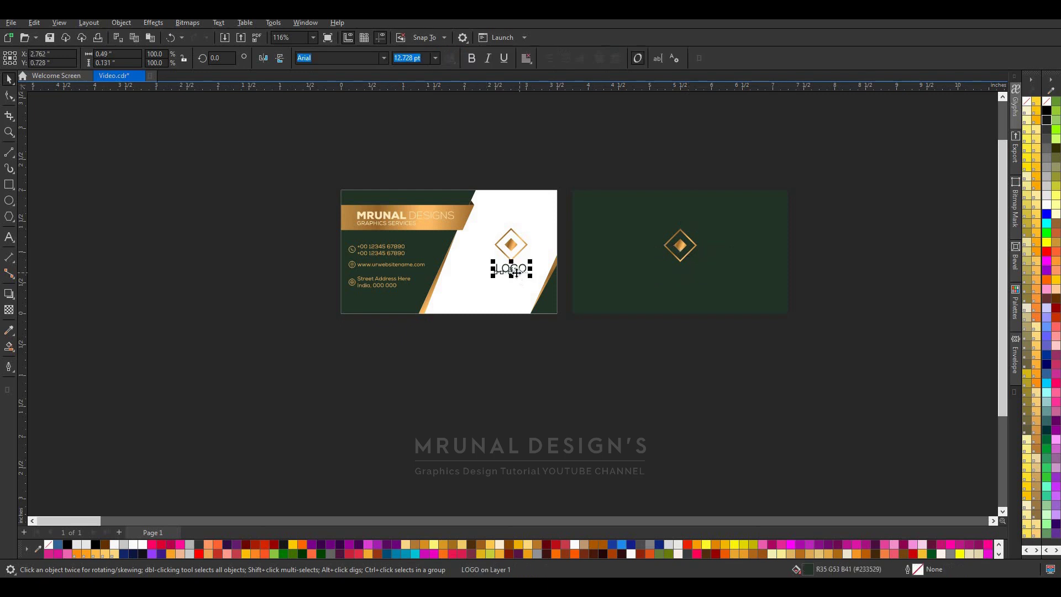
drag(623, 271, 680, 270)
scroll(713, 266, up, 2)
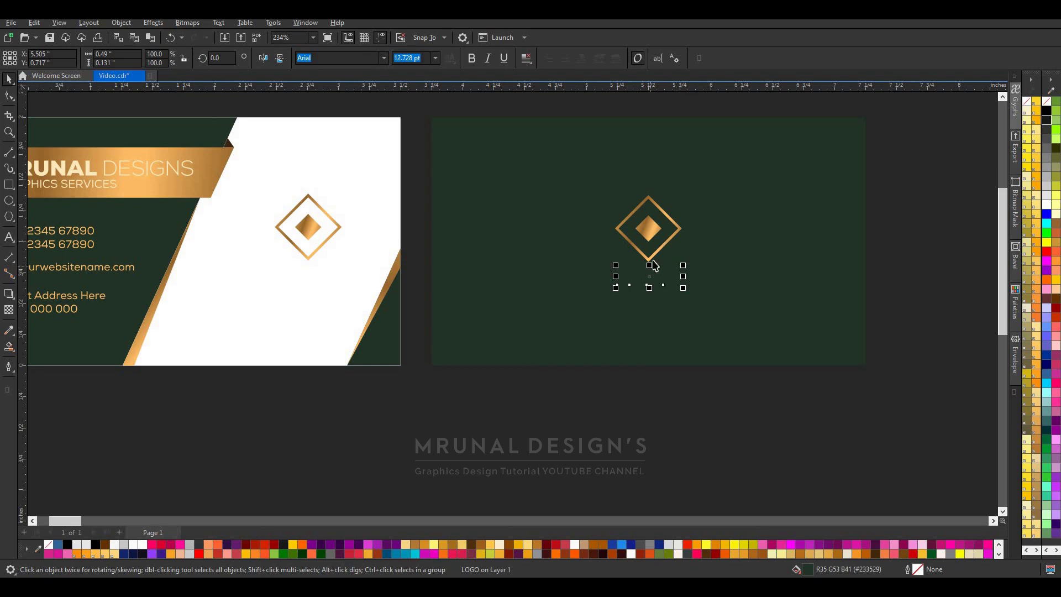
click(1047, 206)
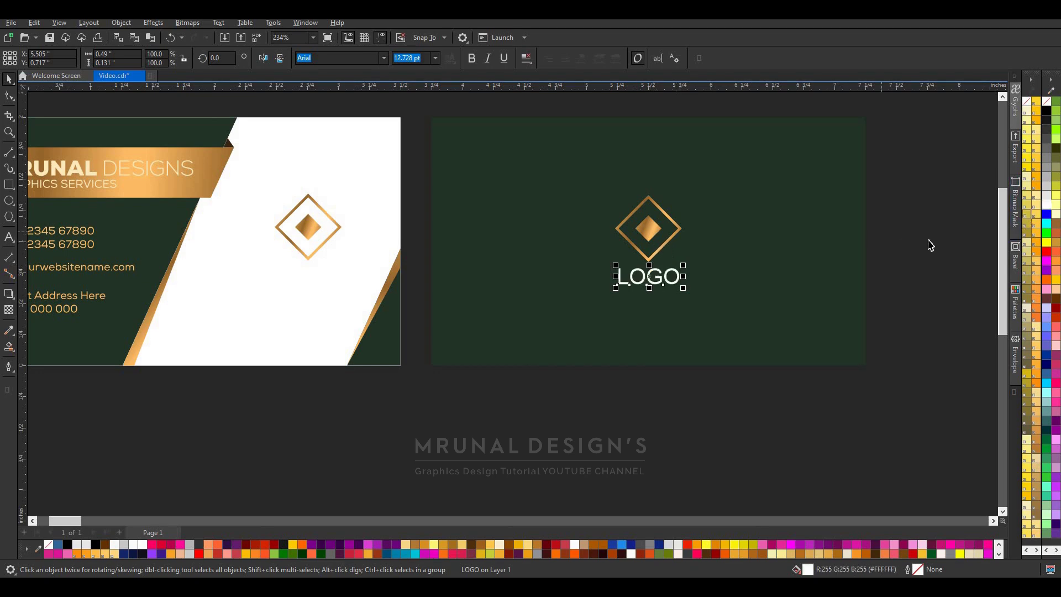
Apply the inner diamond's gold gradient to the LOGO text on the green rectangle.
click(918, 243)
scroll(703, 275, down, 2)
scroll(686, 269, up, 2)
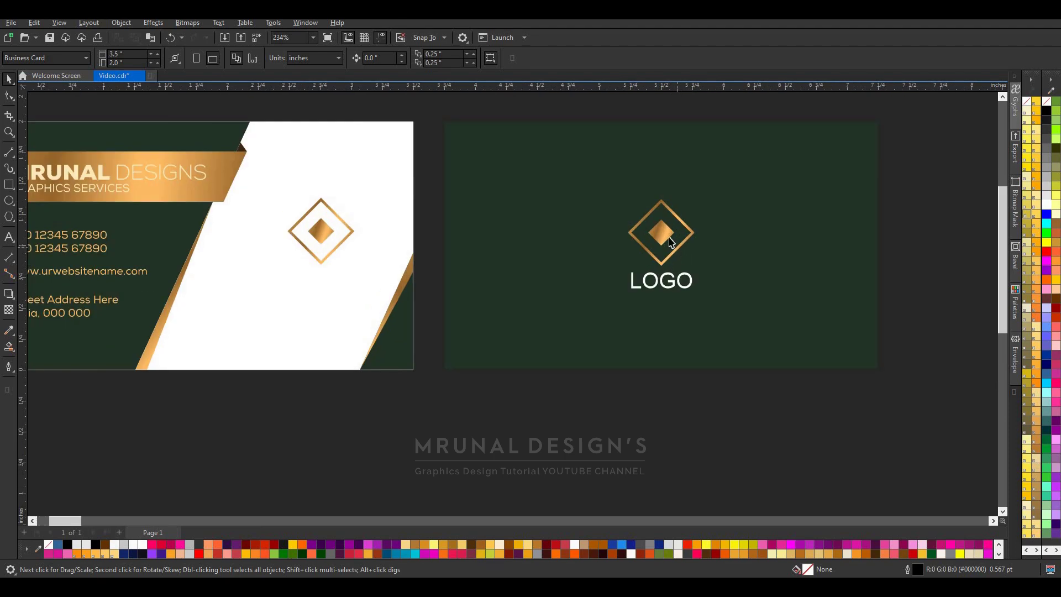
click(668, 236)
drag(808, 570, 658, 293)
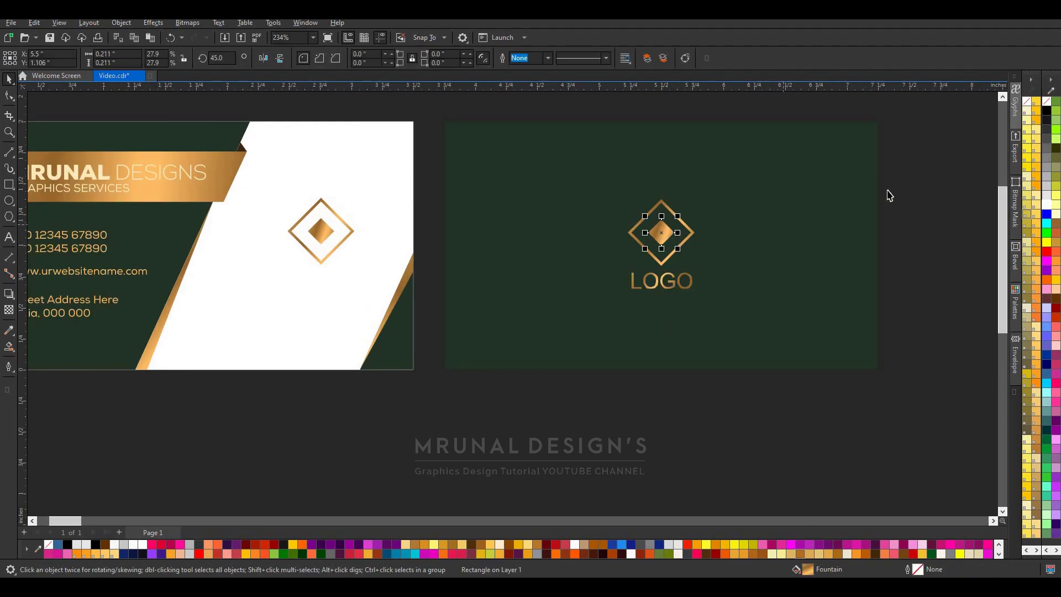
Group the diamonds and LOGO text on the green rectangle, then enlarge and center the group on it.
drag(904, 180, 566, 312)
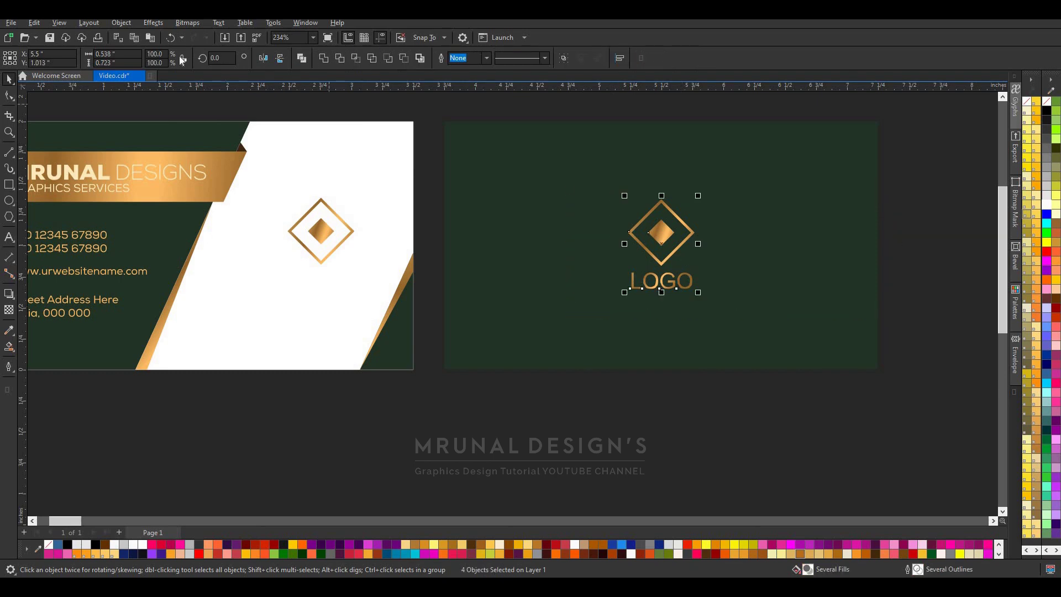
click(121, 23)
mouse_move(135, 211)
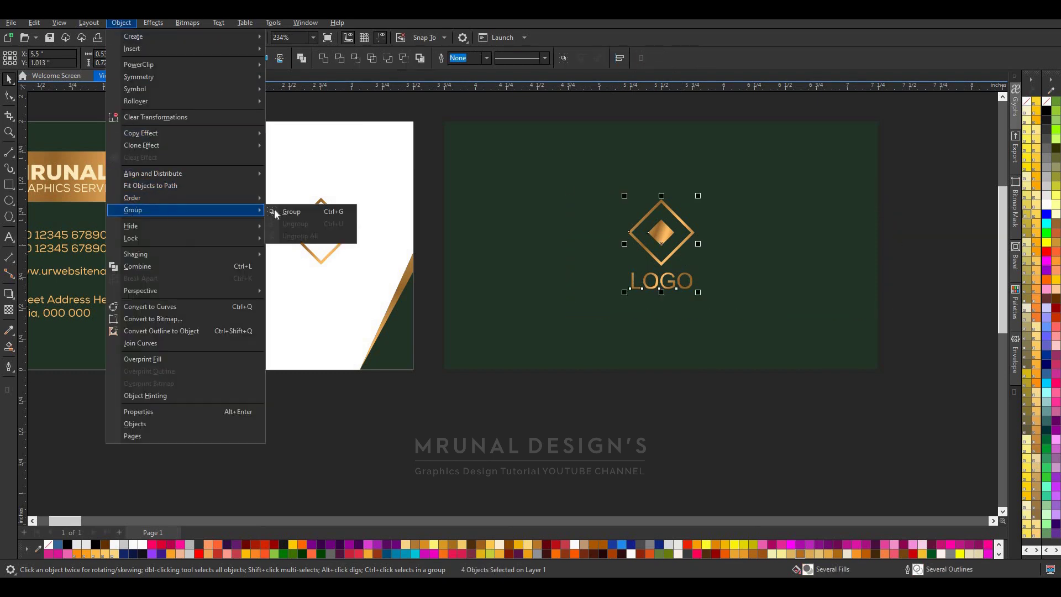
click(318, 214)
drag(665, 242, 660, 245)
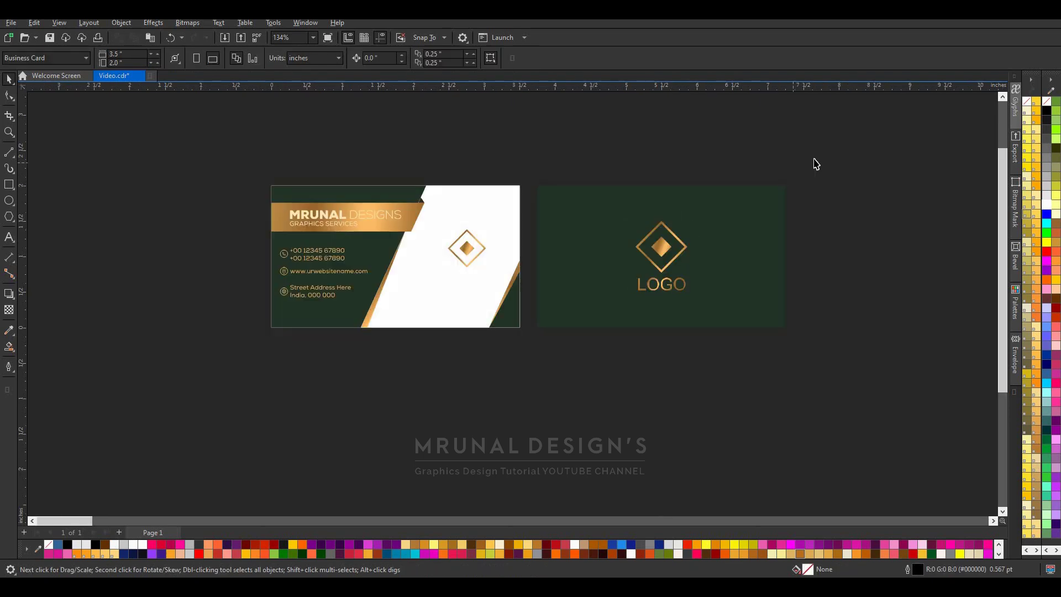
scroll(652, 173, up, 2)
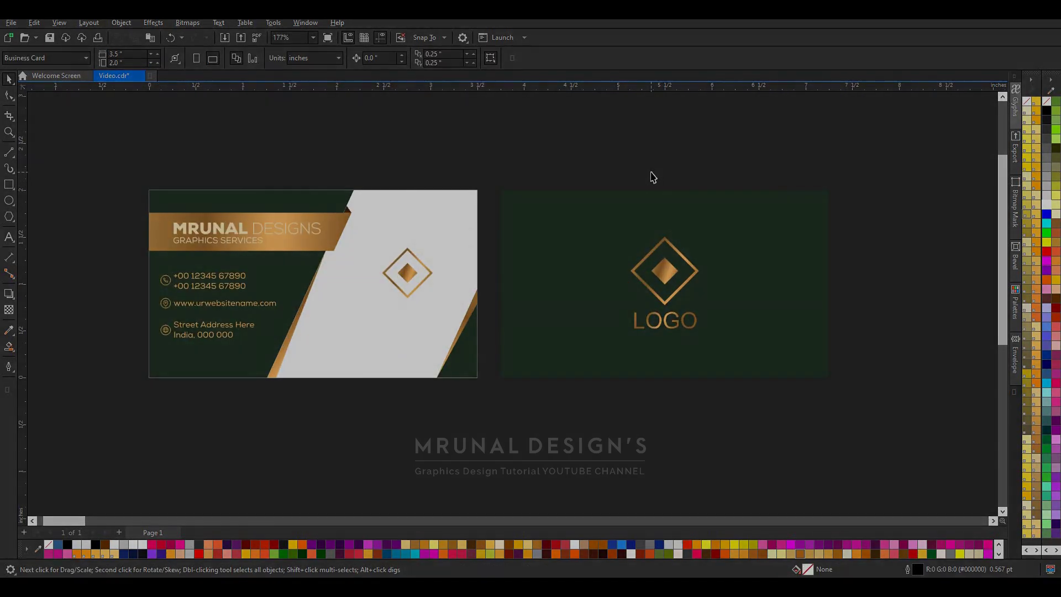